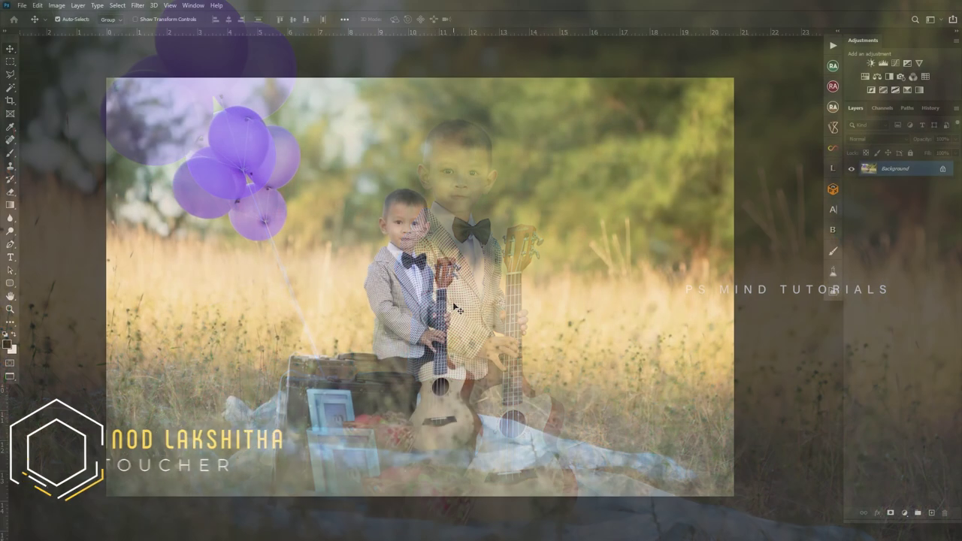
# Open the boy-with-ukulele photo and fit the whole image on screen.
pyautogui.press('super')
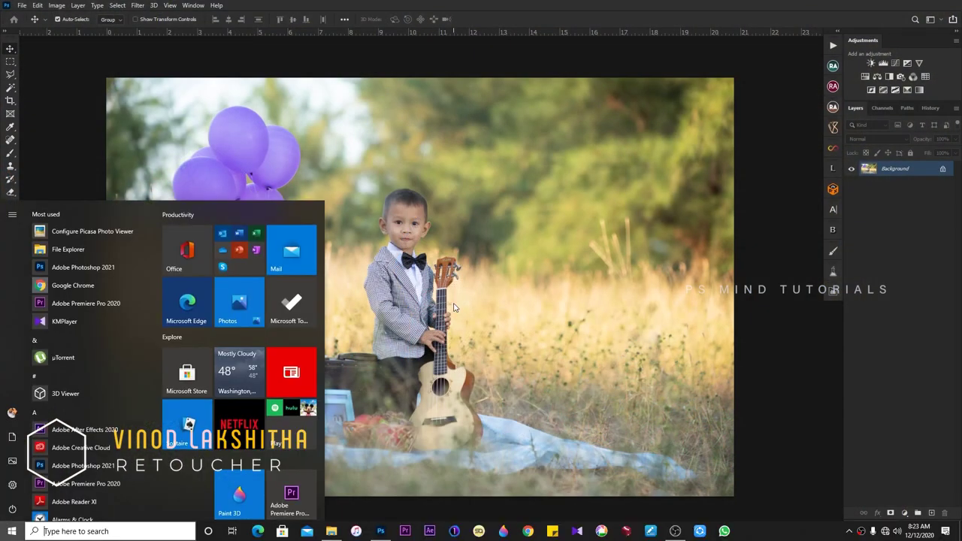
# Duplicate the Background photo onto a new Layer 1.
pyautogui.press('super')
pyautogui.scroll(-1, 453, 301)
pyautogui.scroll(1, 392, 269)
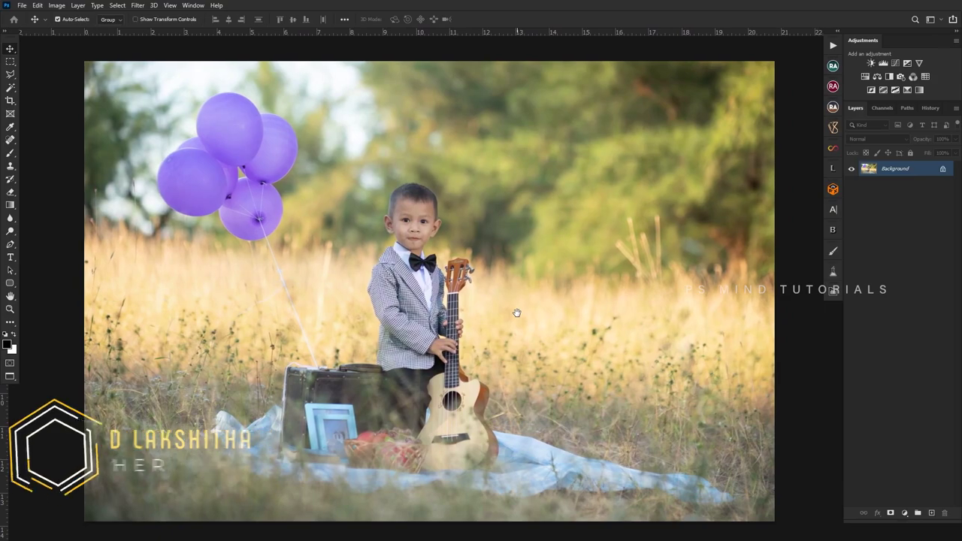
pyautogui.hotkey('ctrl', 'j')
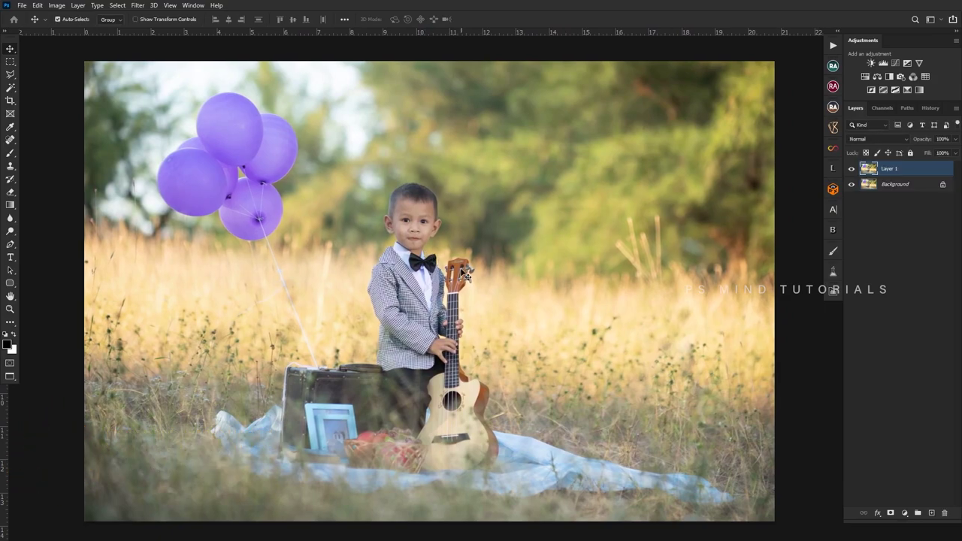
pyautogui.scroll(-1, 460, 265)
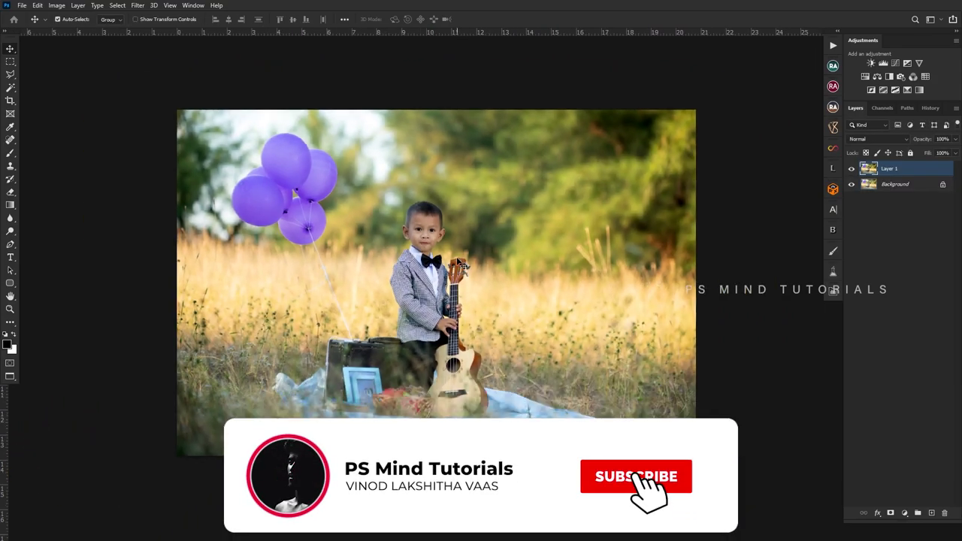
pyautogui.scroll(1, 460, 259)
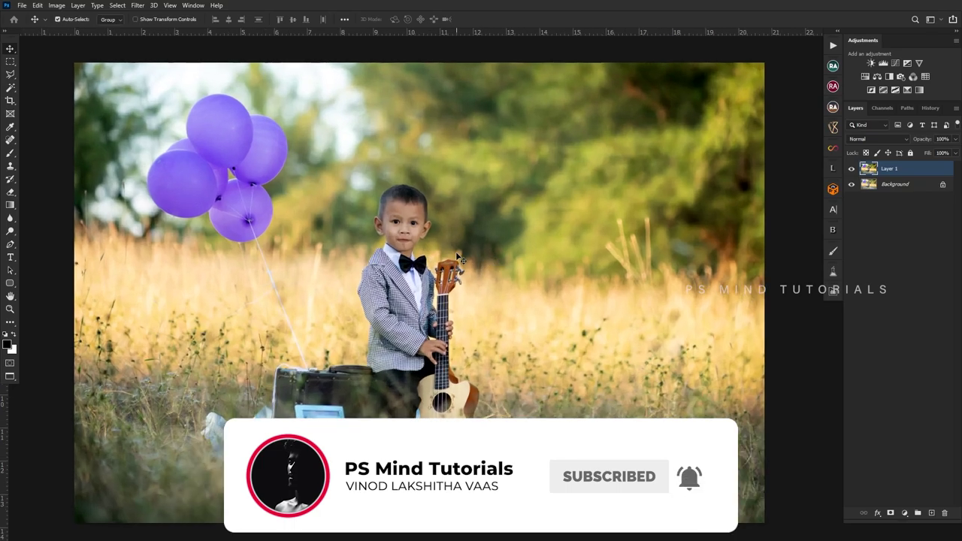
# Toggle Layer 1's visibility to compare, then duplicate it into Layer 1 copy.
pyautogui.click(901, 185)
pyautogui.click(894, 169)
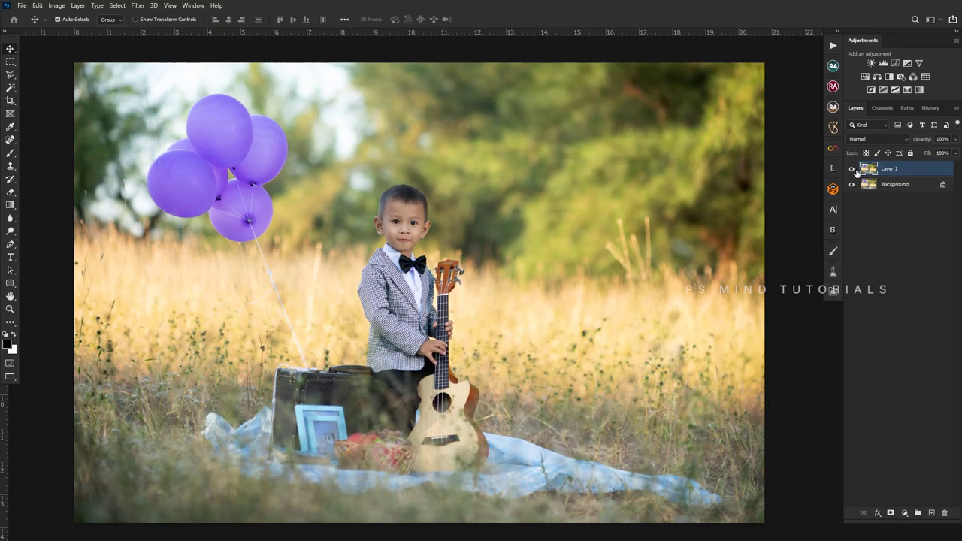
pyautogui.click(851, 168)
pyautogui.click(852, 169)
pyautogui.click(852, 168)
pyautogui.click(851, 168)
pyautogui.scroll(-2, 450, 237)
pyautogui.scroll(1, 486, 255)
pyautogui.hotkey('ctrl', 'j')
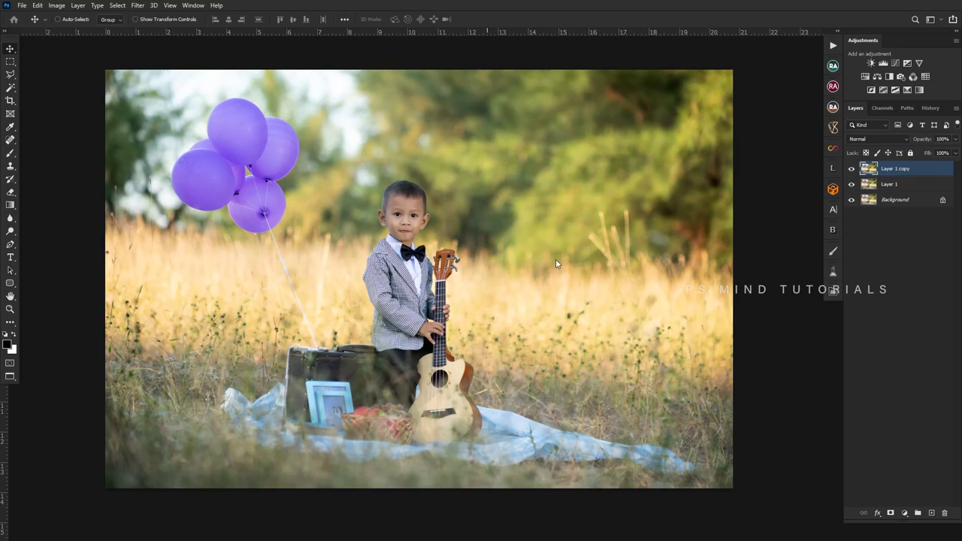
pyautogui.hotkey('ctrl', 'shift', 'a')
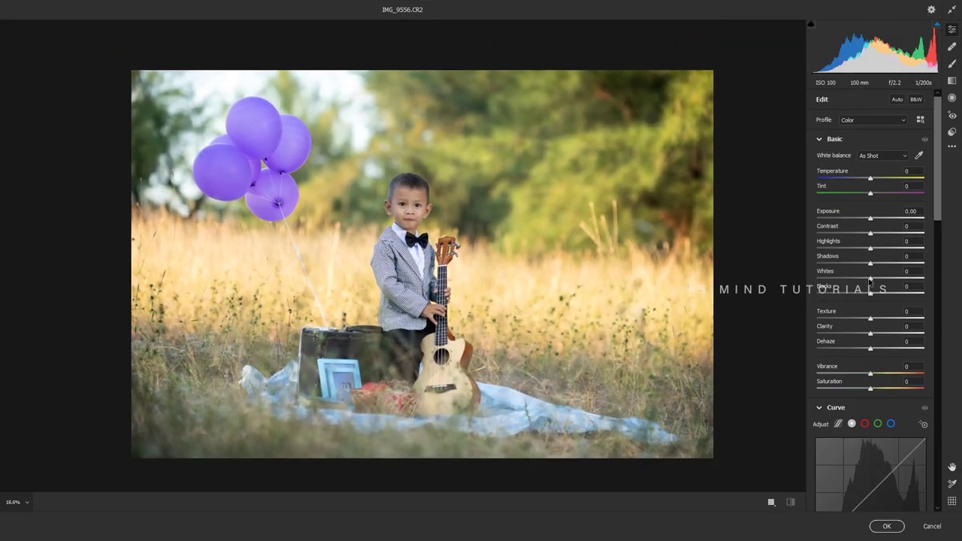
# In Camera Raw's Basic panel, set shadows to +36 and whites to -47.
pyautogui.hotkey('shift', 'Up')
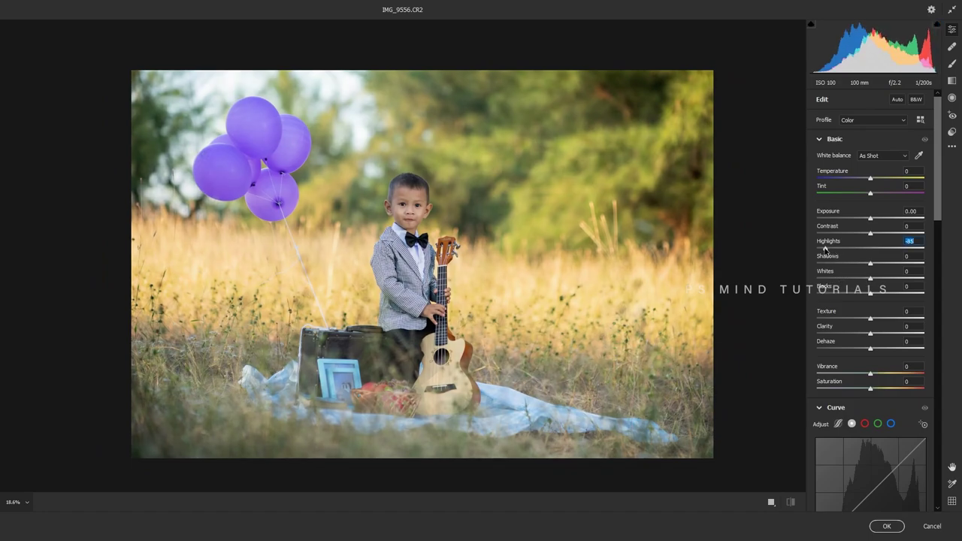
pyautogui.doubleClick(870, 248)
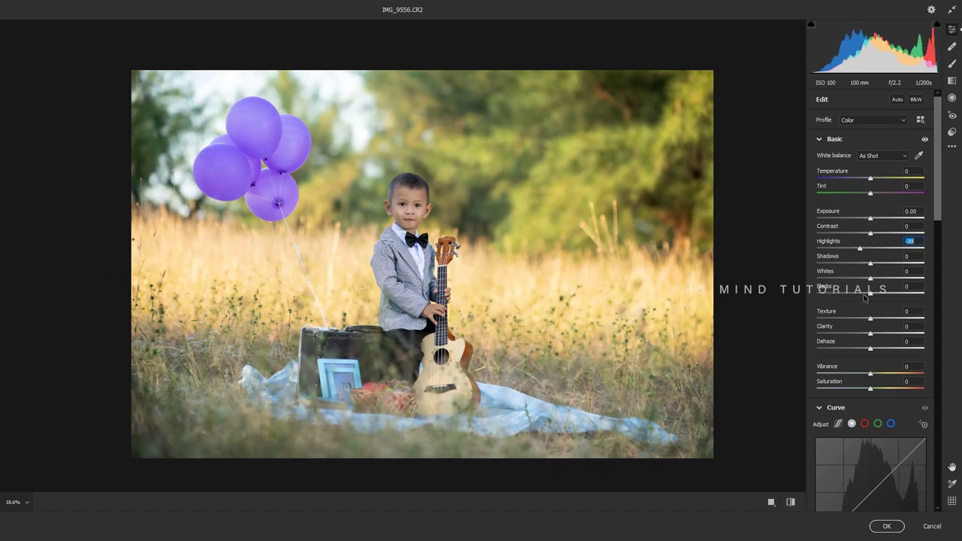
pyautogui.moveTo(870, 278)
pyautogui.mouseDown()
pyautogui.moveTo(808, 280)
pyautogui.moveTo(897, 263)
pyautogui.moveTo(872, 235)
pyautogui.mouseUp()
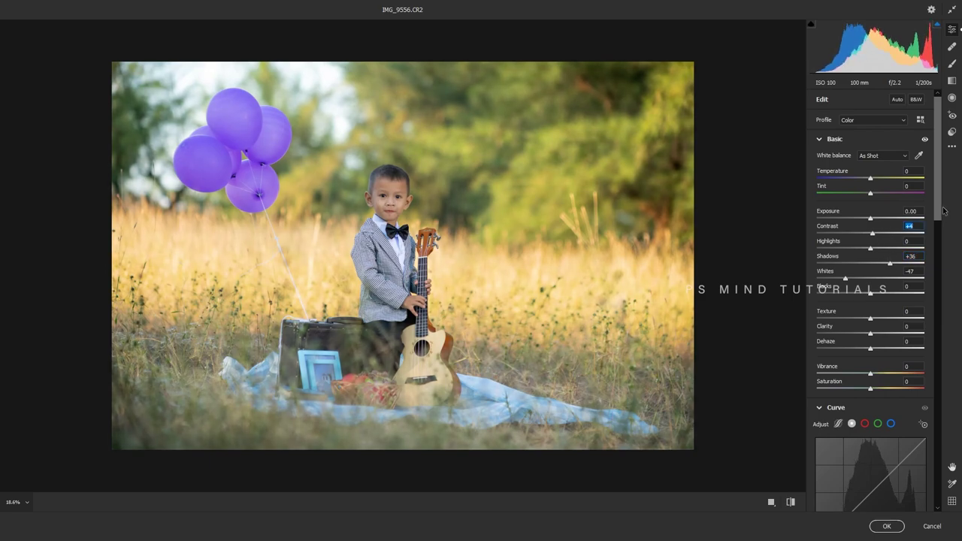
# Shift the greens to hue +43, saturation -31, luminance +21 and apply the grade.
pyautogui.scroll(-5, 913, 240)
pyautogui.scroll(-5, 886, 270)
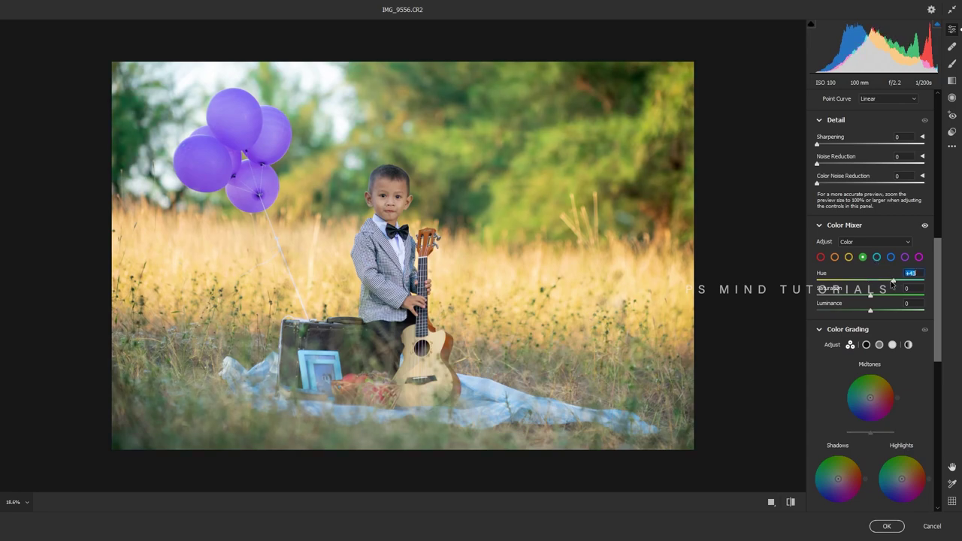
pyautogui.moveTo(851, 299)
pyautogui.mouseDown()
pyautogui.moveTo(834, 299)
pyautogui.moveTo(853, 298)
pyautogui.mouseUp()
pyautogui.doubleClick(849, 309)
pyautogui.click(894, 311)
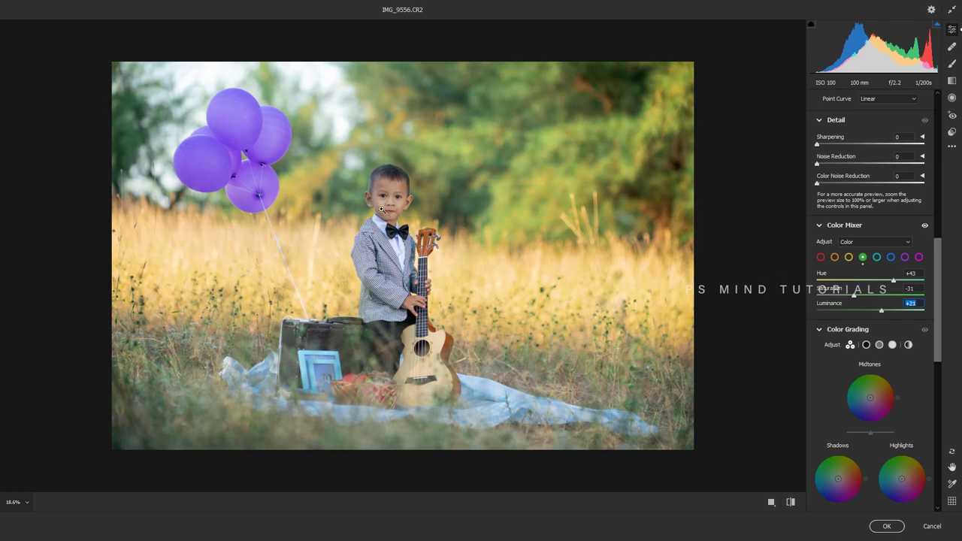
pyautogui.scroll(-2, 382, 209)
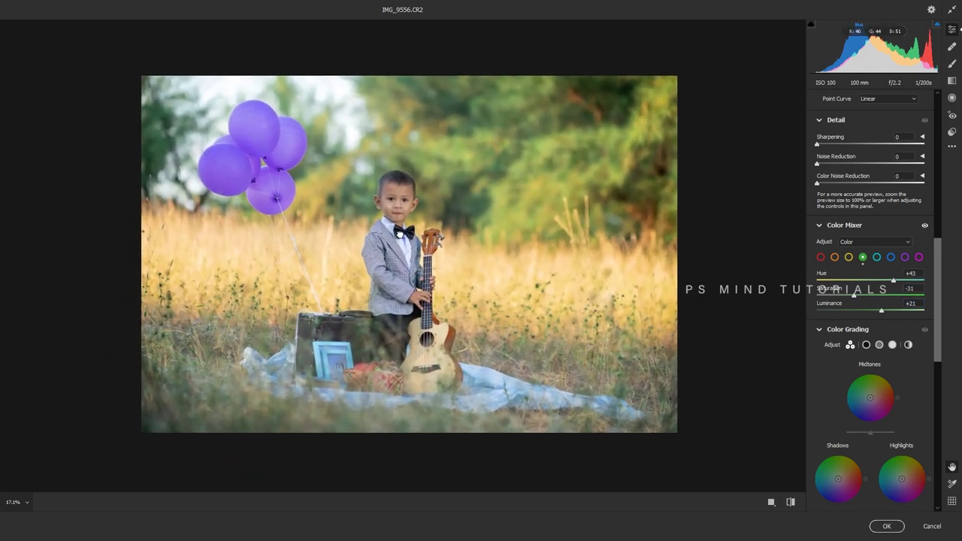
pyautogui.scroll(1, 402, 229)
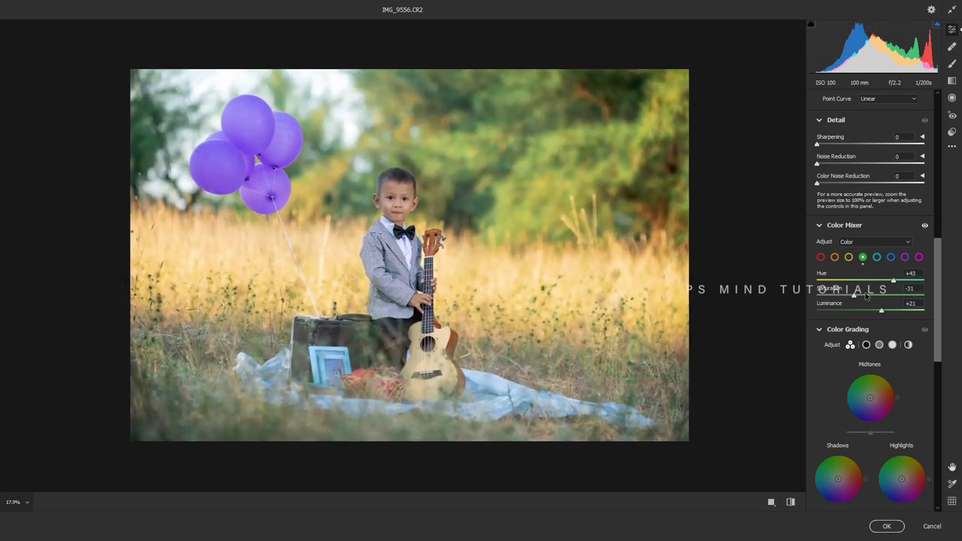
pyautogui.click(887, 526)
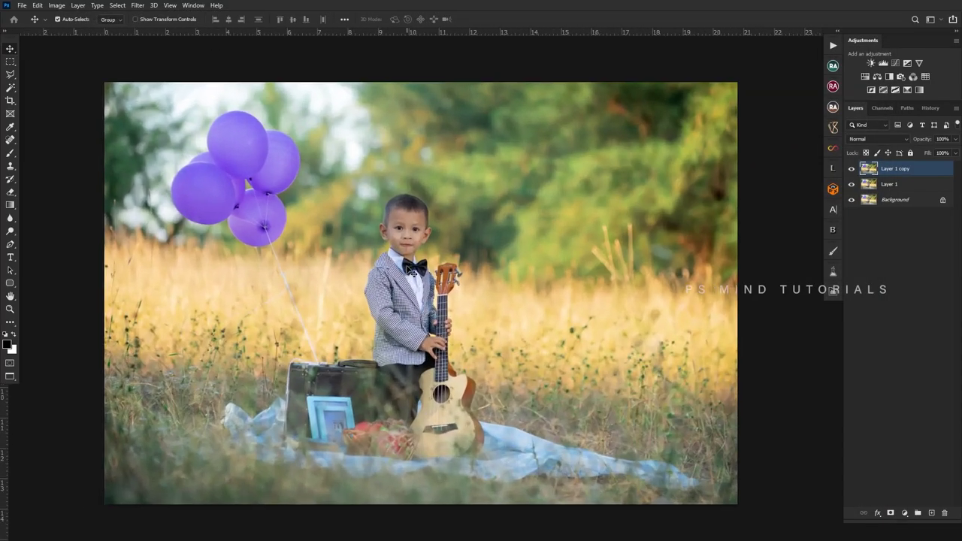
# Duplicate the graded layer into Layer 1 copy 2 and lower its exposure to -0.30.
pyautogui.scroll(4, 412, 272)
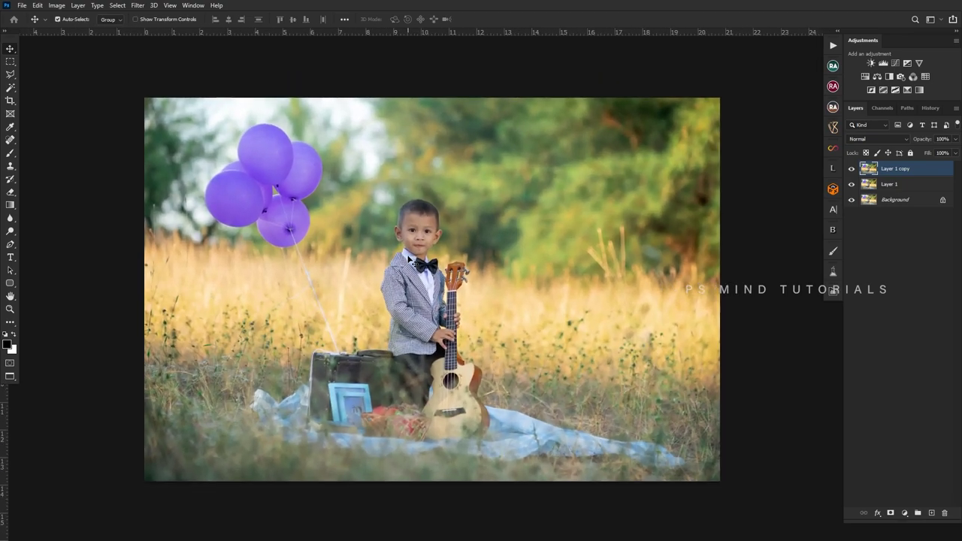
pyautogui.hotkey('ctrl', 'j')
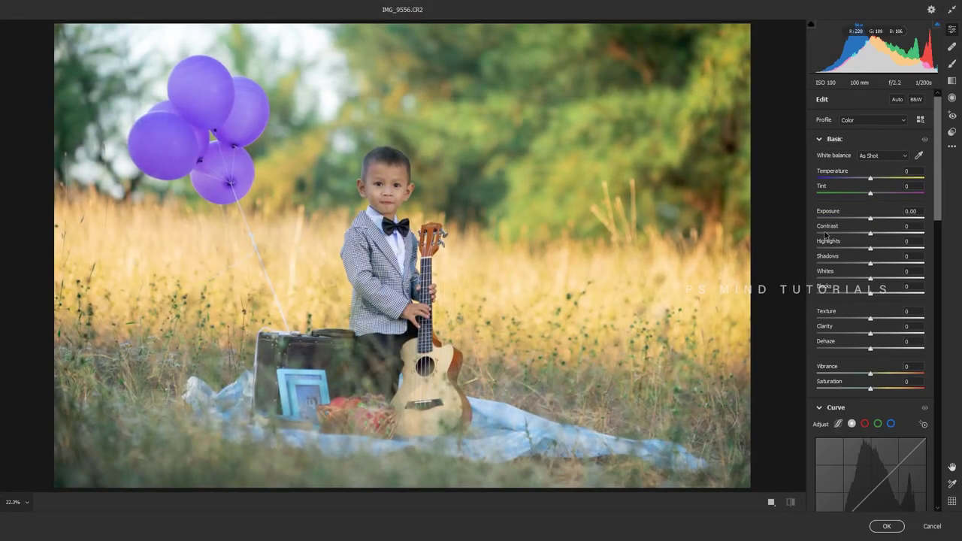
pyautogui.moveTo(870, 219); pyautogui.dragTo(867, 219)
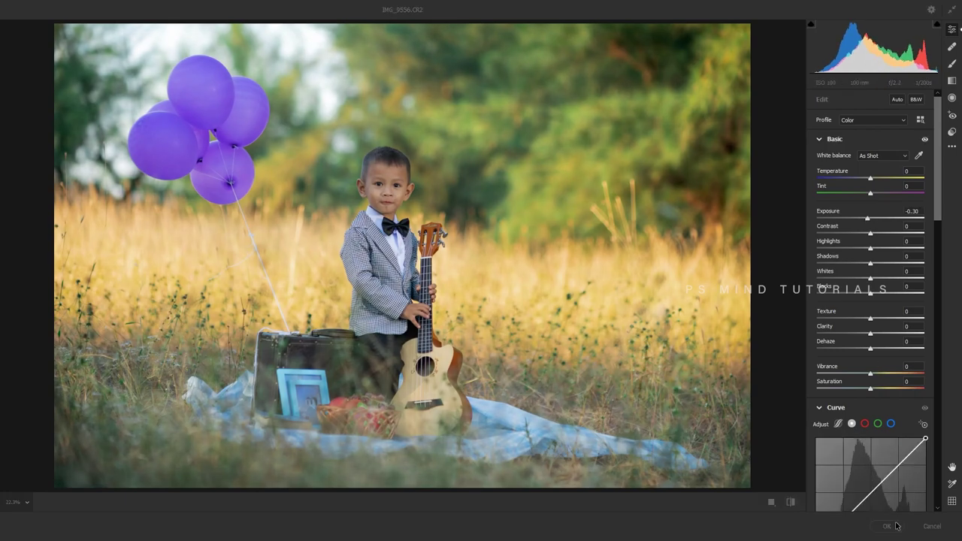
# Select the Eraser tool and adjust its brush size.
pyautogui.scroll(3, 402, 218)
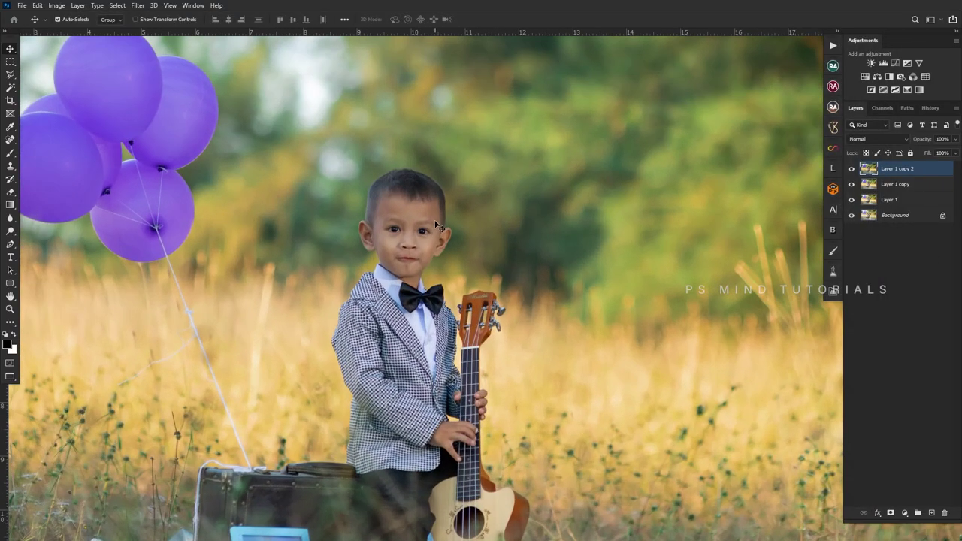
pyautogui.scroll(2, 402, 218)
pyautogui.scroll(-3, 402, 218)
pyautogui.scroll(-2, 444, 223)
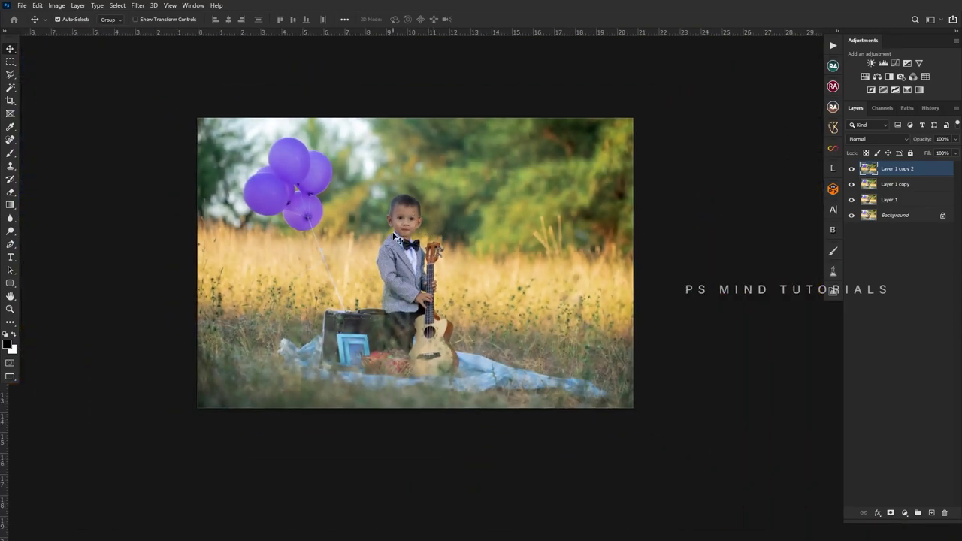
pyautogui.scroll(1, 397, 239)
pyautogui.scroll(4, 391, 224)
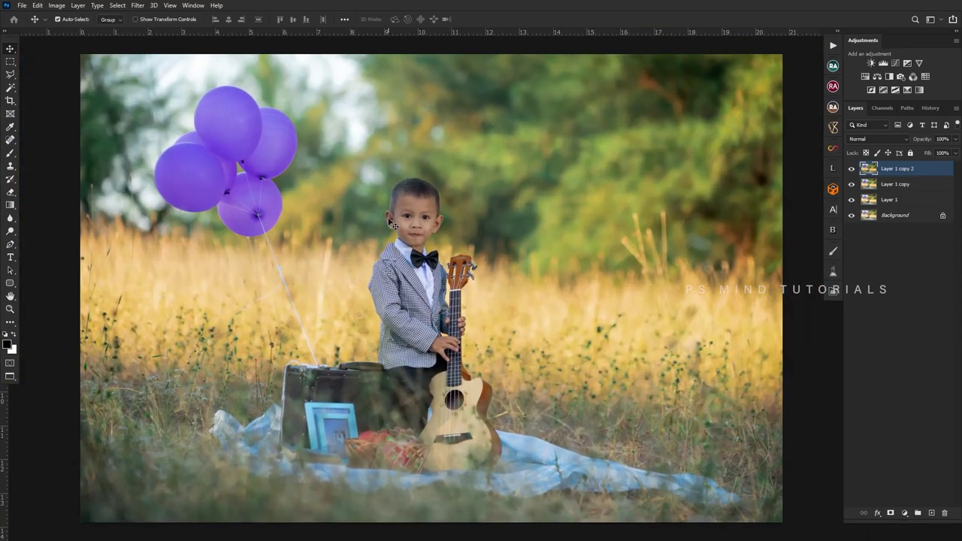
pyautogui.scroll(-3, 393, 224)
pyautogui.press('e')
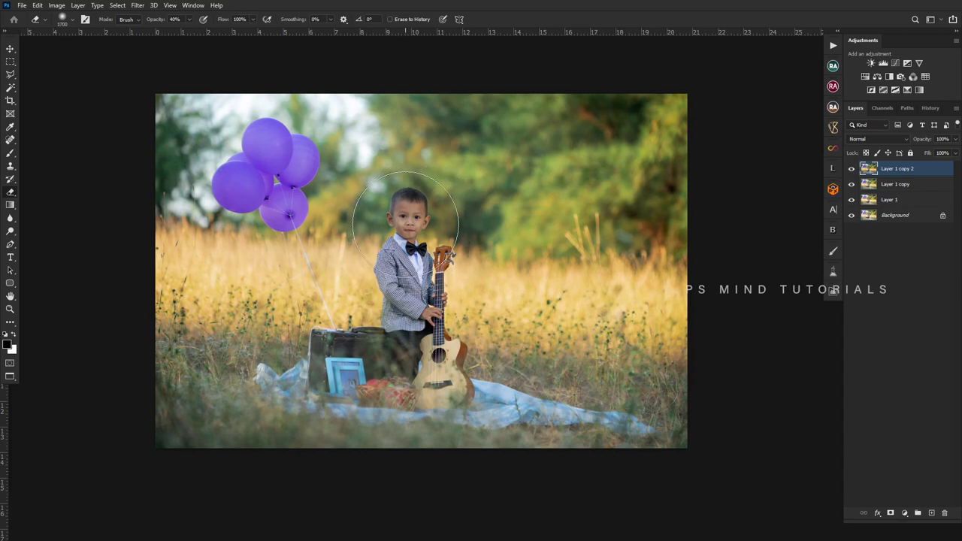
pyautogui.press('[')
pyautogui.press('[')
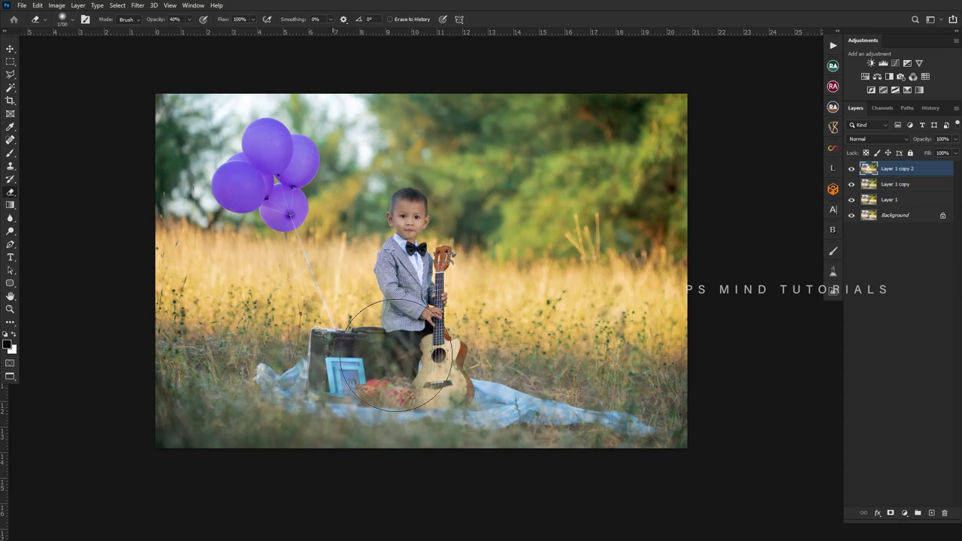
pyautogui.press(']')
pyautogui.press(']')
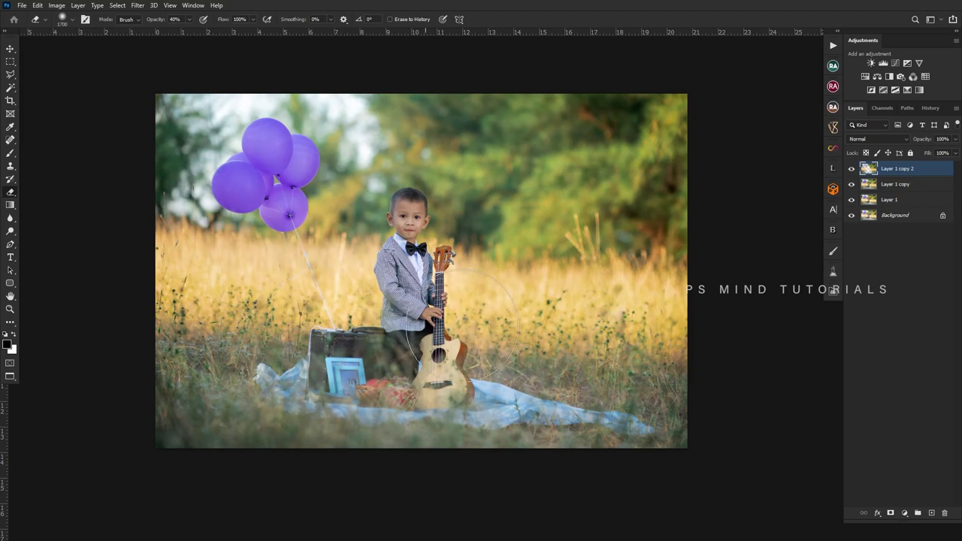
pyautogui.scroll(-3, 455, 324)
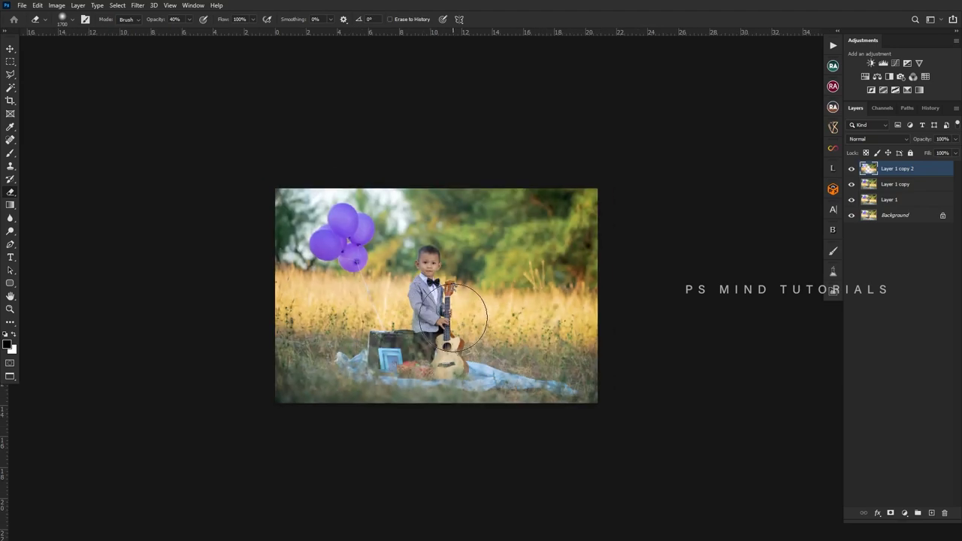
pyautogui.scroll(3, 454, 323)
# Step back through history to remove the darker Layer 1 copy 2, comparing layer visibility.
pyautogui.hotkey('ctrl', 'z')
pyautogui.hotkey('ctrl', '+')
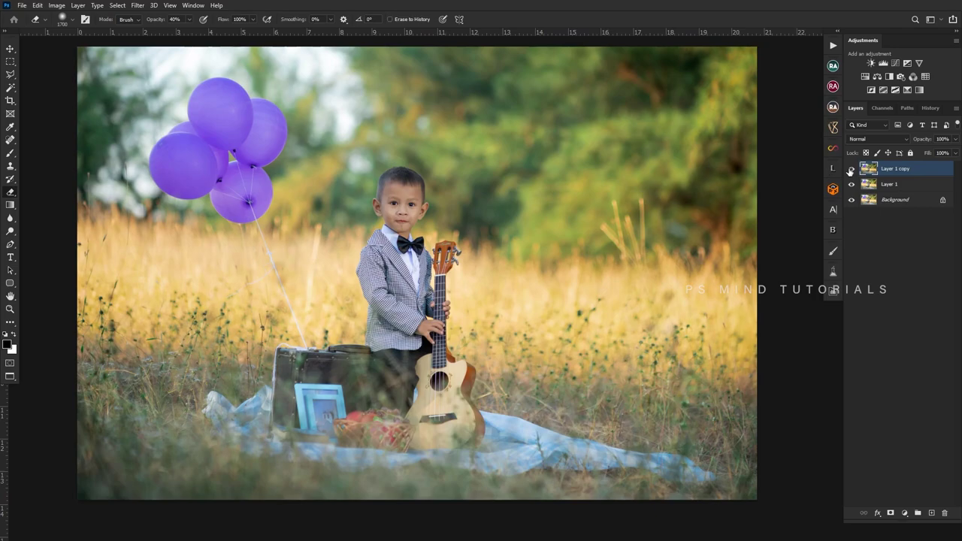
pyautogui.click(851, 170)
pyautogui.hotkey('ctrl', 'z')
pyautogui.hotkey('ctrl', '-')
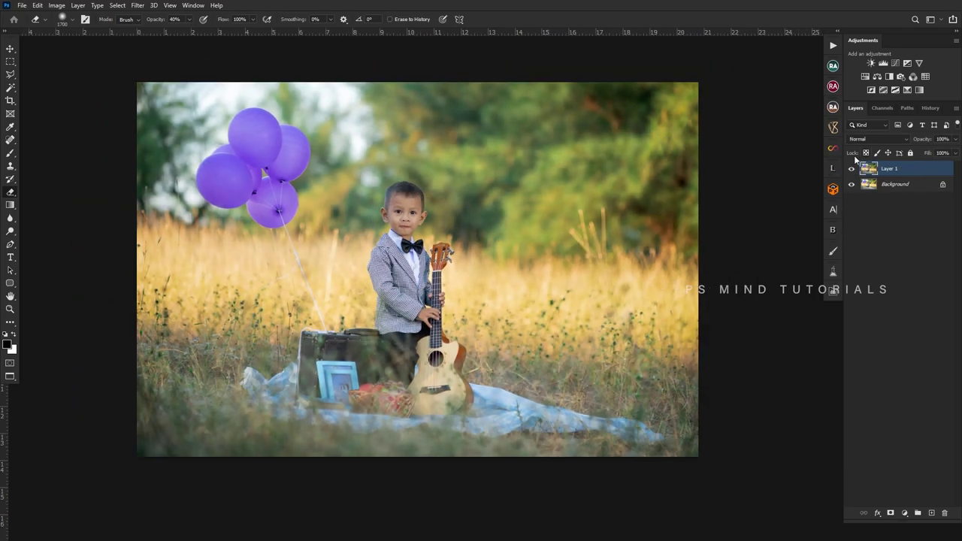
pyautogui.click(852, 168)
pyautogui.scroll(-1, 571, 278)
pyautogui.scroll(1, 467, 269)
pyautogui.hotkey('ctrl', 'shift', 'z')
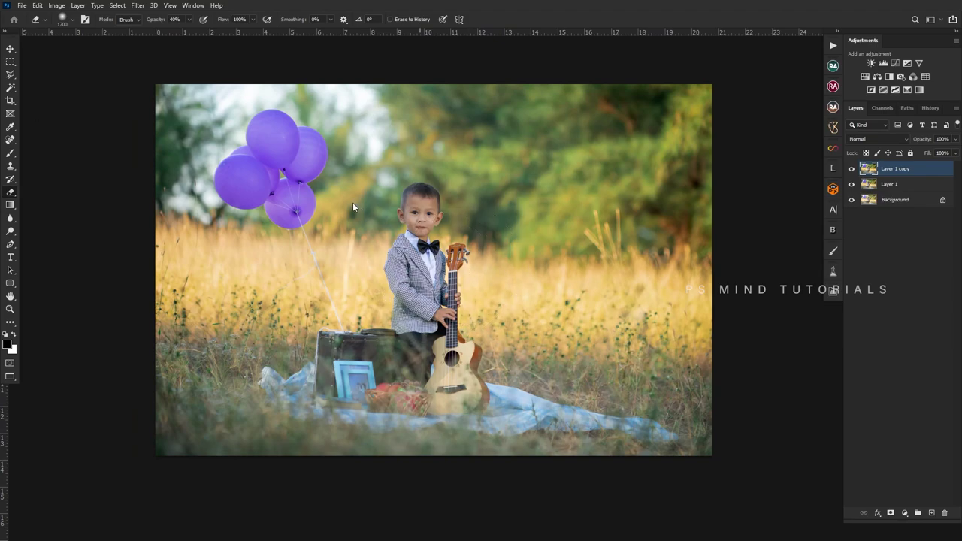
pyautogui.hotkey('ctrl', 'z')
pyautogui.hotkey('ctrl', '-')
# Duplicate Layer 1 into a fresh Layer 1 copy.
pyautogui.press('v')
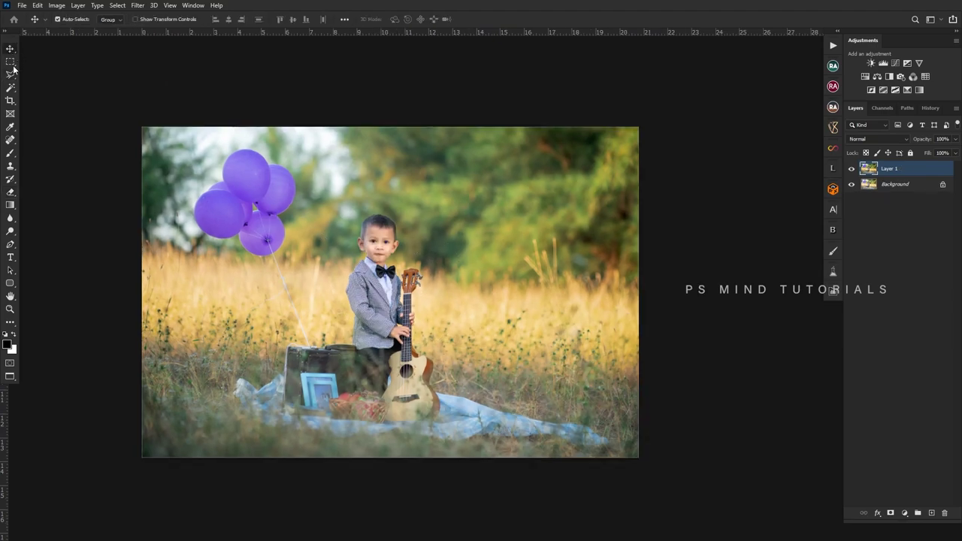
pyautogui.scroll(-1, 242, 223)
pyautogui.scroll(1, 164, 191)
pyautogui.scroll(-1, 152, 201)
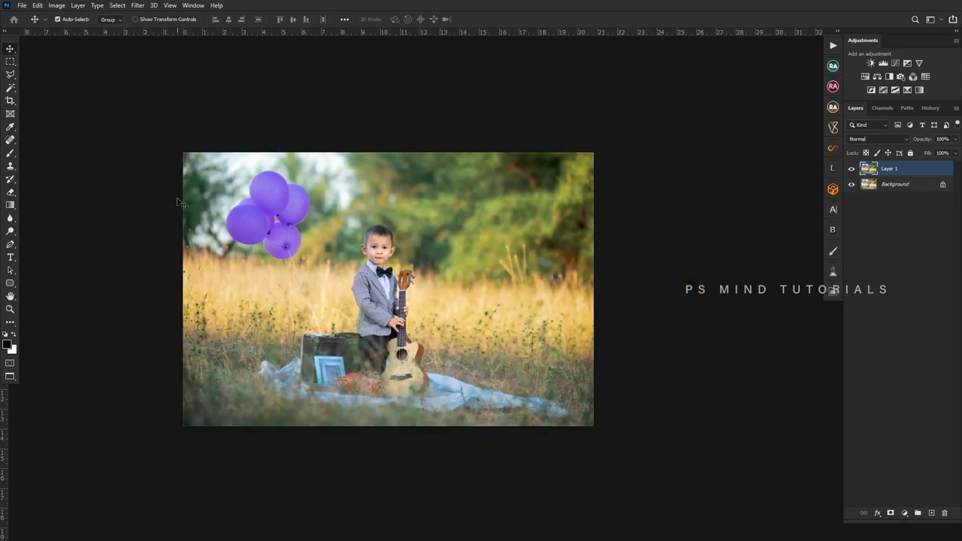
pyautogui.scroll(1, 229, 196)
pyautogui.hotkey('ctrl', 'j')
# Apply Curves pulling in the white point, raising midtones and deepening shadows.
pyautogui.hotkey('ctrl', 'm')
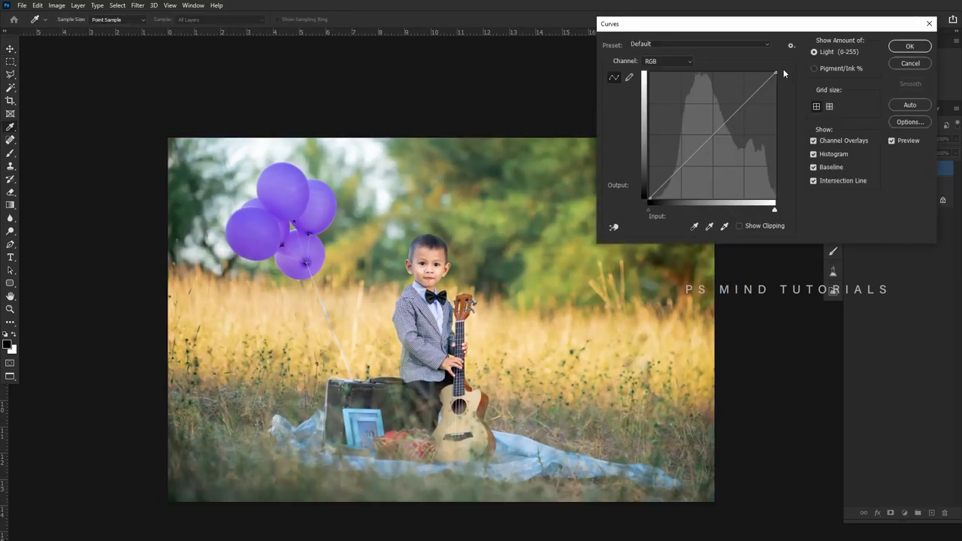
pyautogui.moveTo(774, 71); pyautogui.dragTo(758, 71)
pyautogui.click(739, 120)
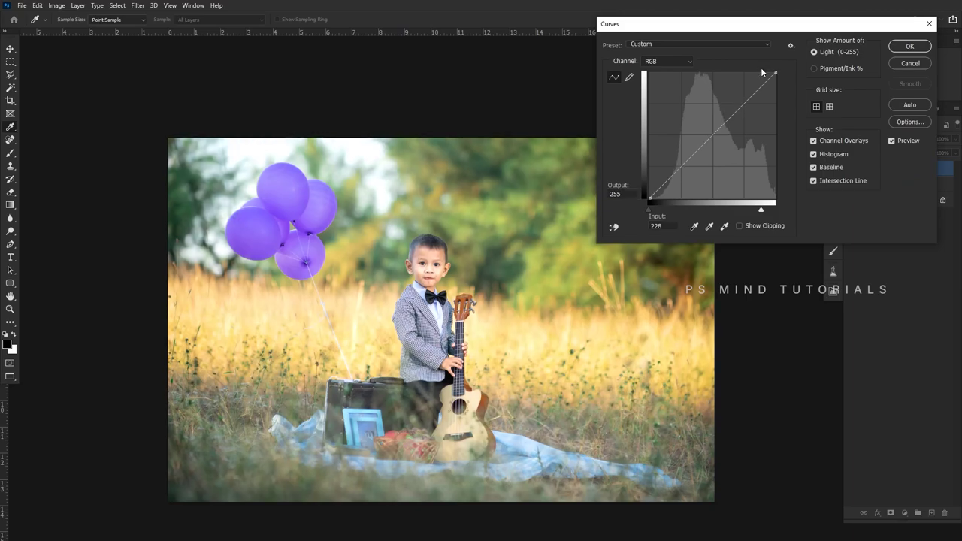
pyautogui.moveTo(740, 103); pyautogui.dragTo(741, 101)
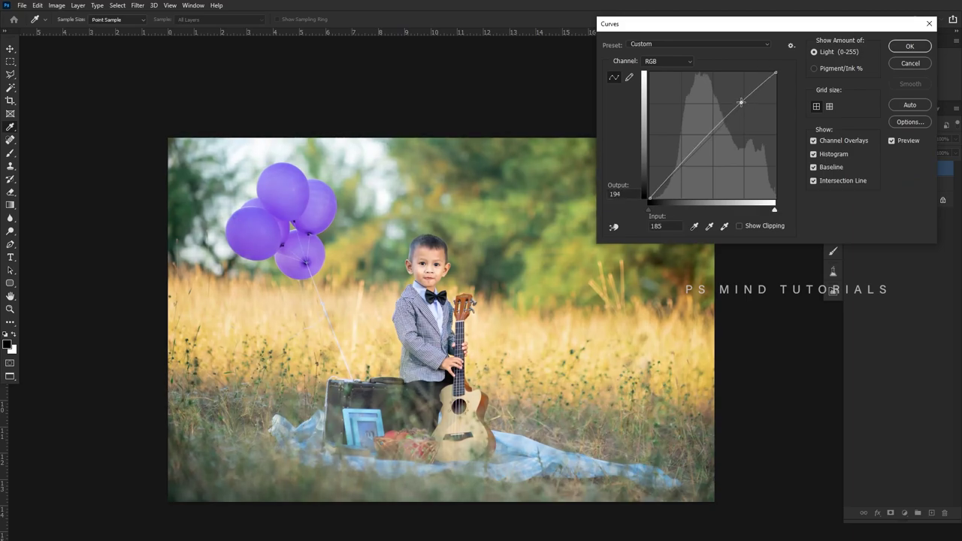
pyautogui.moveTo(670, 178); pyautogui.dragTo(673, 180)
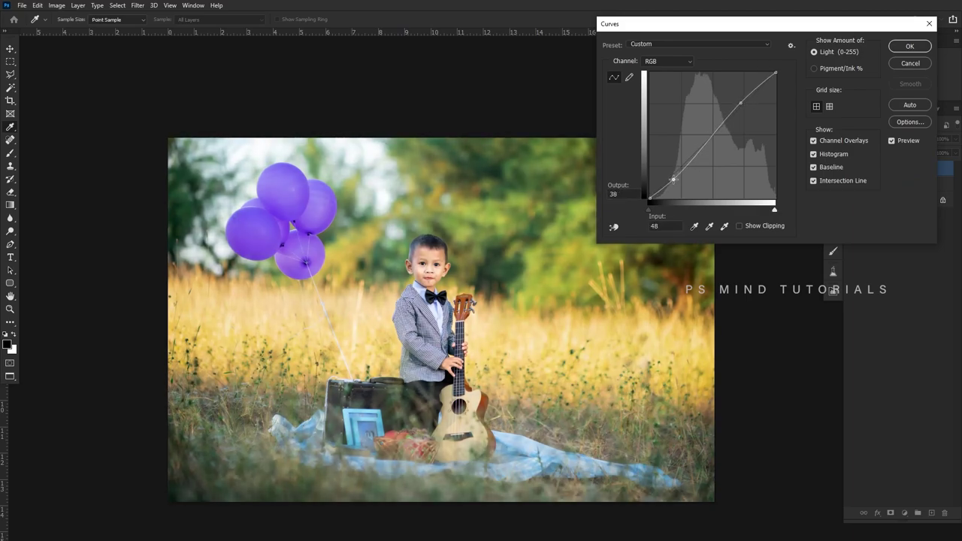
pyautogui.click(909, 46)
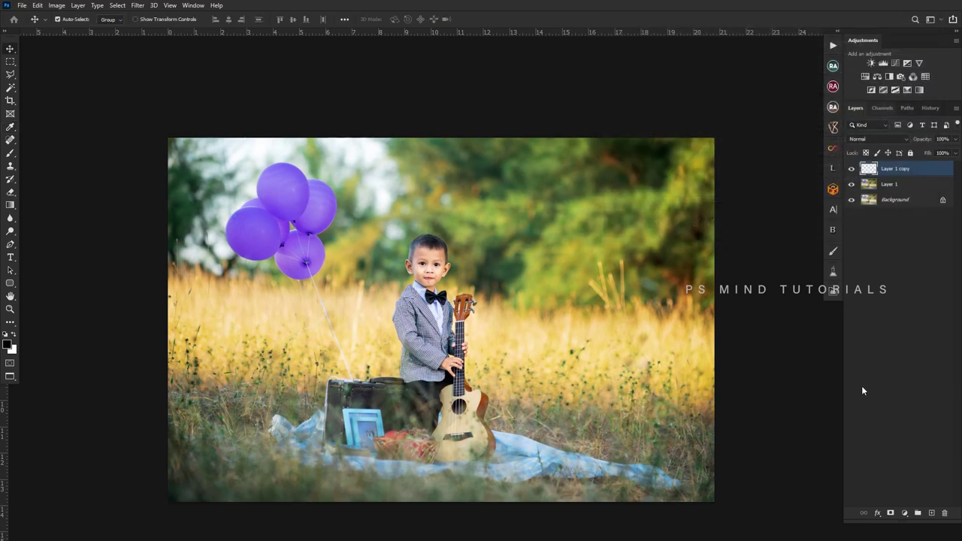
# Add a hide-all mask and paint white over the balloons with a 400 brush.
pyautogui.keyDown('alt'); pyautogui.click(889, 513); pyautogui.keyUp('alt')
pyautogui.scroll(5, 315, 226)
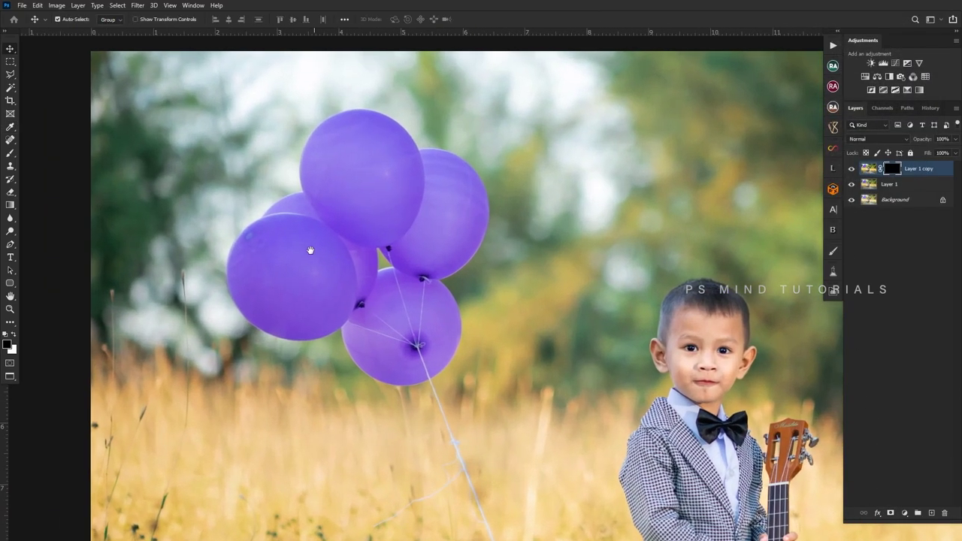
pyautogui.press('b')
pyautogui.press(']')
pyautogui.press(']')
pyautogui.press(']')
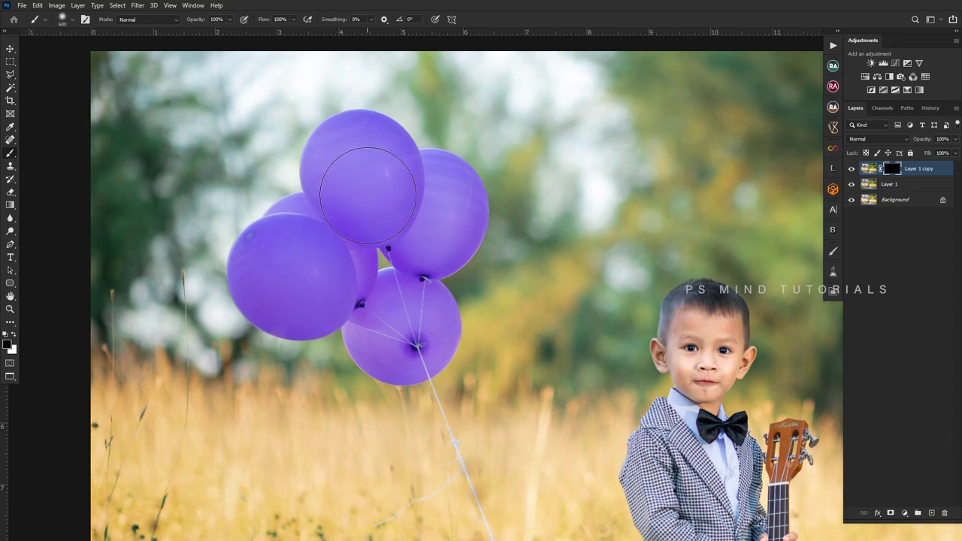
pyautogui.press('x')
pyautogui.press('[')
pyautogui.press('[')
pyautogui.moveTo(297, 296)
pyautogui.mouseDown()
pyautogui.moveTo(386, 324)
pyautogui.moveTo(440, 210)
pyautogui.moveTo(386, 344)
pyautogui.mouseUp()
# Remove the brightened copy so only Layer 1 remains above the Background.
pyautogui.scroll(-4, 250, 233)
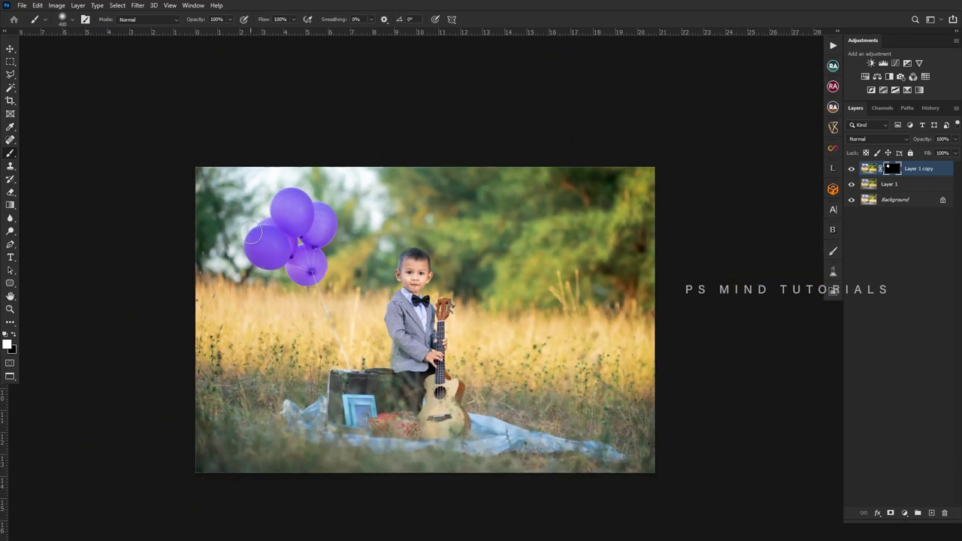
pyautogui.hotkey('ctrl', 'e')
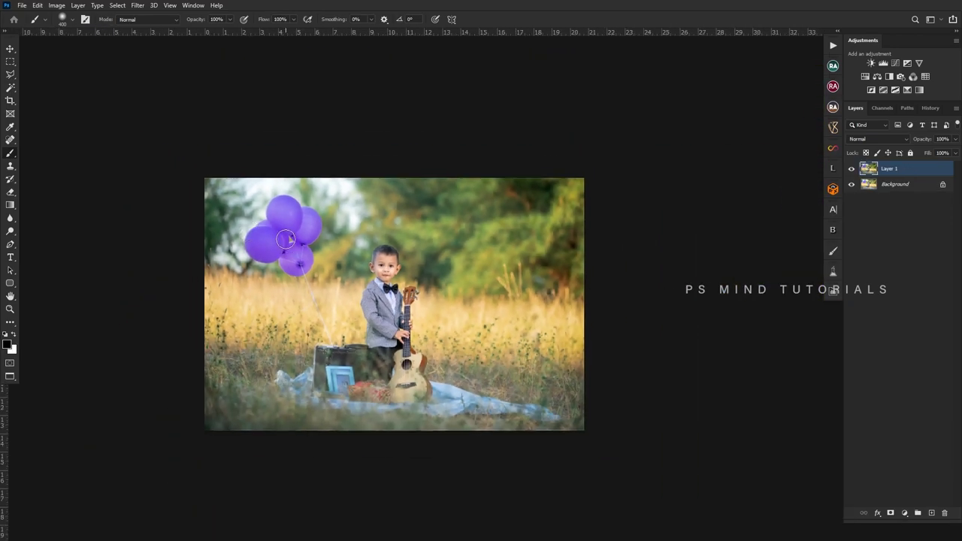
pyautogui.scroll(-1, 286, 247)
pyautogui.scroll(3, 333, 294)
pyautogui.scroll(-1, 417, 286)
pyautogui.scroll(1, 489, 300)
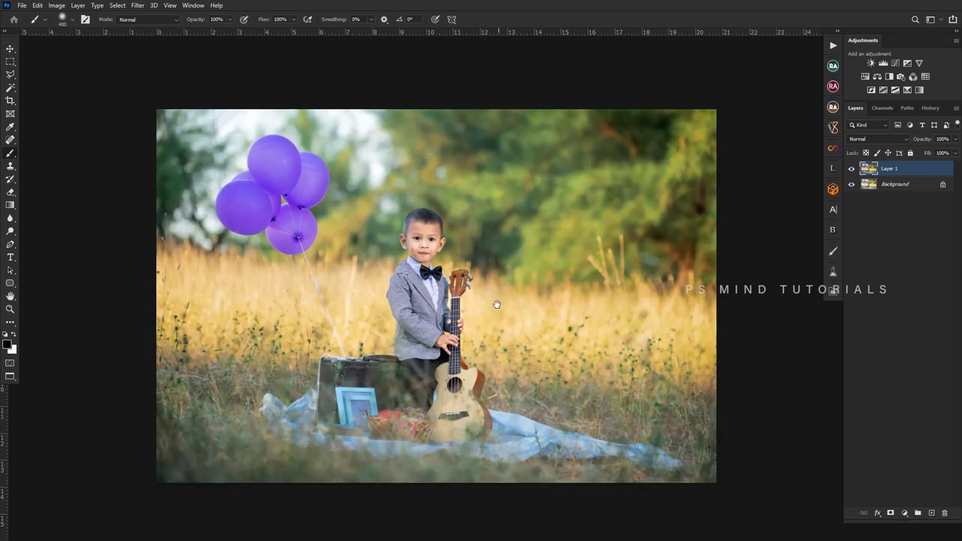
pyautogui.moveTo(496, 300); pyautogui.dragTo(481, 296)
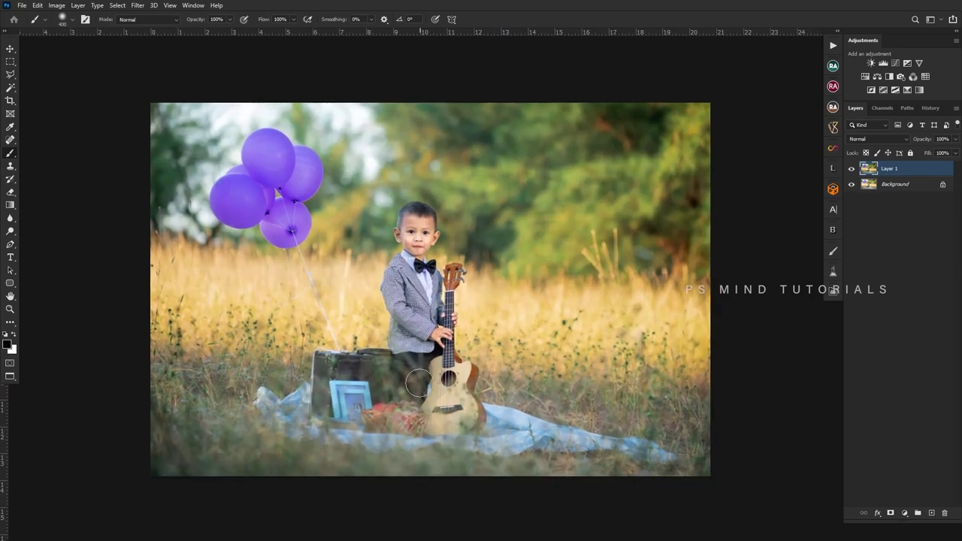
# Zoom in to inspect the blanket, then duplicate Layer 1 into Layer 1 copy.
pyautogui.scroll(1, 419, 384)
pyautogui.scroll(-1, 419, 384)
pyautogui.scroll(1, 421, 387)
pyautogui.scroll(1, 506, 420)
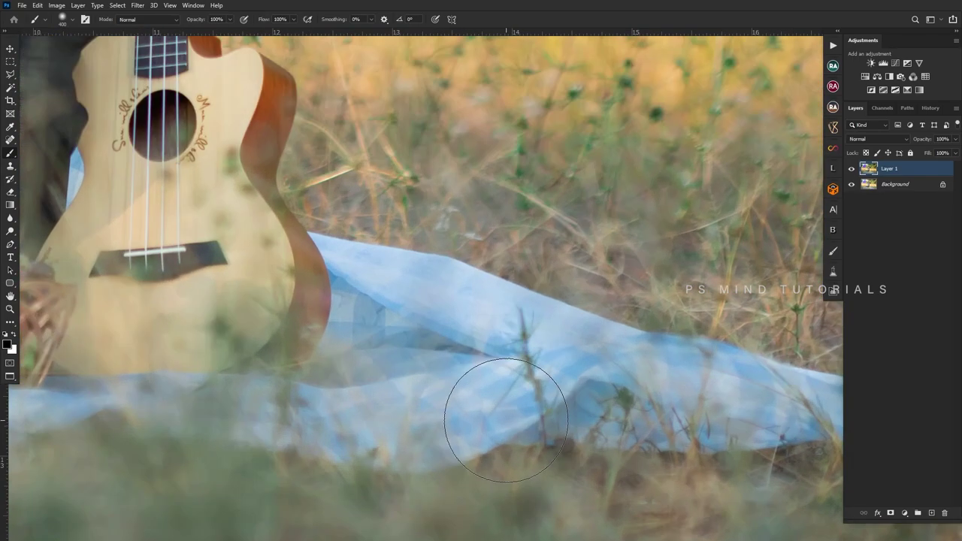
pyautogui.scroll(-3, 444, 386)
pyautogui.scroll(-2, 421, 361)
pyautogui.scroll(1, 396, 324)
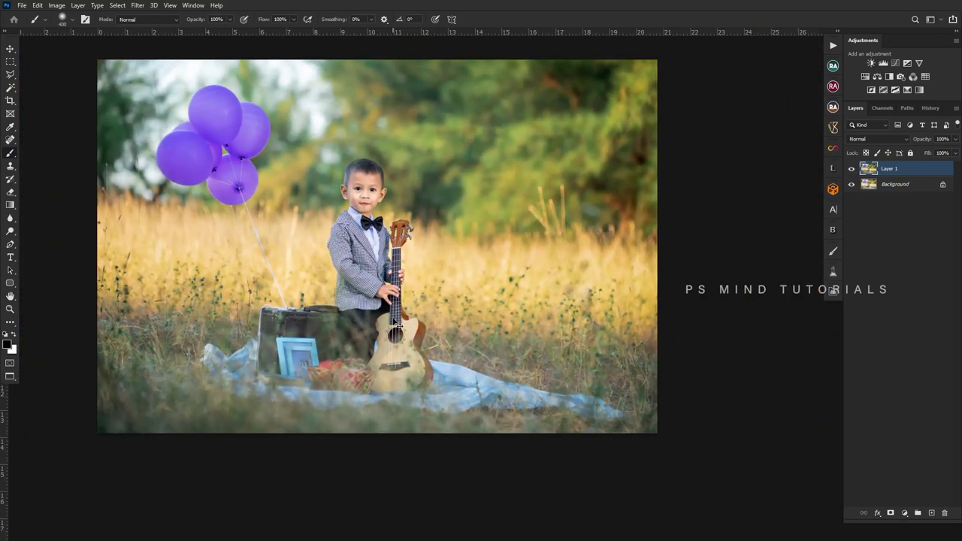
pyautogui.hotkey('ctrl', 'j')
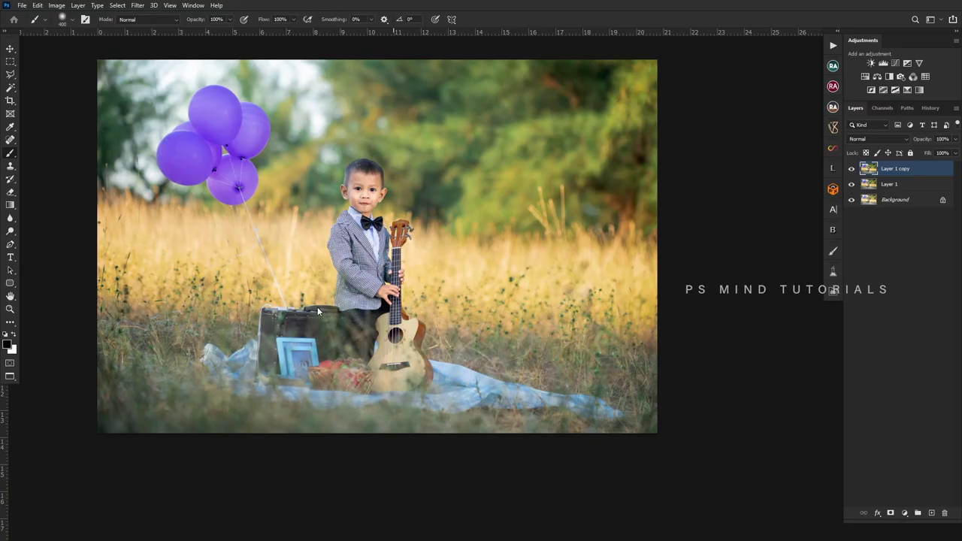
pyautogui.hotkey('shift', 'ctrl', 'a')
# In Camera Raw's Color Mixer, set Blue saturation to -71 and luminance to +45, then apply.
pyautogui.scroll(1, 368, 356)
pyautogui.scroll(1, 368, 356)
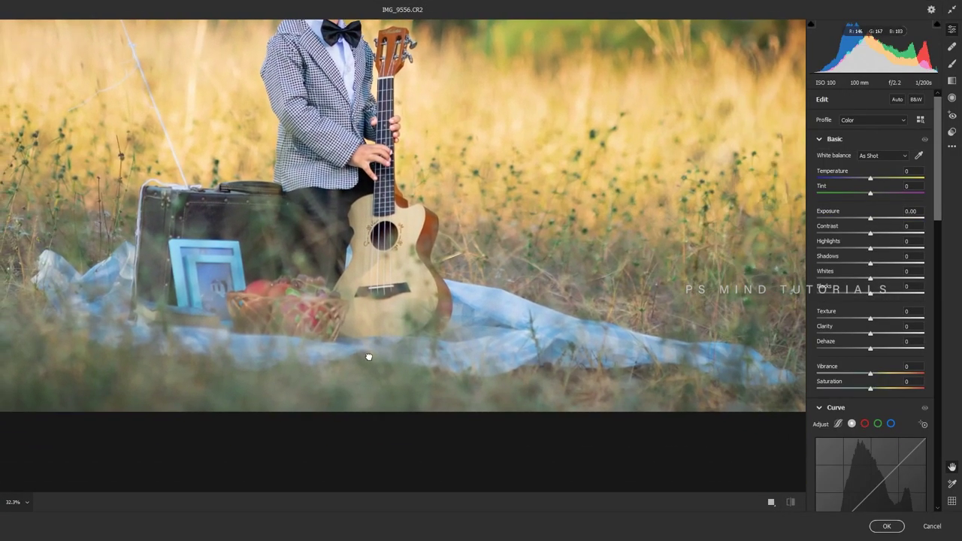
pyautogui.scroll(-5, 939, 206)
pyautogui.scroll(-5, 904, 241)
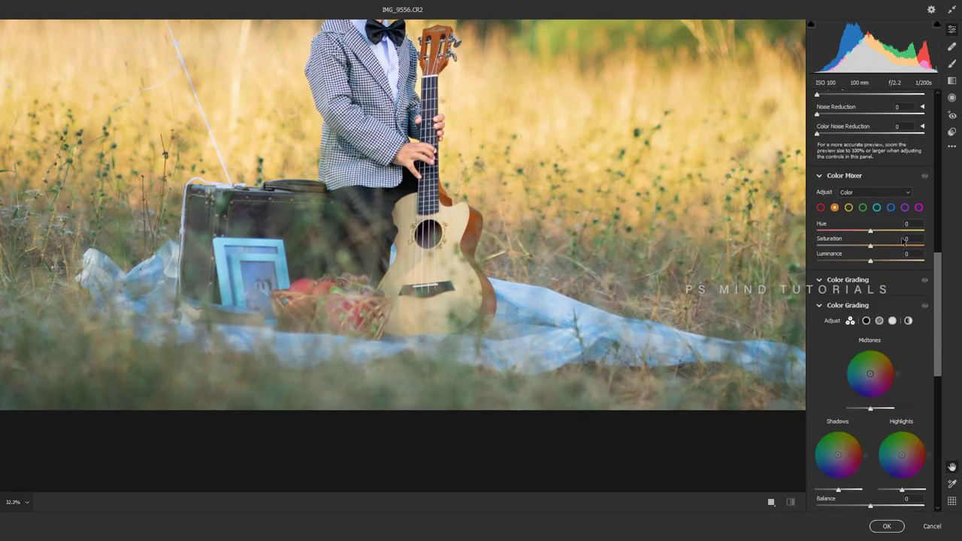
pyautogui.scroll(1, 904, 240)
pyautogui.click(890, 233)
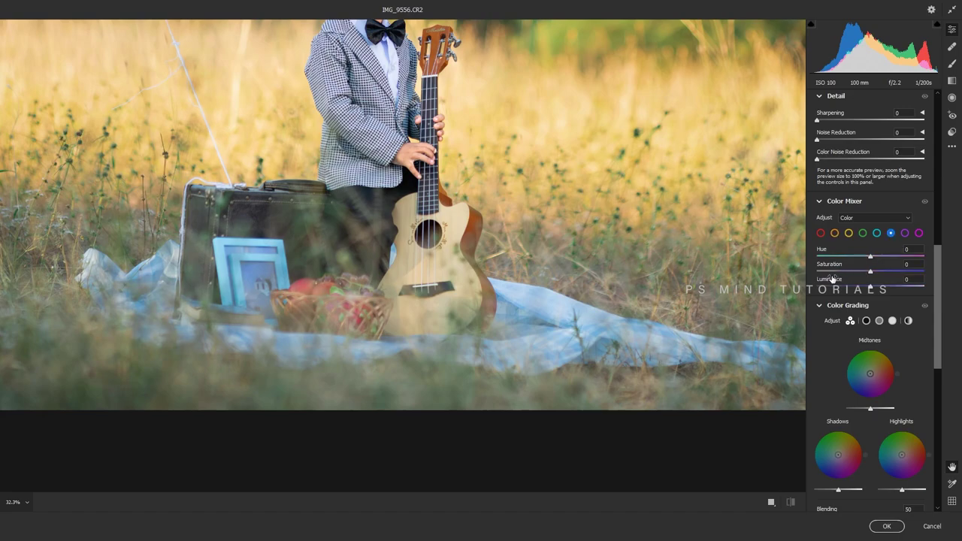
pyautogui.click(833, 271)
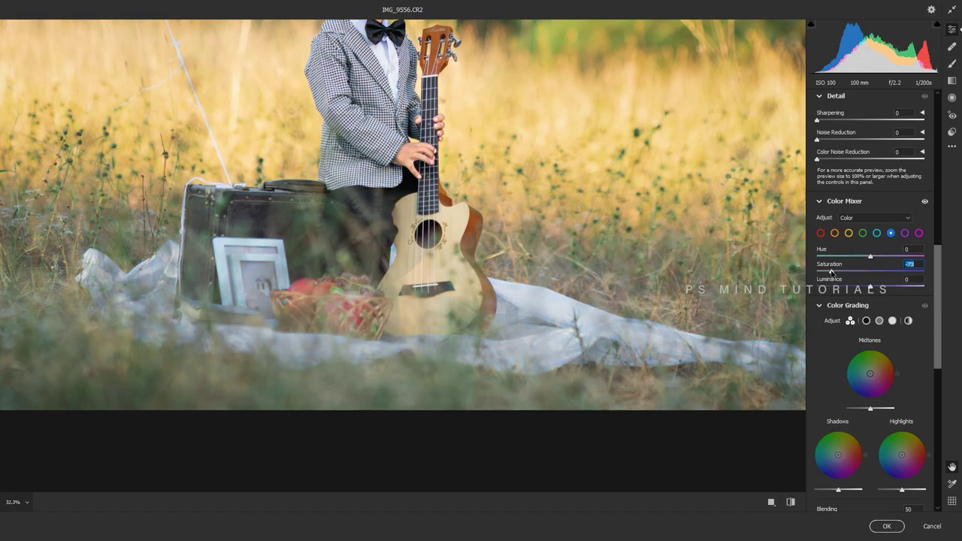
pyautogui.click(886, 288)
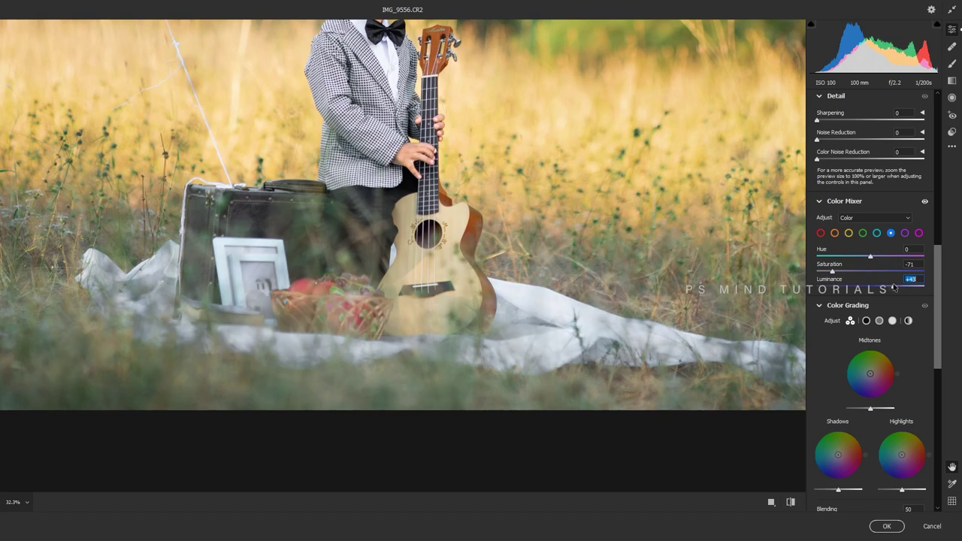
pyautogui.click(888, 526)
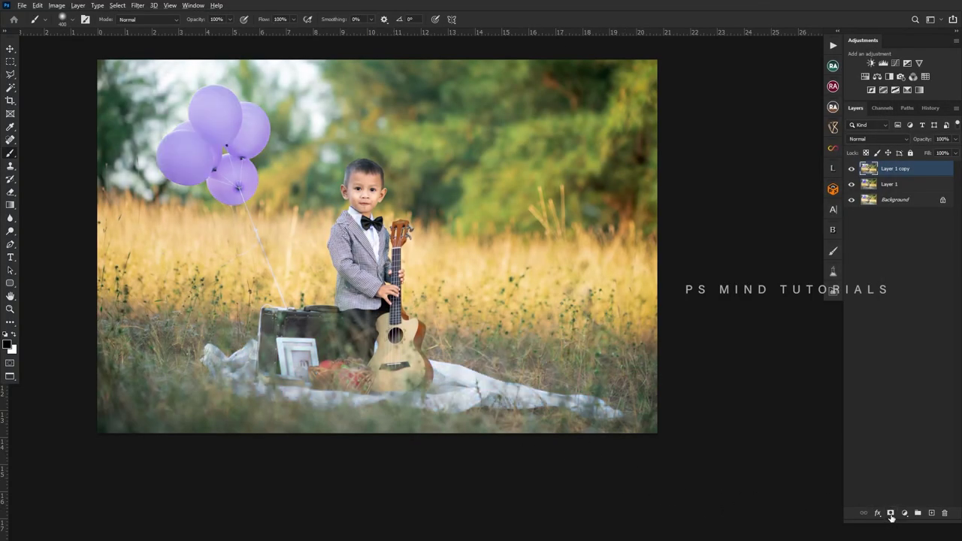
# Mask the blue-whitening copy to the blanket and frame, then merge it into Layer 1.
pyautogui.keyDown('alt'); pyautogui.click(891, 513); pyautogui.keyUp('alt')
pyautogui.scroll(1, 285, 409)
pyautogui.moveTo(304, 394); pyautogui.dragTo(500, 295)
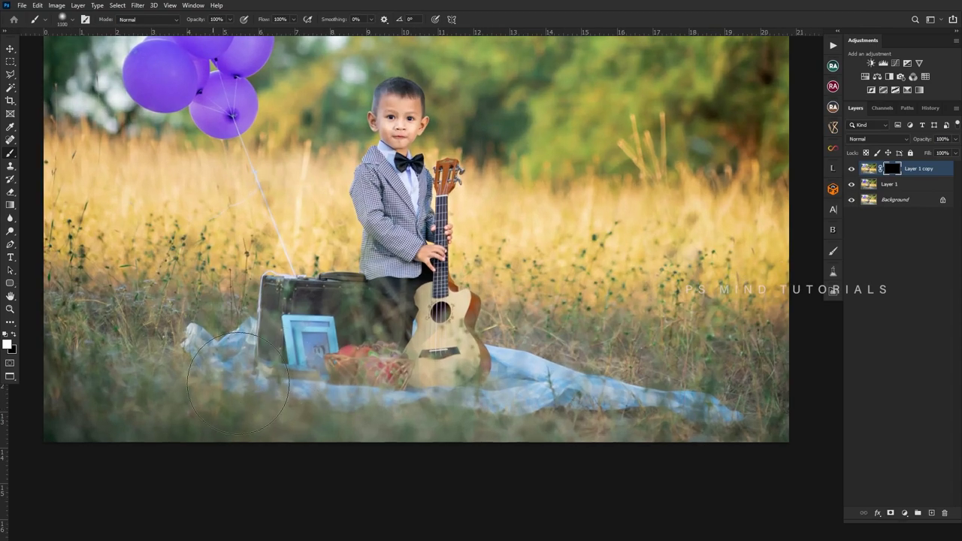
pyautogui.press(']')
pyautogui.press(']')
pyautogui.press(']')
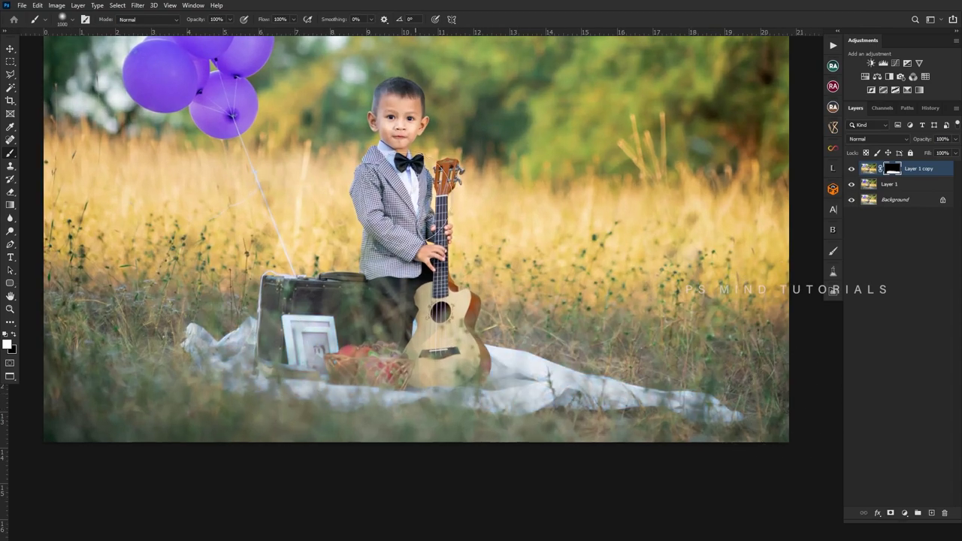
pyautogui.press('[')
pyautogui.scroll(-3, 425, 345)
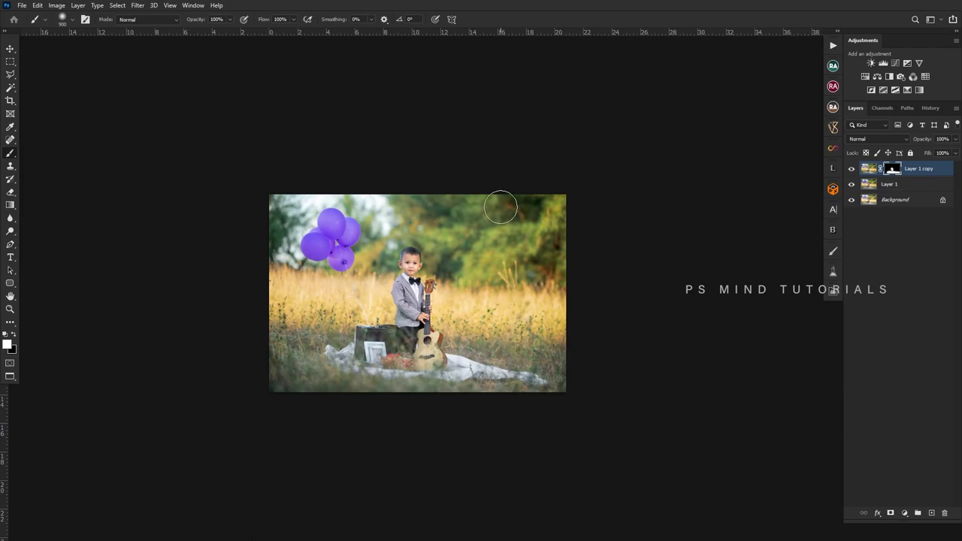
pyautogui.scroll(3, 447, 347)
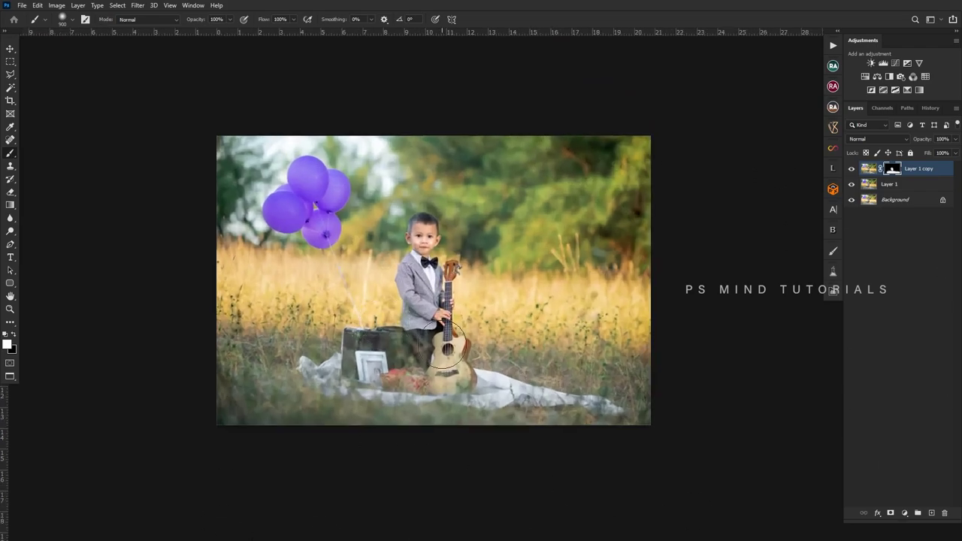
pyautogui.press('Delete')
pyautogui.click(851, 169)
# Toggle Layer 1's visibility to compare the warm grade, leaving it visible.
pyautogui.click(852, 168)
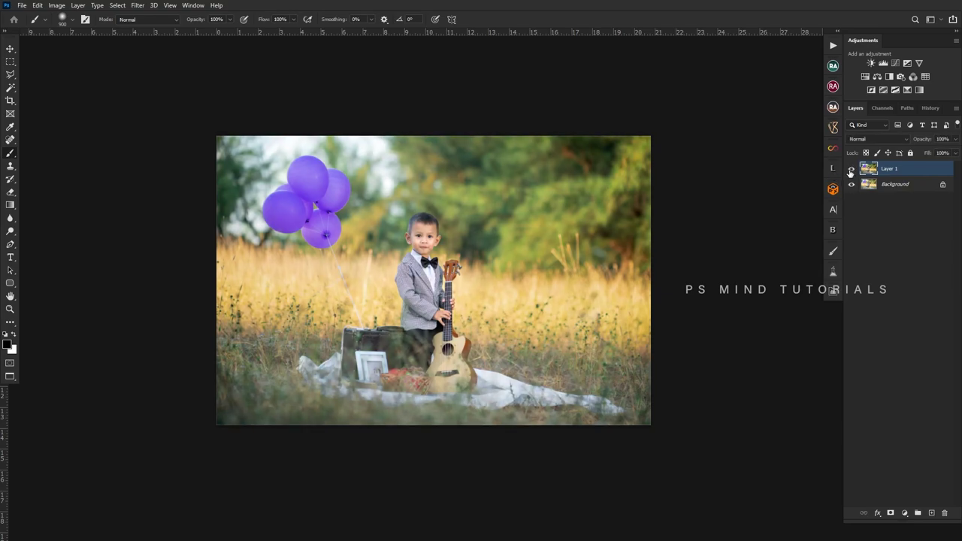
pyautogui.click(852, 168)
pyautogui.click(851, 169)
pyautogui.scroll(3, 460, 241)
pyautogui.scroll(-1, 460, 239)
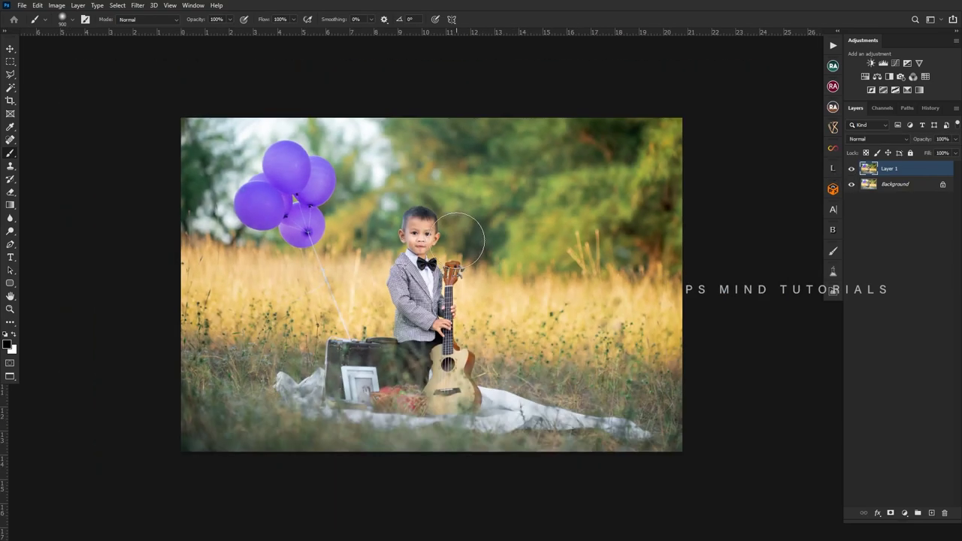
# Switch to the Move tool and duplicate Layer 1 with Ctrl+J.
pyautogui.click(10, 49)
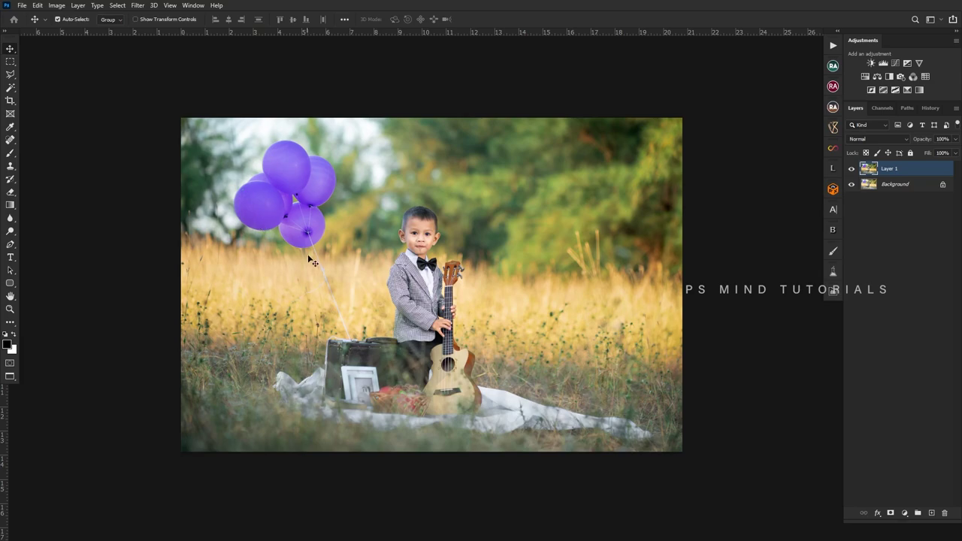
pyautogui.scroll(-1, 311, 261)
pyautogui.scroll(1, 376, 285)
pyautogui.scroll(-1, 405, 278)
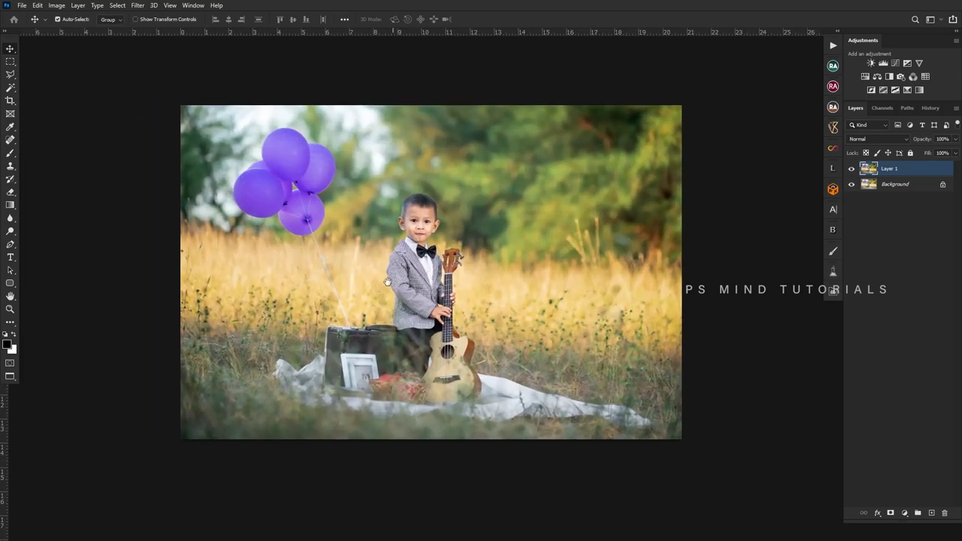
pyautogui.scroll(1, 421, 248)
pyautogui.scroll(-1, 390, 248)
pyautogui.scroll(1, 353, 244)
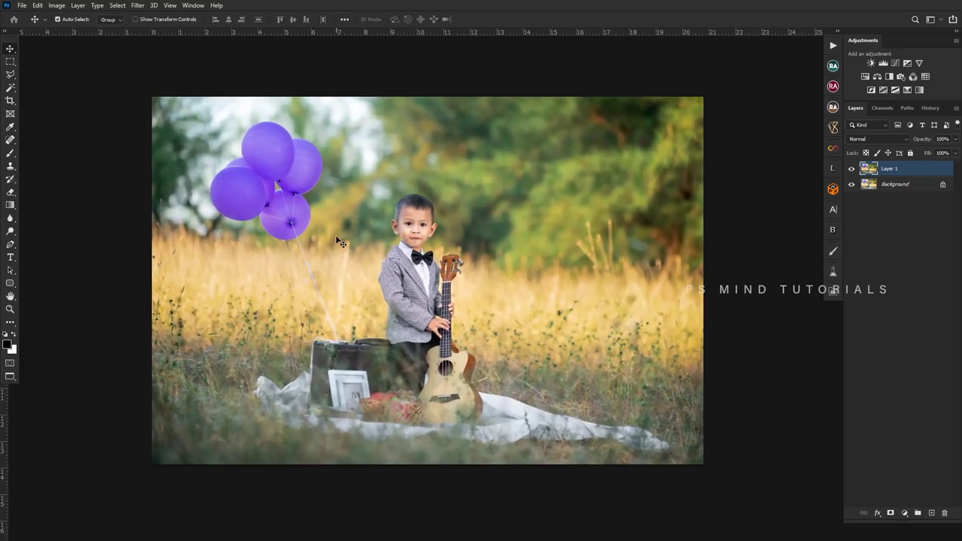
pyautogui.scroll(-1, 483, 233)
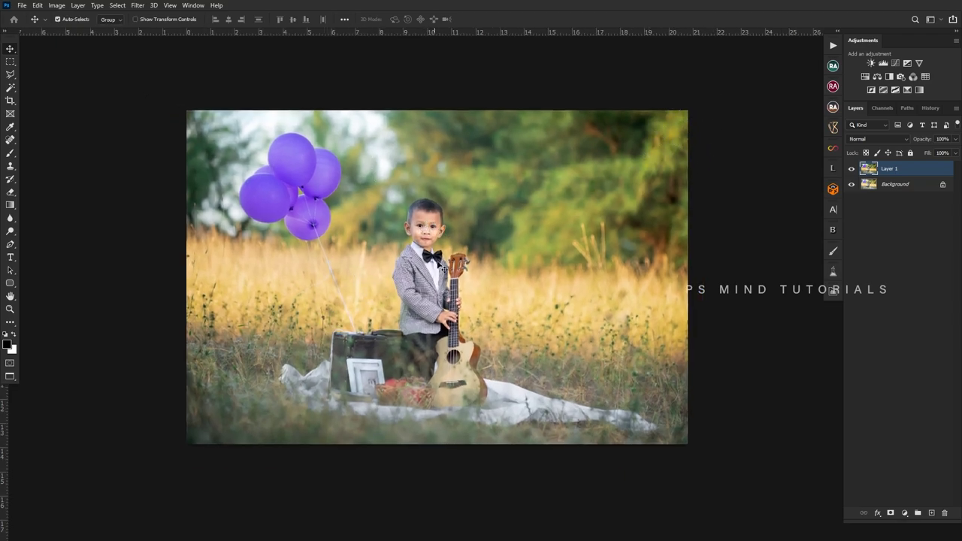
pyautogui.hotkey('ctrl', 'j')
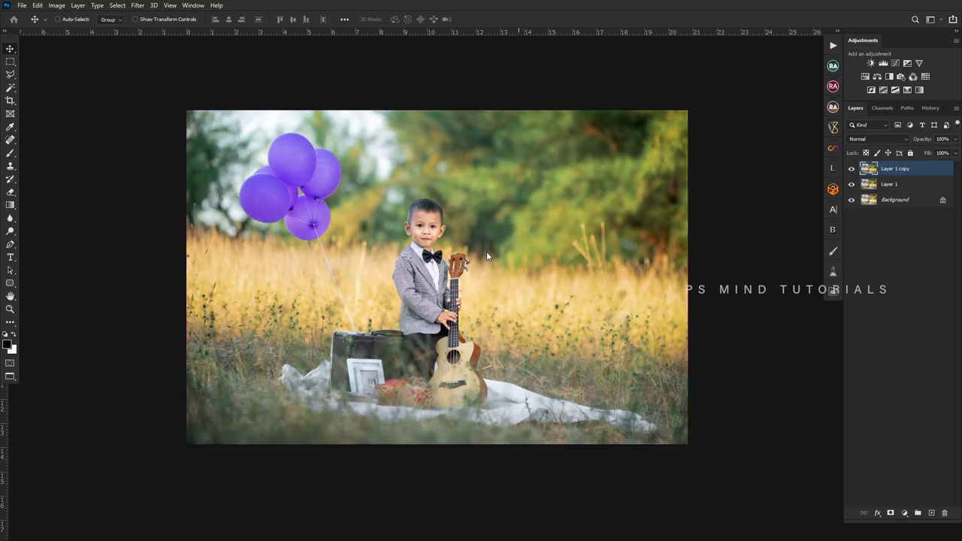
# Draw a reset radial filter around the boy in Camera Raw, affecting its inside.
pyautogui.hotkey('ctrl', 'shift', 'a')
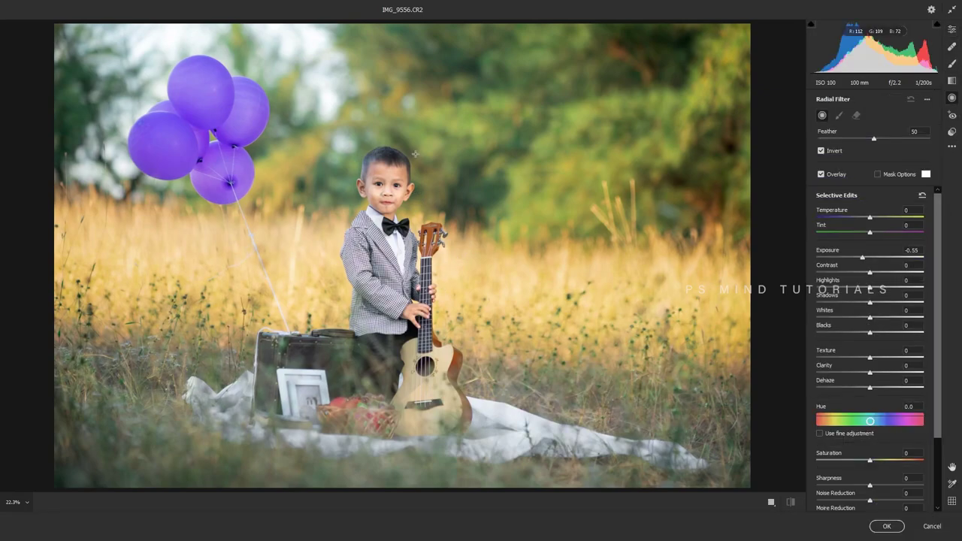
pyautogui.scroll(-2, 444, 262)
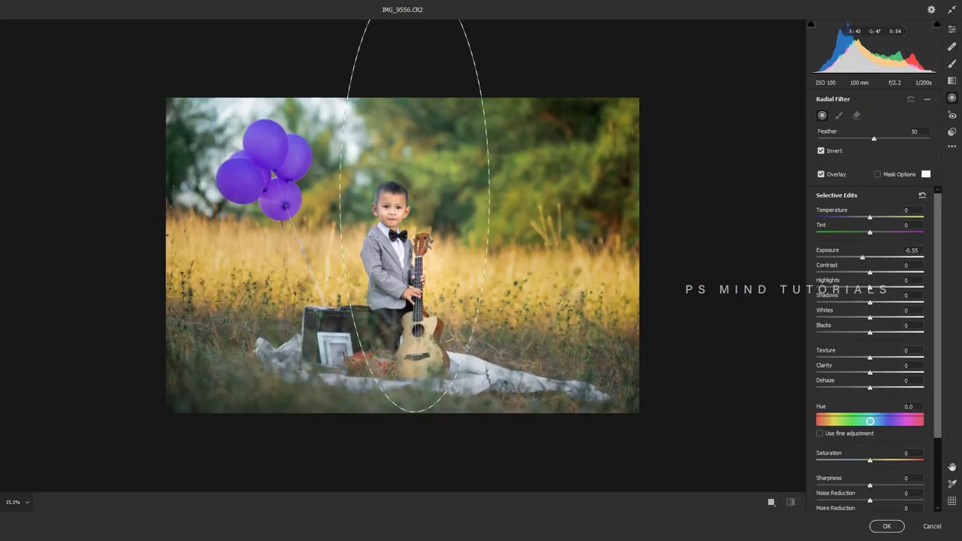
pyautogui.moveTo(451, 188)
pyautogui.mouseDown()
pyautogui.moveTo(497, 255)
pyautogui.moveTo(478, 263)
pyautogui.moveTo(531, 241)
pyautogui.mouseUp()
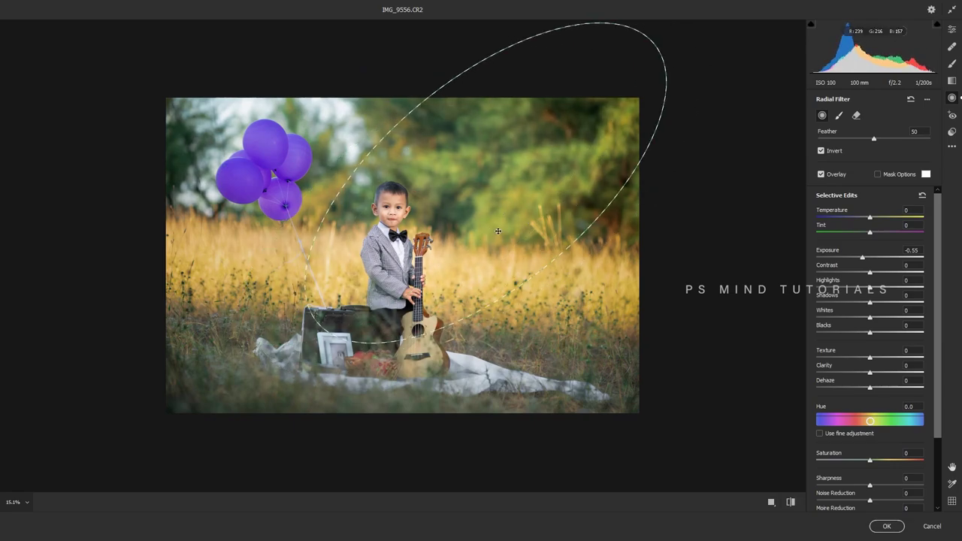
pyautogui.click(921, 196)
pyautogui.press("'")
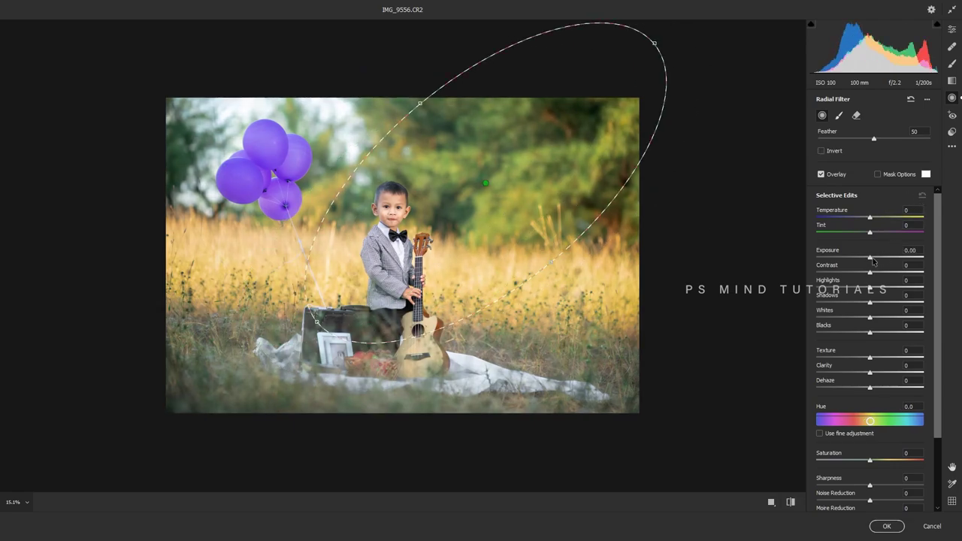
# Give the radial filter Exposure +0.35, Tint +44, Temperature +26 and reshape it over the trees and boy.
pyautogui.click(873, 259)
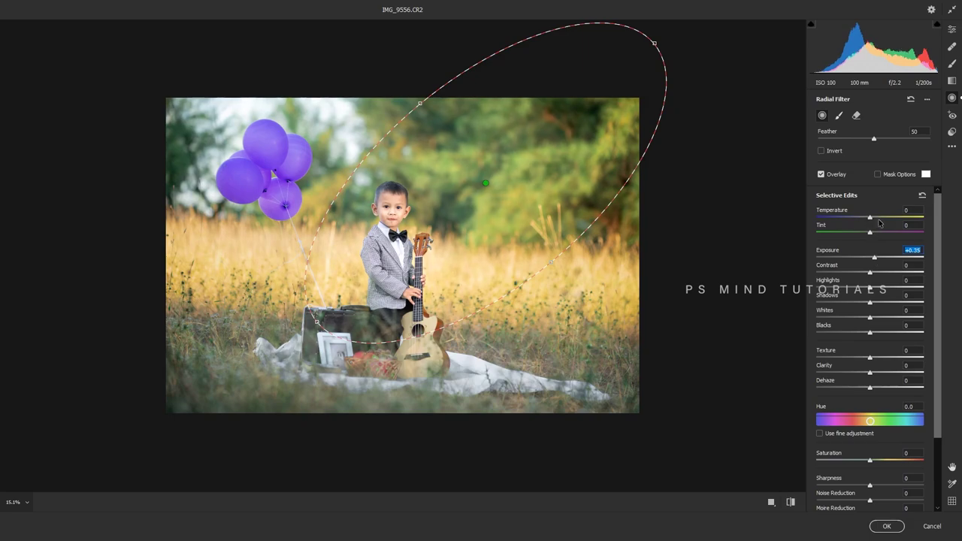
pyautogui.moveTo(887, 234); pyautogui.dragTo(893, 233)
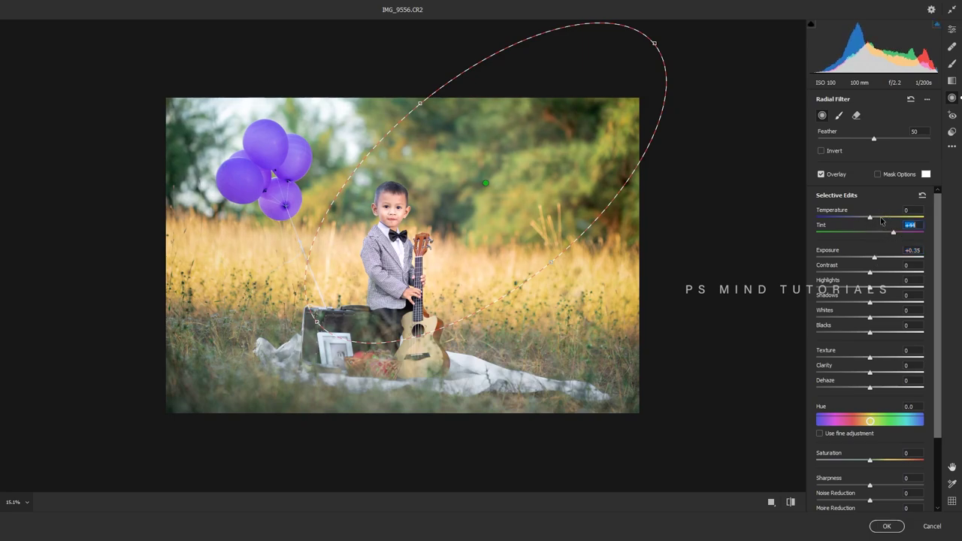
pyautogui.click(884, 217)
pyautogui.moveTo(587, 167); pyautogui.dragTo(687, 92)
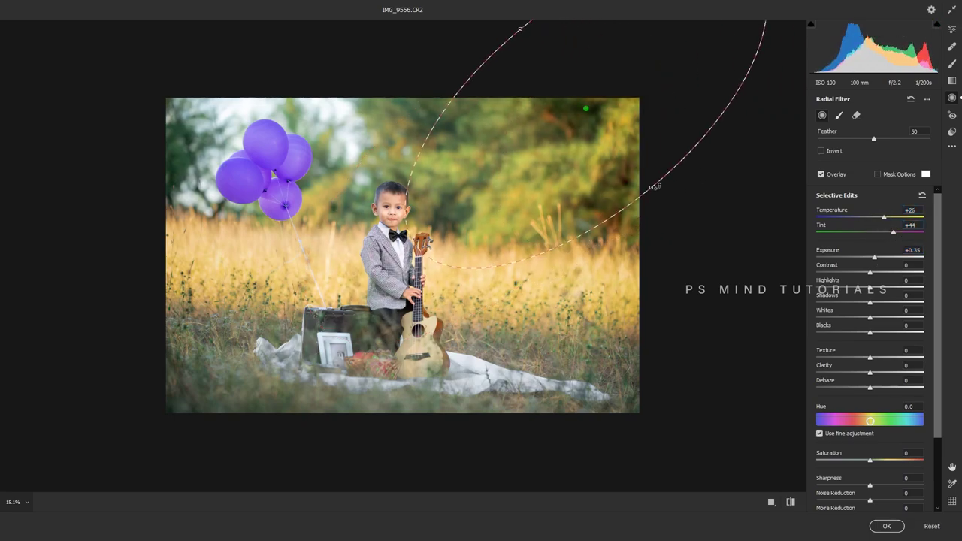
pyautogui.moveTo(652, 186); pyautogui.dragTo(622, 141)
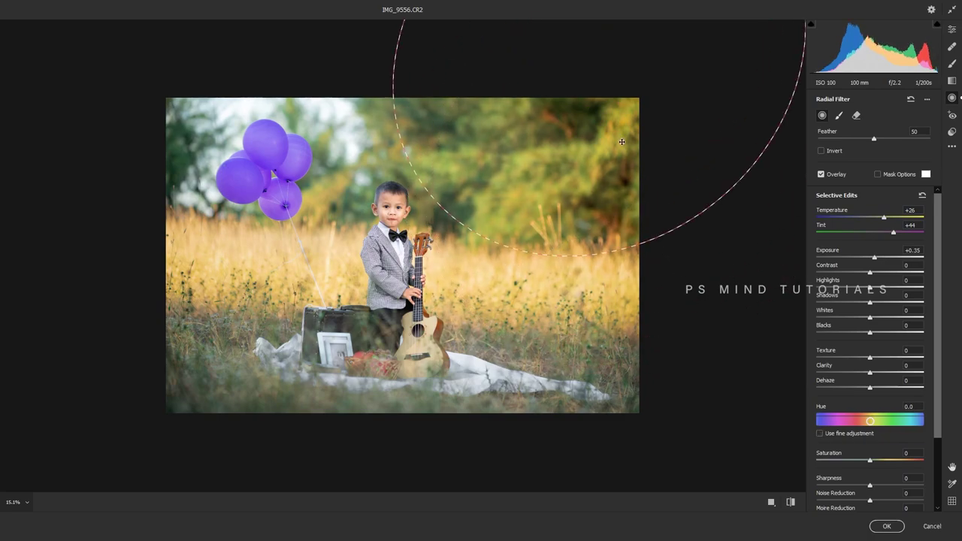
pyautogui.moveTo(430, 201); pyautogui.dragTo(346, 197)
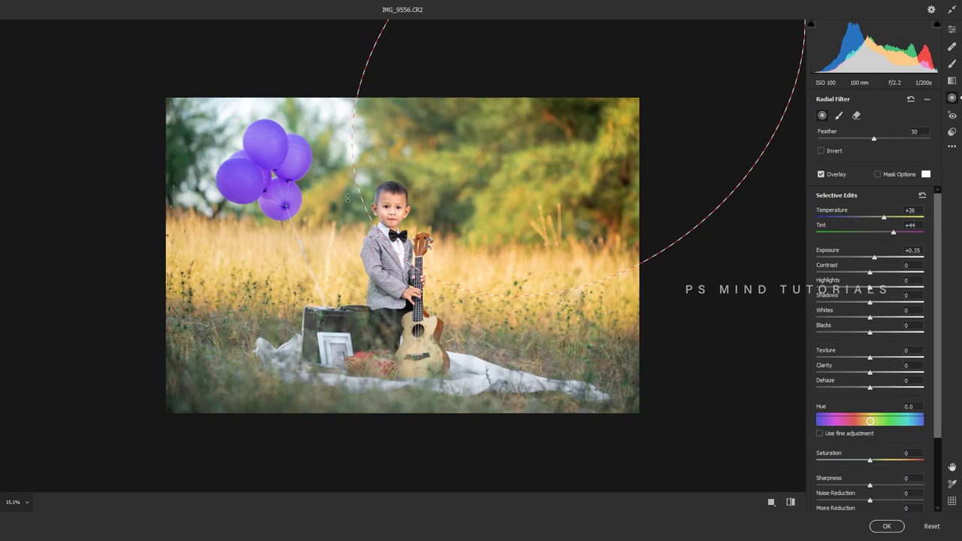
# Apply the Modern 10 profile at strength 38.
pyautogui.press('e')
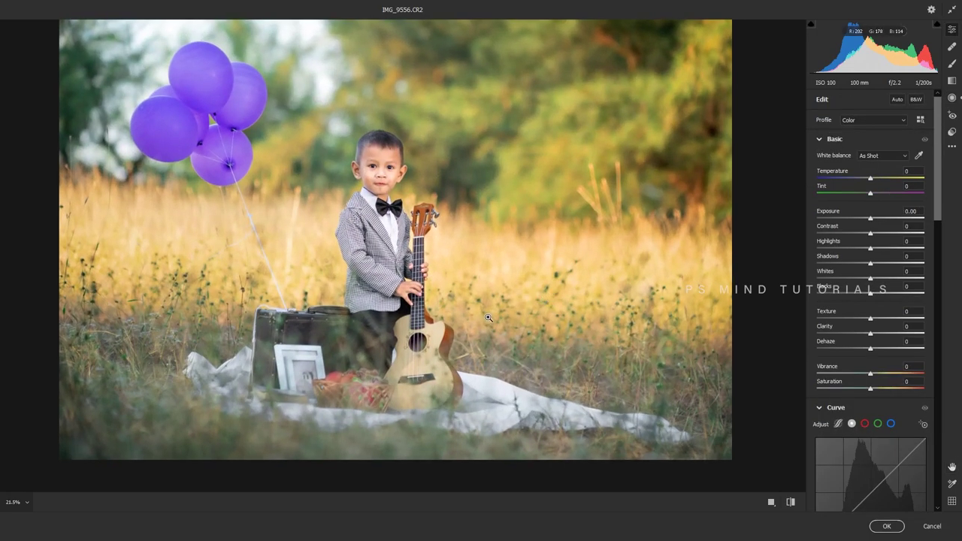
pyautogui.doubleClick(951, 466)
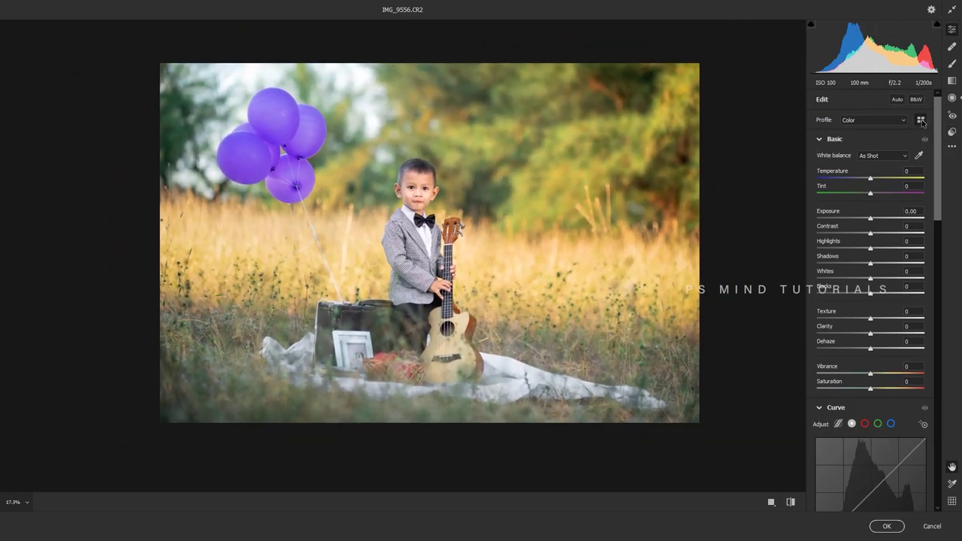
pyautogui.click(921, 120)
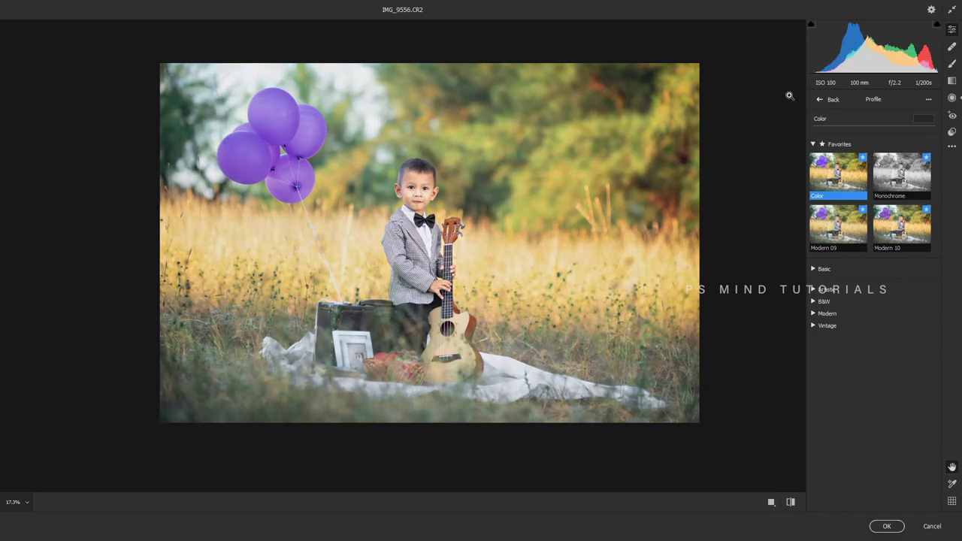
pyautogui.click(826, 99)
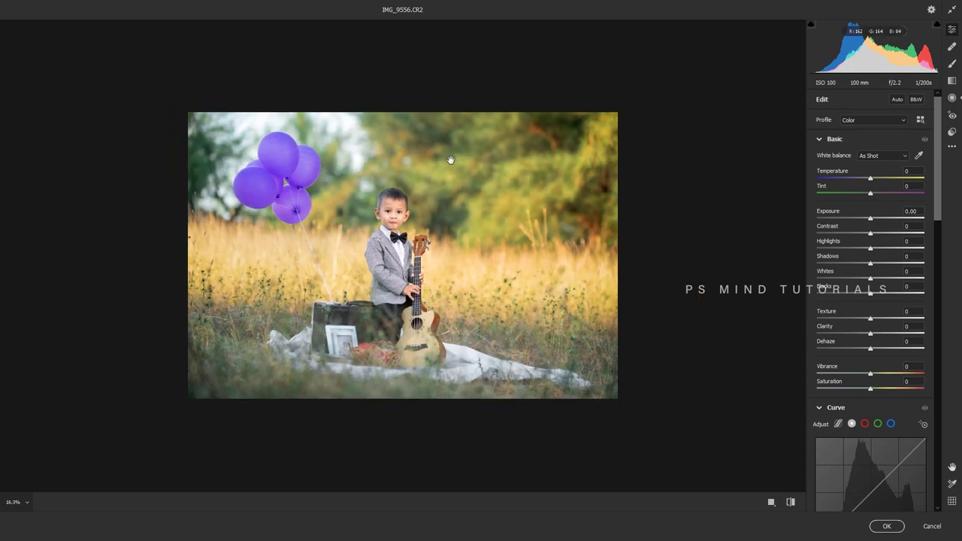
pyautogui.click(920, 120)
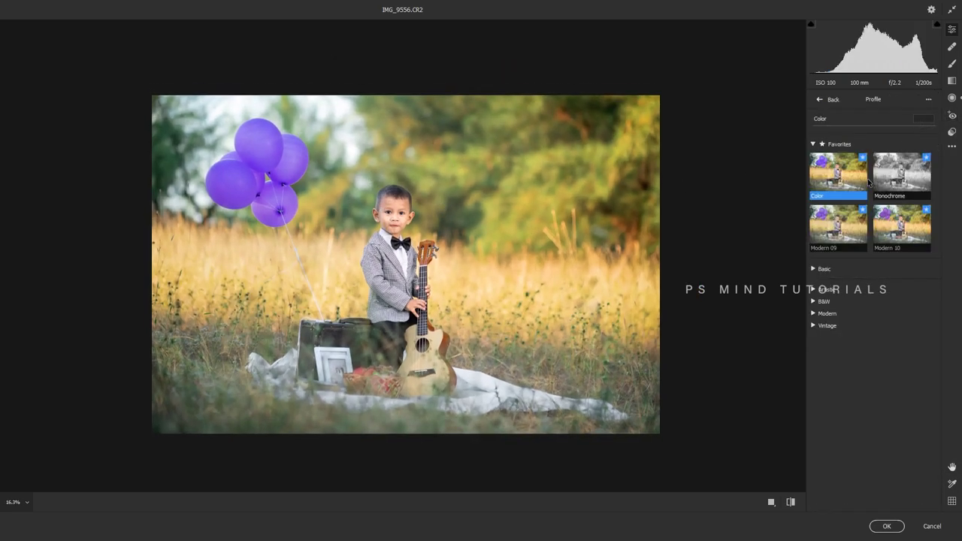
pyautogui.click(846, 228)
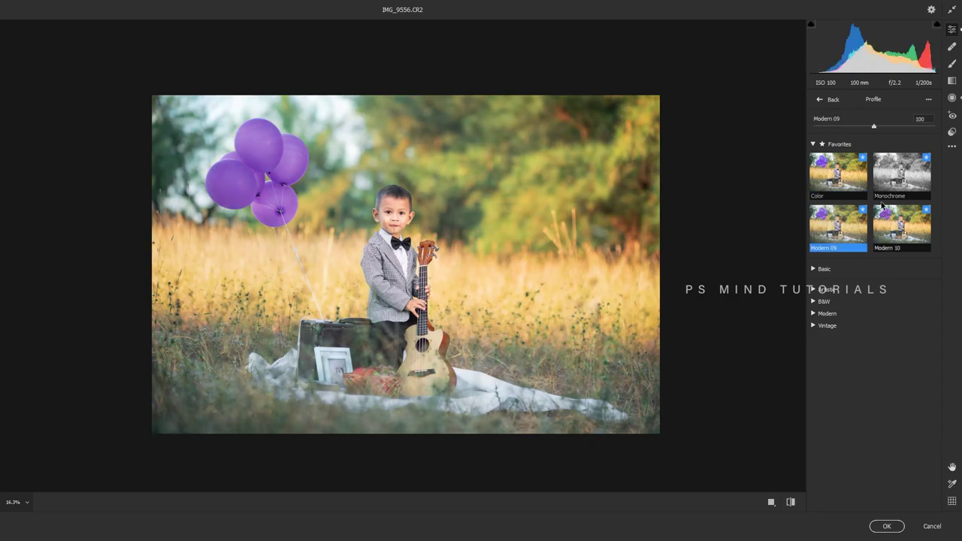
pyautogui.click(881, 209)
pyautogui.click(837, 126)
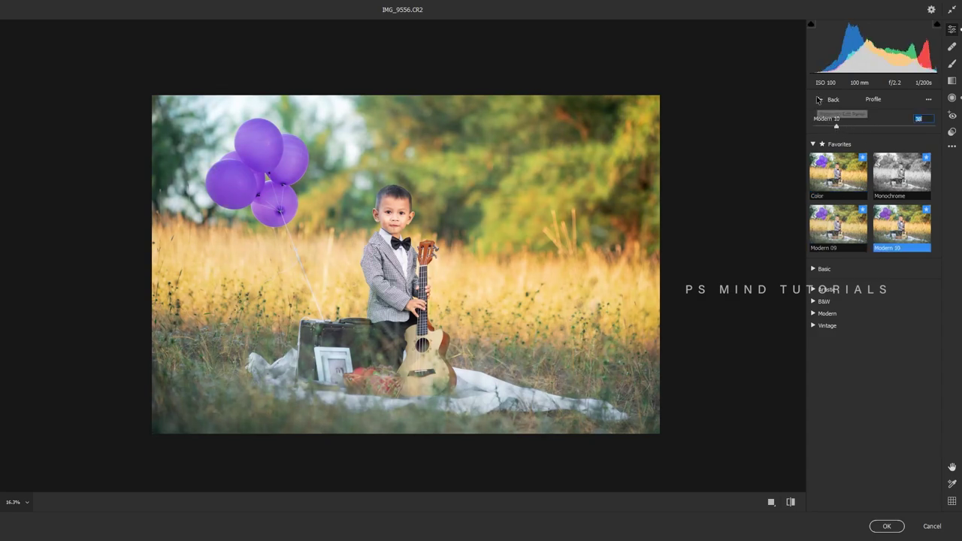
pyautogui.click(819, 99)
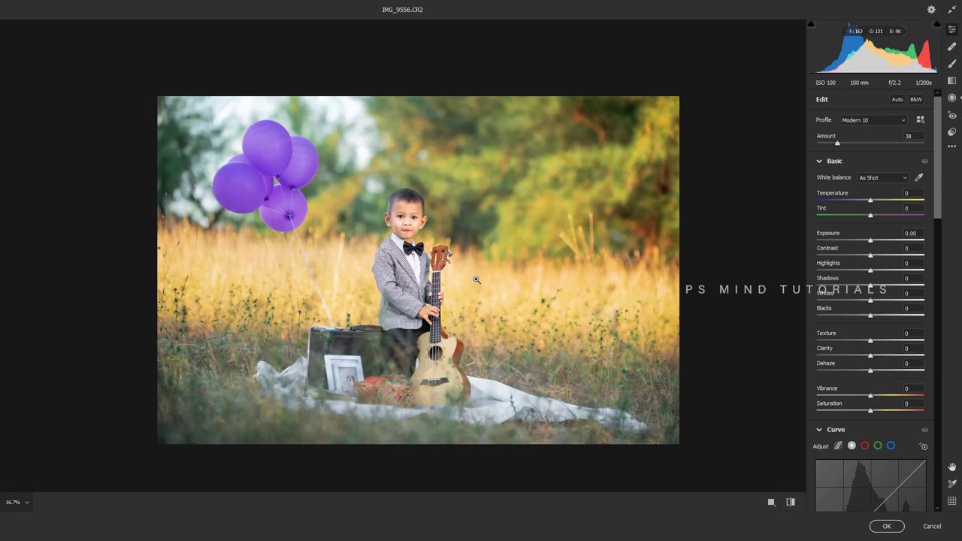
# Set Whites -24, Highlights -47, Shadows +22 and boost purple saturation to +32.
pyautogui.click(825, 301)
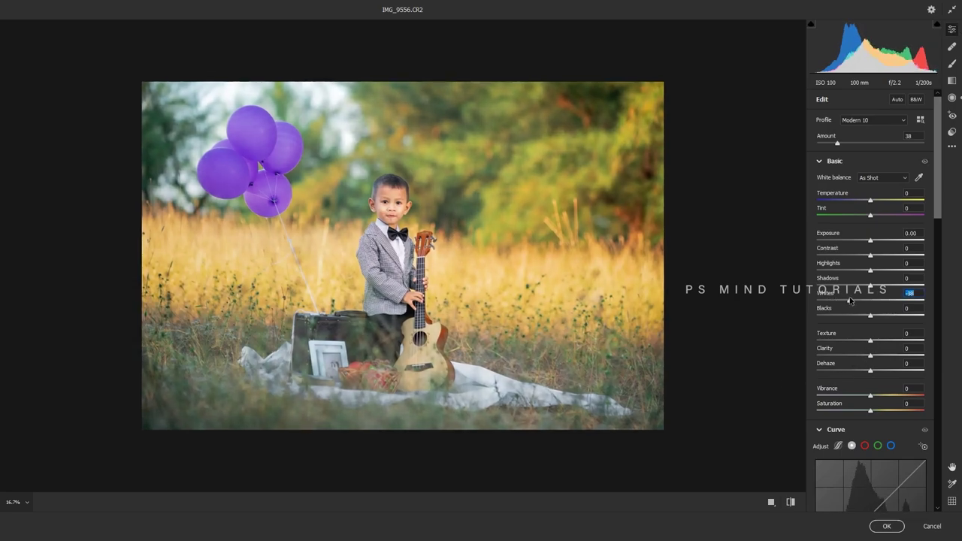
pyautogui.moveTo(825, 300)
pyautogui.mouseDown()
pyautogui.moveTo(856, 299)
pyautogui.moveTo(845, 271)
pyautogui.mouseUp()
pyautogui.click(841, 270)
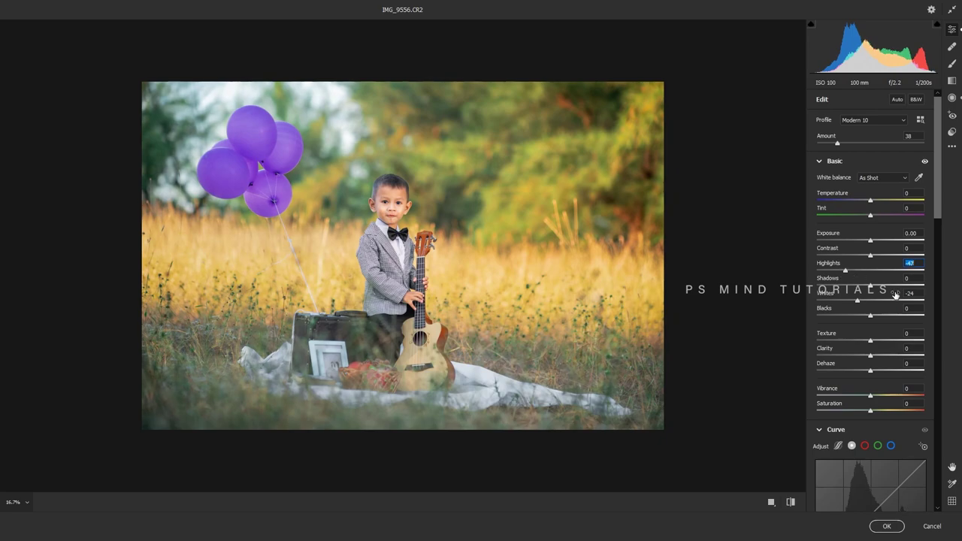
pyautogui.click(882, 285)
pyautogui.scroll(-3, 891, 343)
pyautogui.scroll(-3, 893, 365)
pyautogui.scroll(-3, 894, 360)
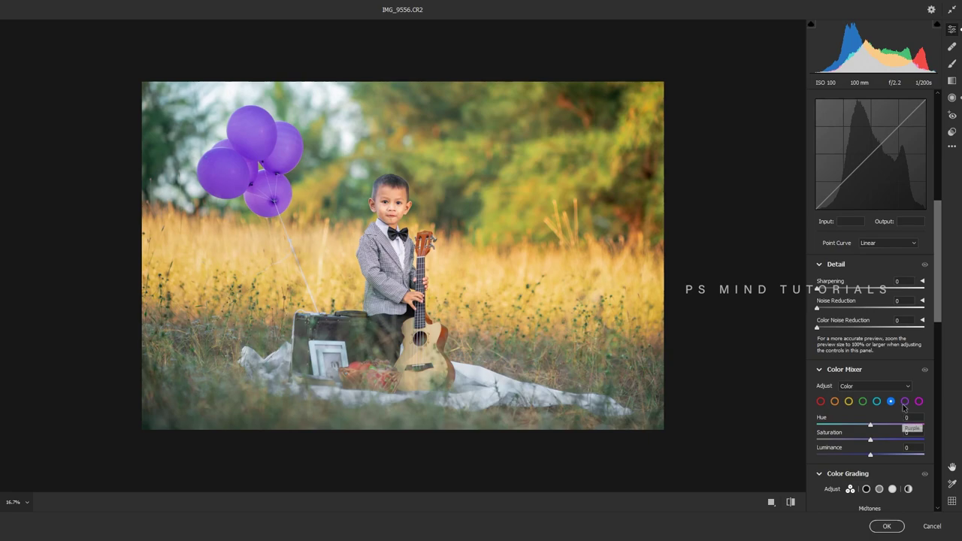
pyautogui.click(885, 441)
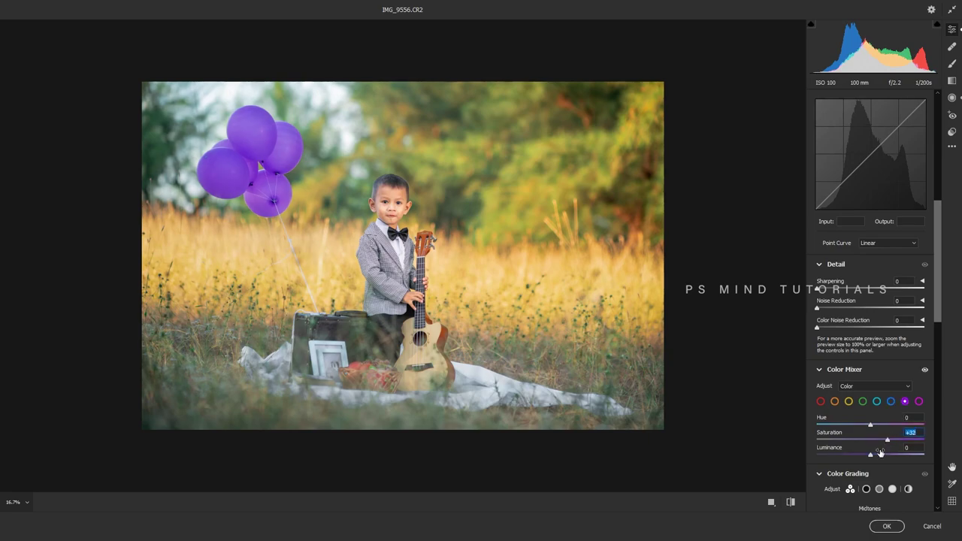
# Set purple Luminance to +23 and Hue to -30 for violet-blue balloons.
pyautogui.click(882, 455)
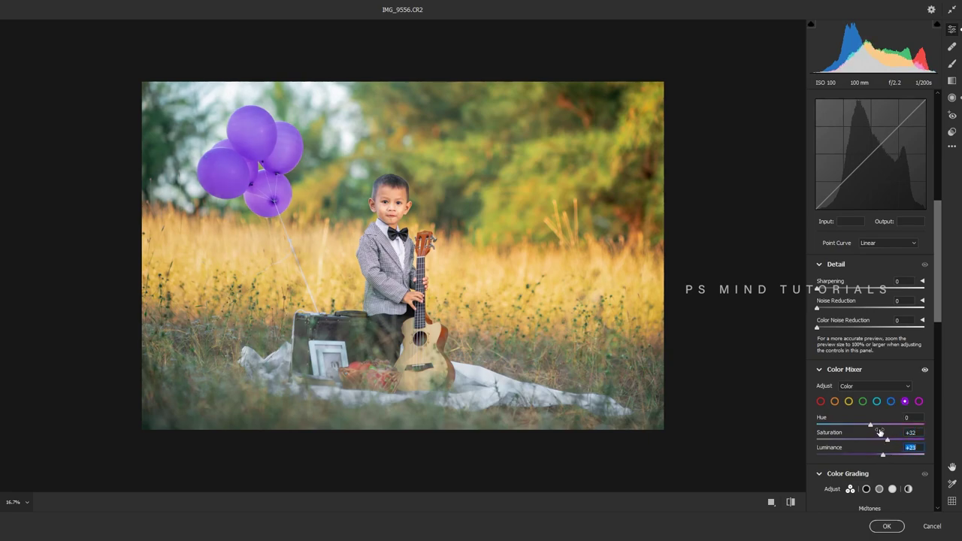
pyautogui.click(890, 425)
pyautogui.moveTo(890, 425); pyautogui.dragTo(854, 422)
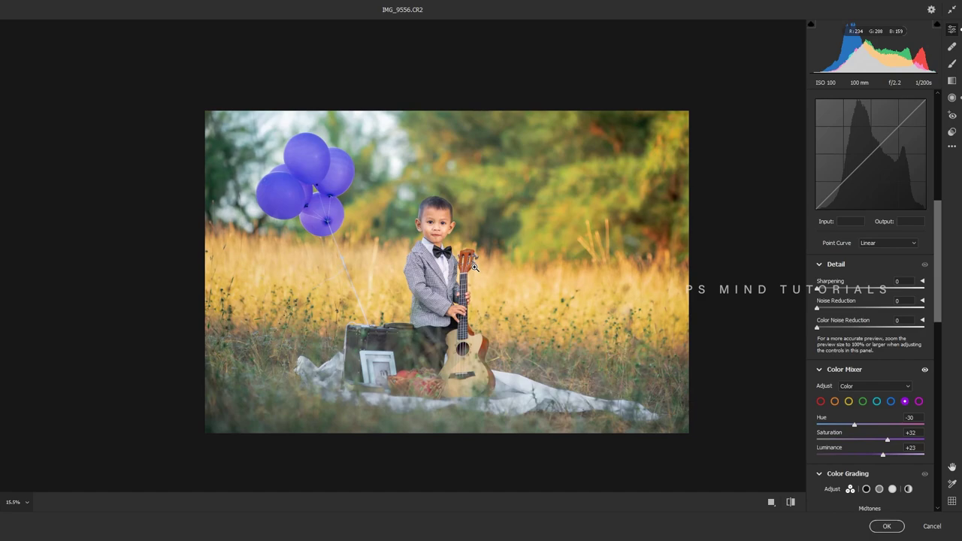
# Zoom the preview out and back in to inspect the recoloured balloons.
pyautogui.moveTo(477, 229); pyautogui.dragTo(445, 235)
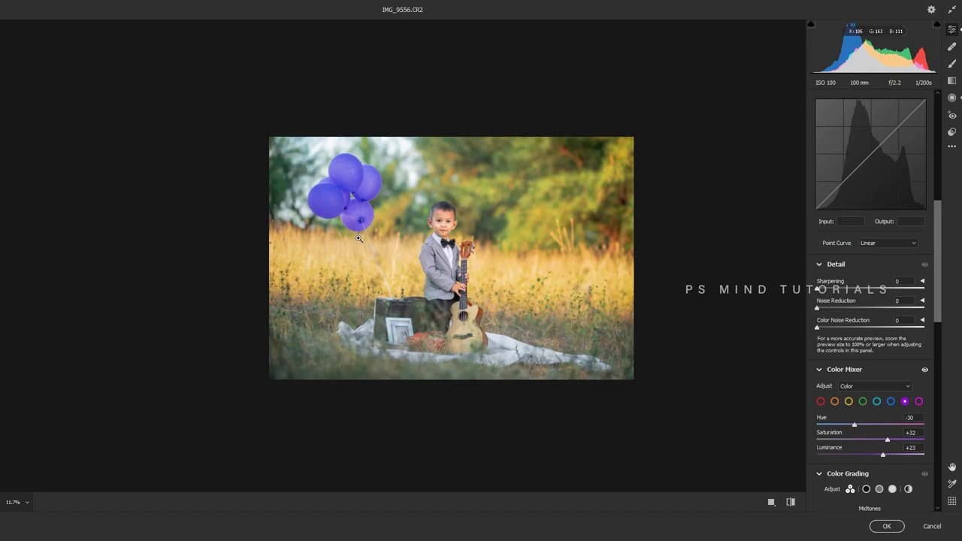
pyautogui.moveTo(443, 228); pyautogui.dragTo(502, 275)
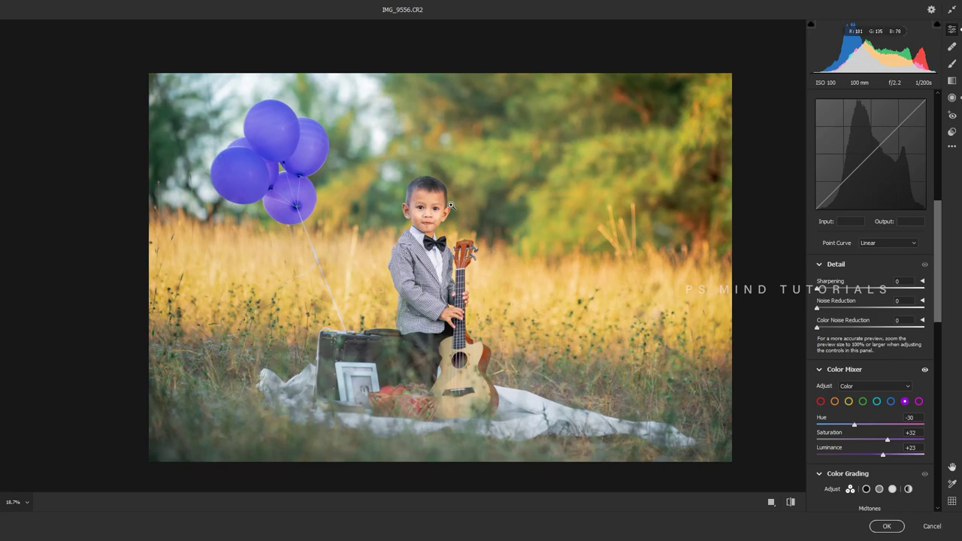
pyautogui.scroll(2, 451, 205)
pyautogui.scroll(-2, 421, 225)
pyautogui.scroll(-1, 417, 233)
pyautogui.scroll(-2, 415, 235)
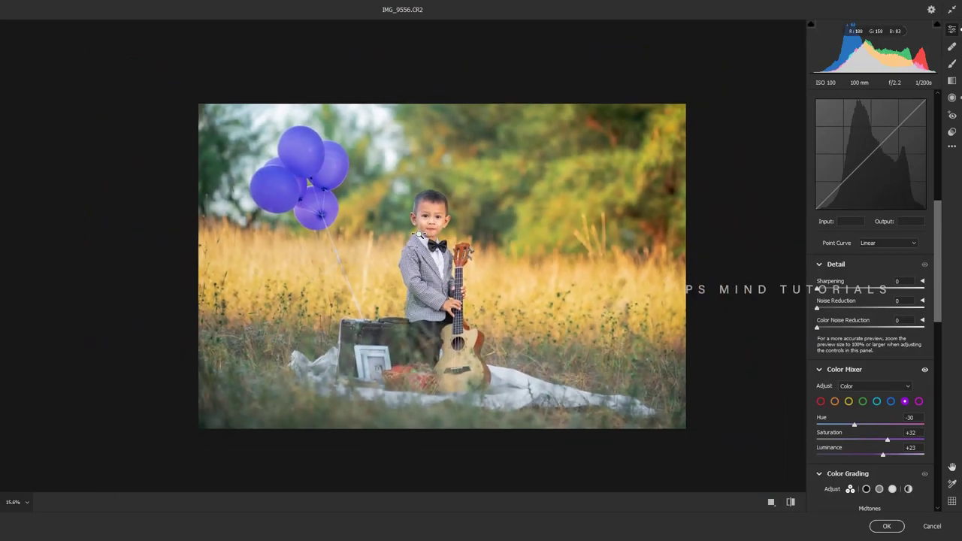
pyautogui.scroll(1, 419, 235)
pyautogui.scroll(2, 459, 226)
pyautogui.scroll(-2, 478, 212)
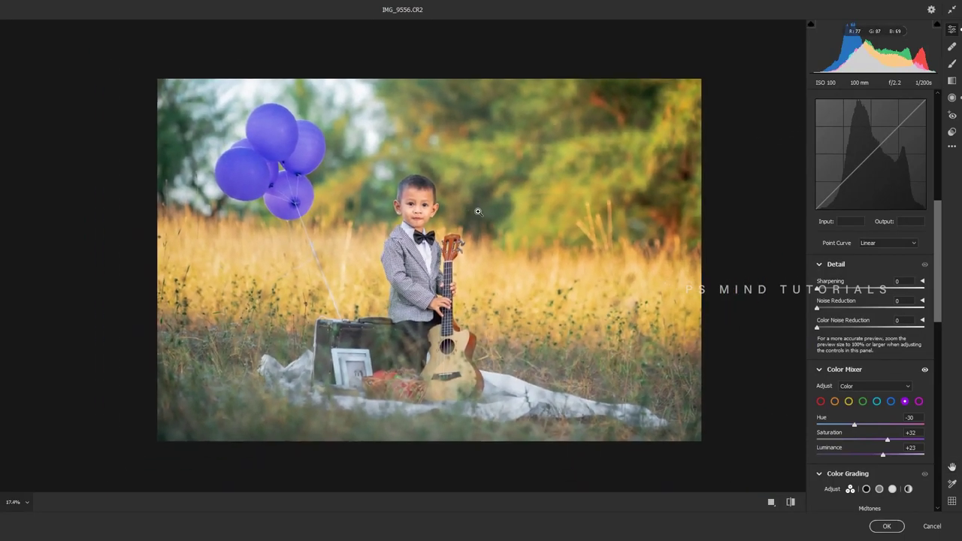
pyautogui.scroll(1, 477, 212)
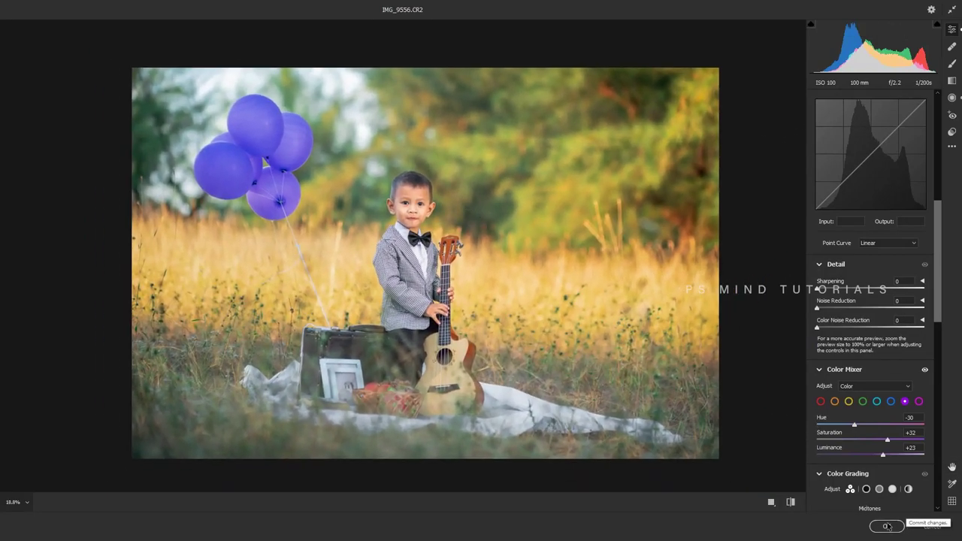
# Set greens to Hue +33, Saturation -27, Luminance +19 and apply the Camera Raw grade.
pyautogui.click(862, 402)
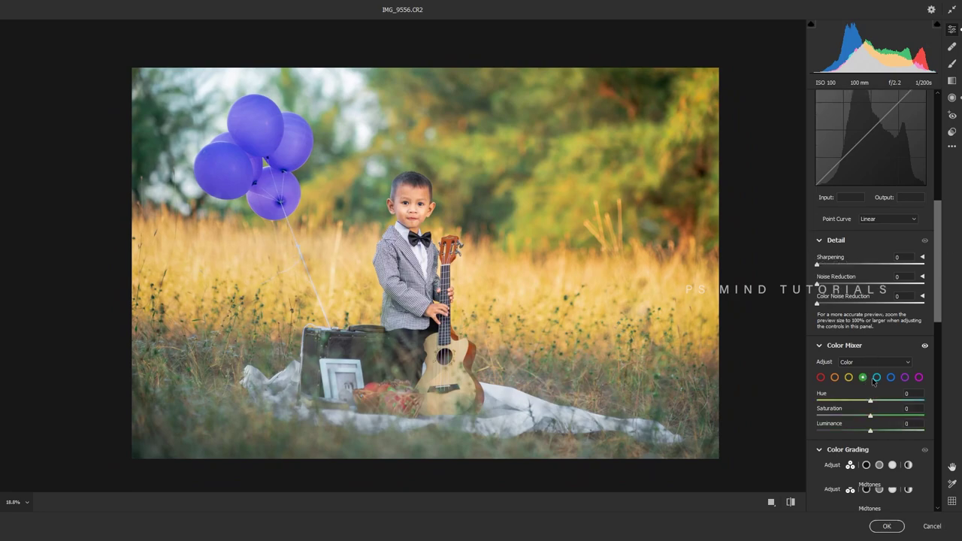
pyautogui.scroll(-4, 864, 390)
pyautogui.moveTo(846, 344)
pyautogui.mouseDown()
pyautogui.moveTo(857, 339)
pyautogui.moveTo(885, 361)
pyautogui.mouseUp()
pyautogui.click(895, 329)
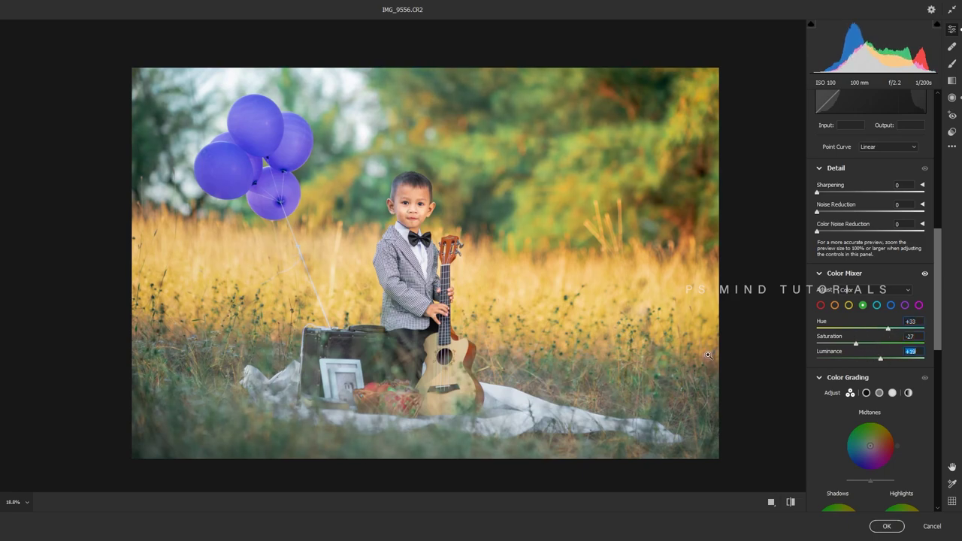
pyautogui.press('j')
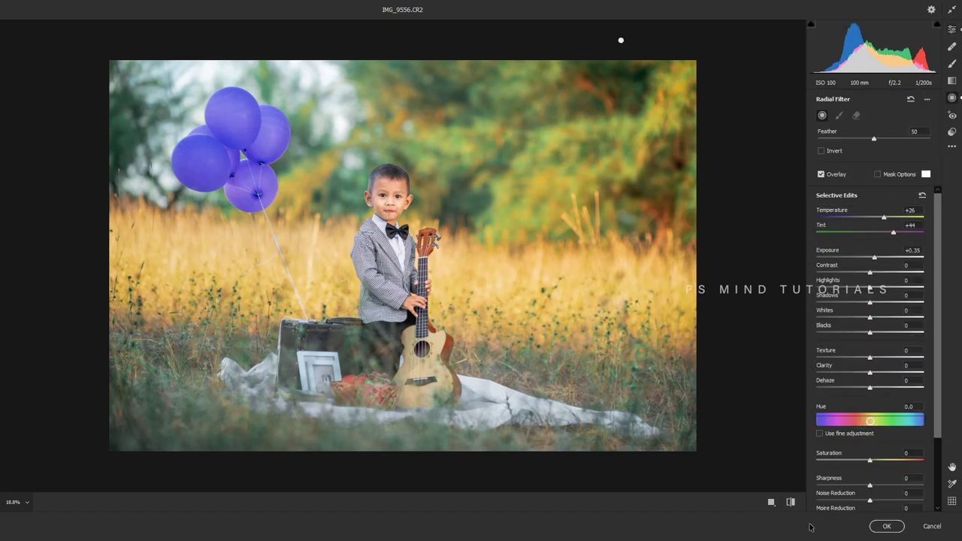
pyautogui.click(887, 526)
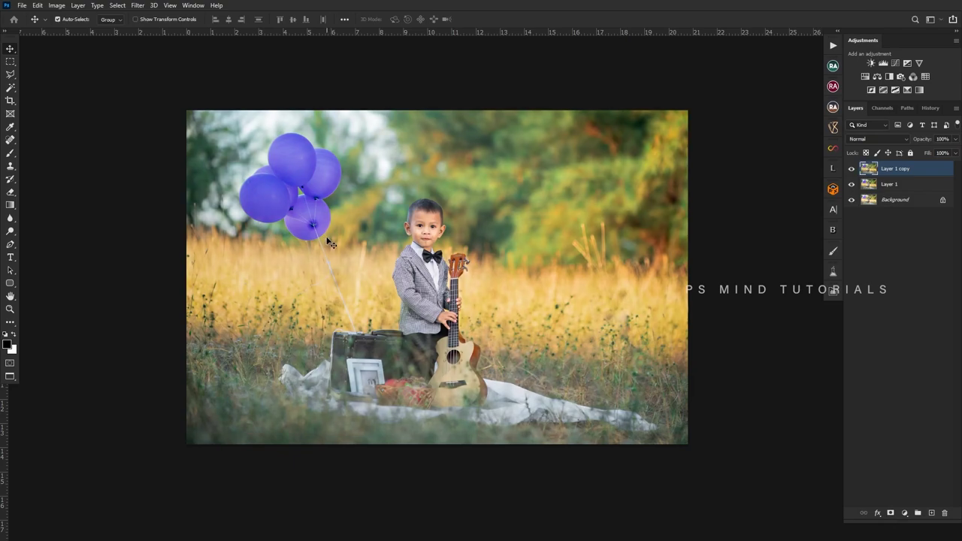
# Delete Layer 1 copy and toggle Layer 1 to compare before and after.
pyautogui.scroll(-2, 323, 240)
pyautogui.scroll(3, 410, 263)
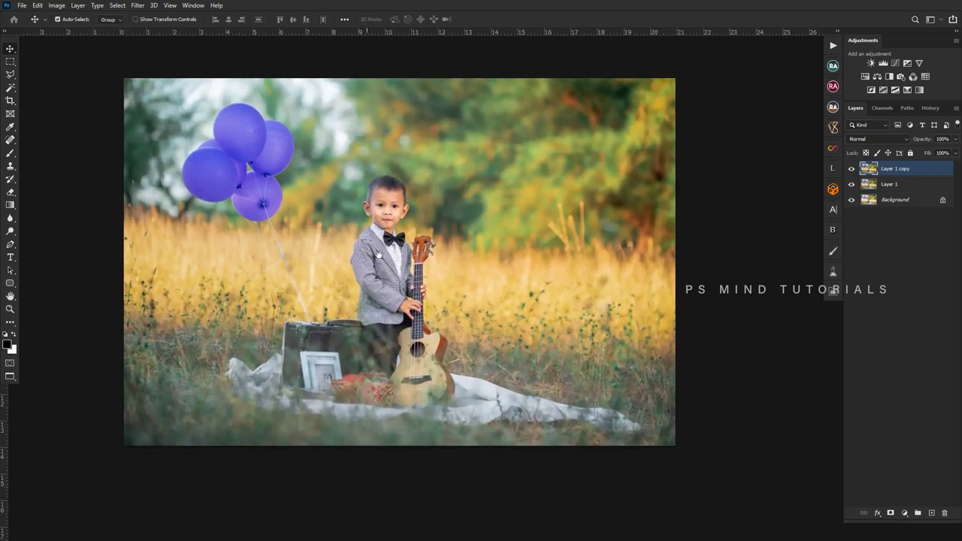
pyautogui.scroll(-2, 422, 289)
pyautogui.scroll(2, 434, 282)
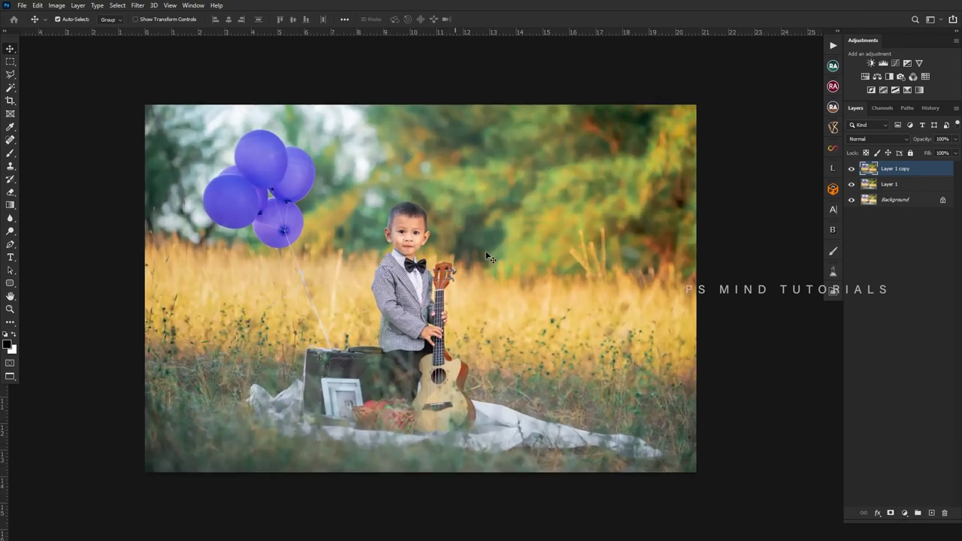
pyautogui.press('Delete')
pyautogui.click(852, 170)
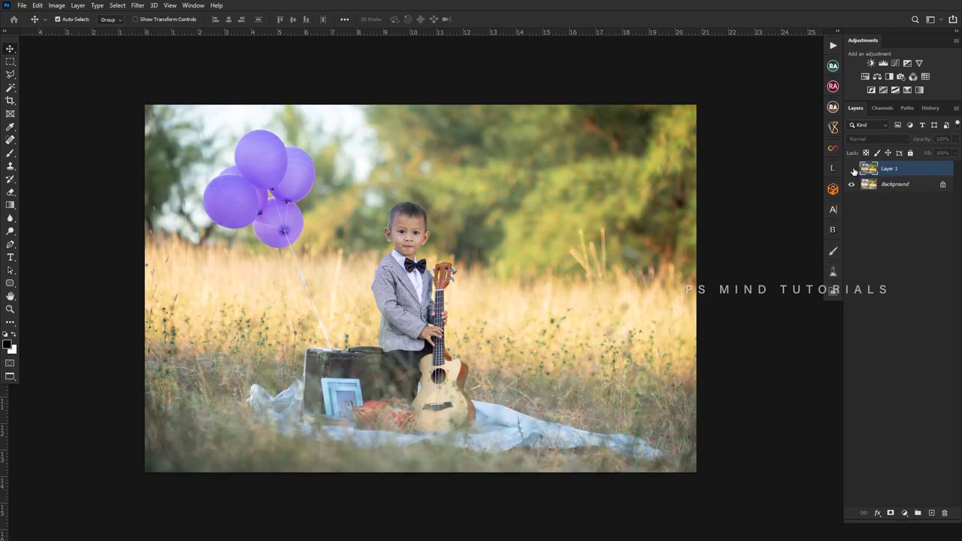
pyautogui.click(851, 170)
# Adjust the canvas view and open the Retouch Pro panel.
pyautogui.press('z')
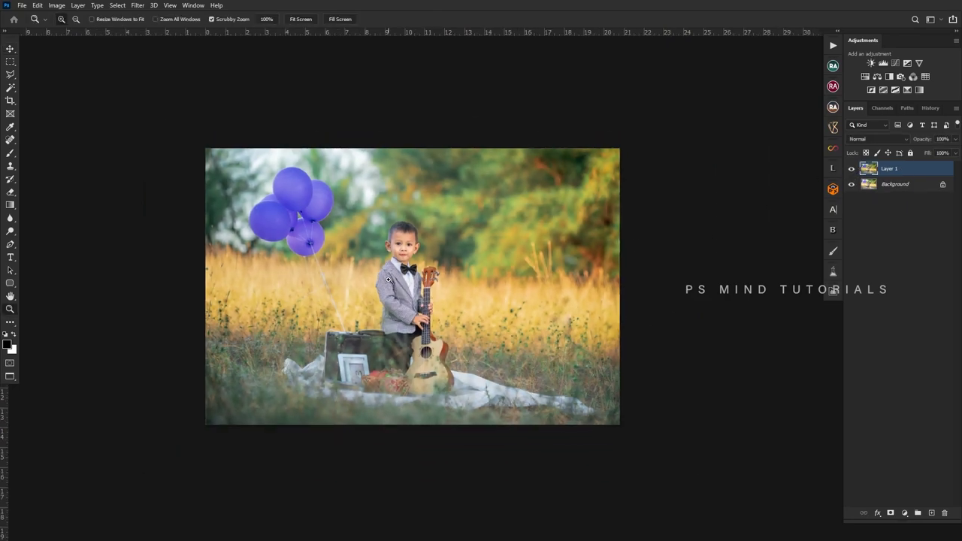
pyautogui.scroll(-2, 420, 238)
pyautogui.scroll(4, 420, 237)
pyautogui.scroll(2, 420, 237)
pyautogui.scroll(-2, 382, 183)
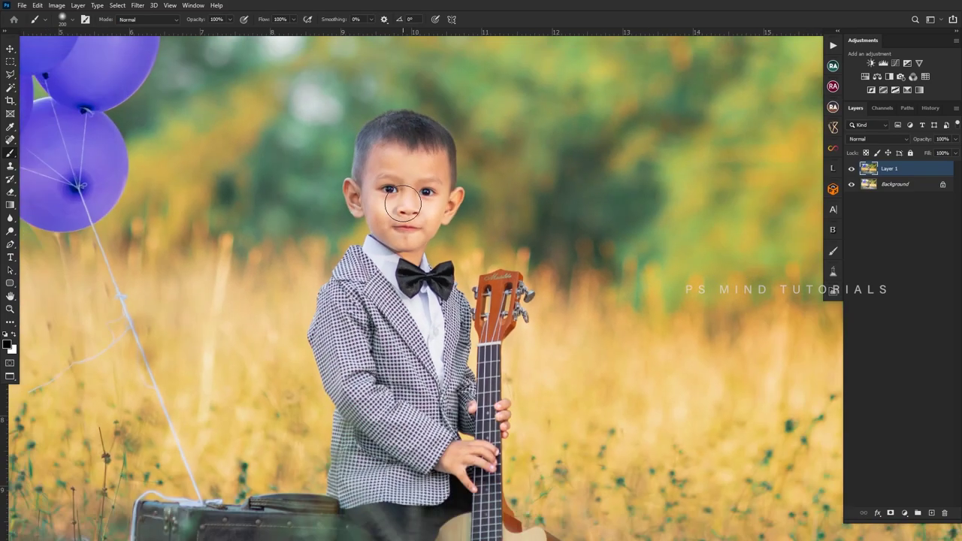
pyautogui.scroll(-3, 522, 231)
pyautogui.press('b')
pyautogui.scroll(-1, 491, 222)
pyautogui.scroll(1, 438, 244)
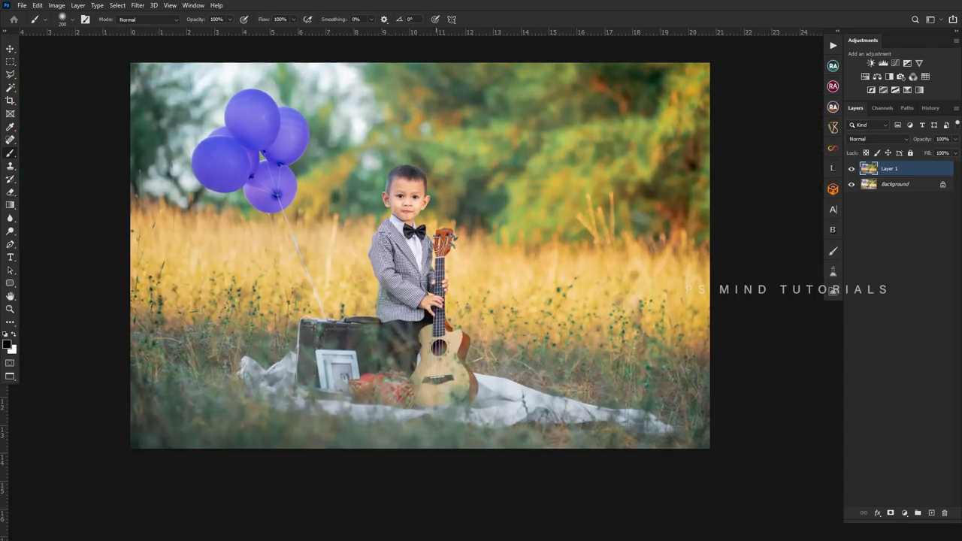
pyautogui.moveTo(455, 211); pyautogui.dragTo(460, 228)
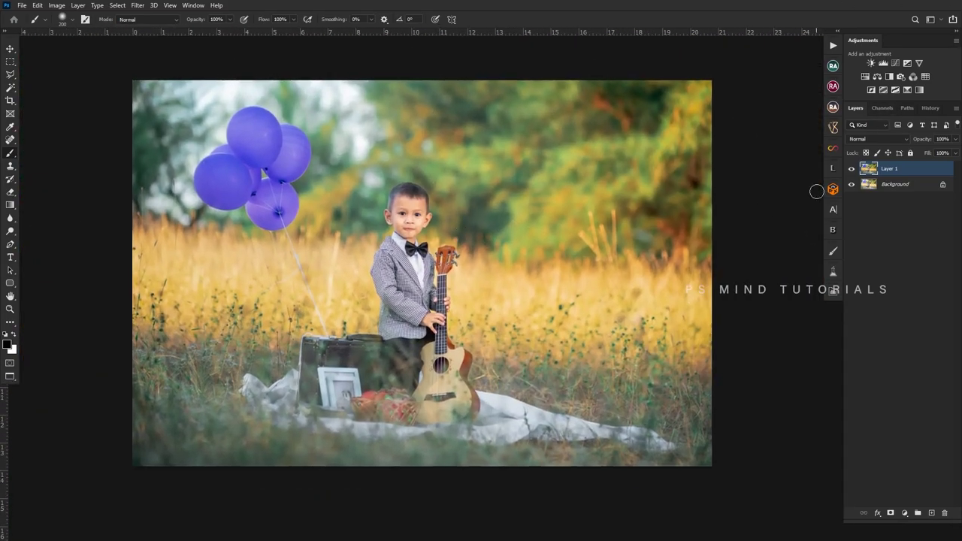
pyautogui.click(831, 296)
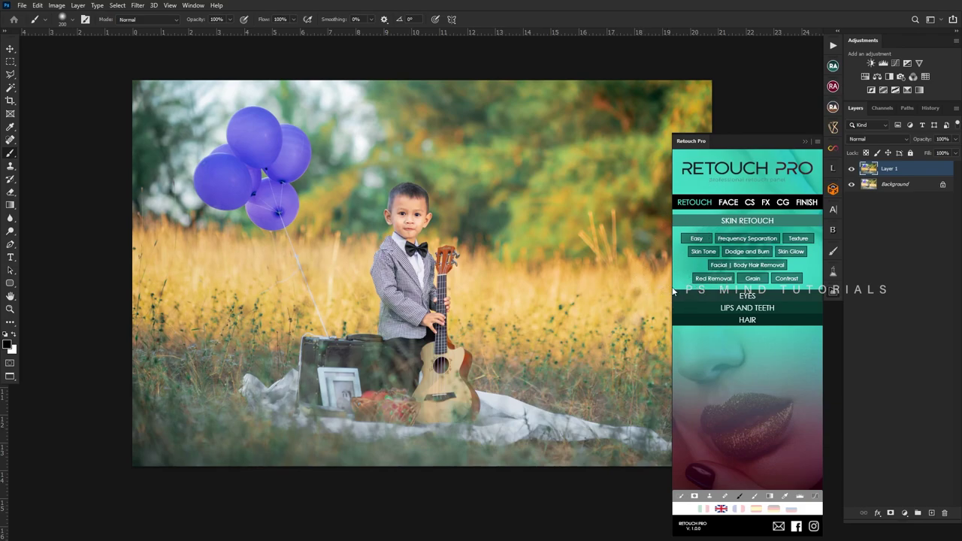
# Browse Retouch Pro's FACE, CS and FINISH tabs, then expand the FX overlays list.
pyautogui.click(765, 203)
pyautogui.click(728, 202)
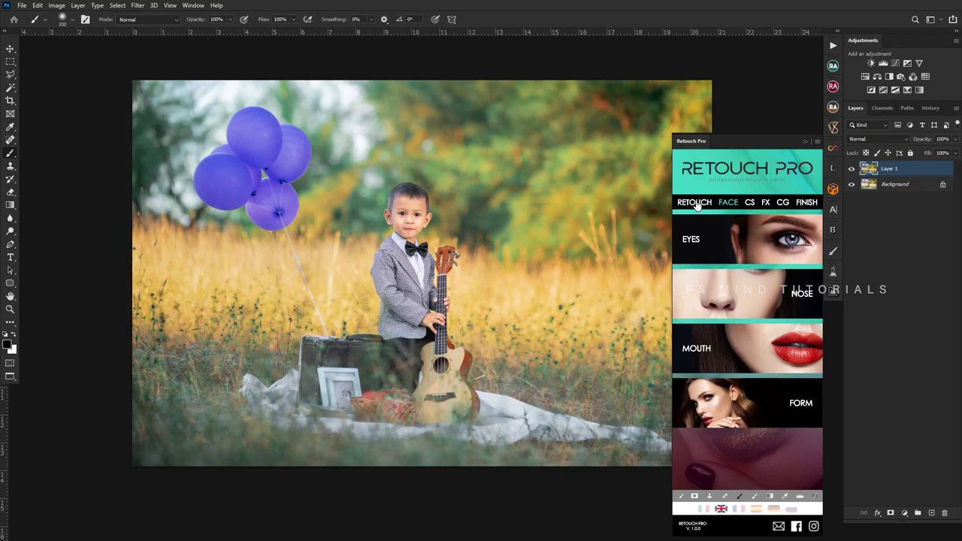
pyautogui.click(749, 203)
pyautogui.click(784, 203)
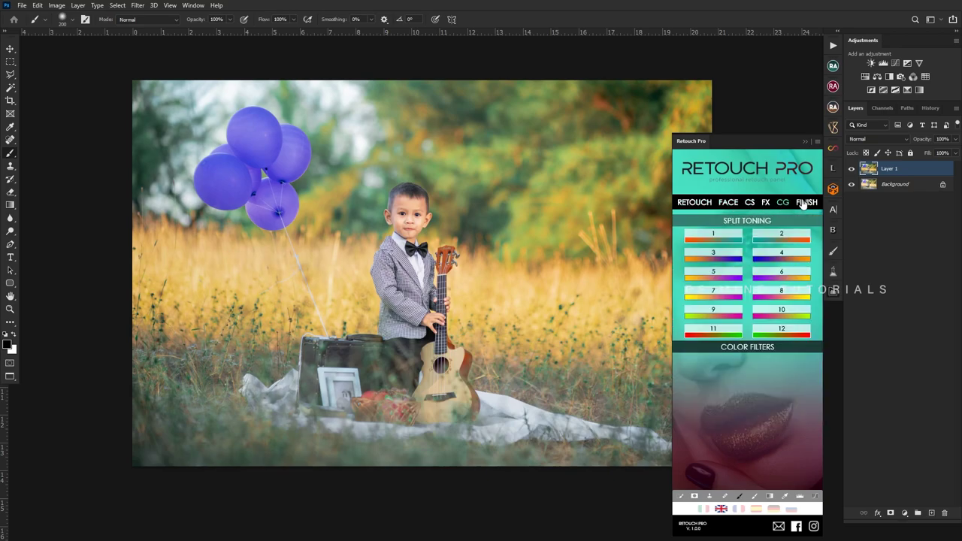
pyautogui.click(802, 203)
pyautogui.click(748, 203)
pyautogui.click(767, 202)
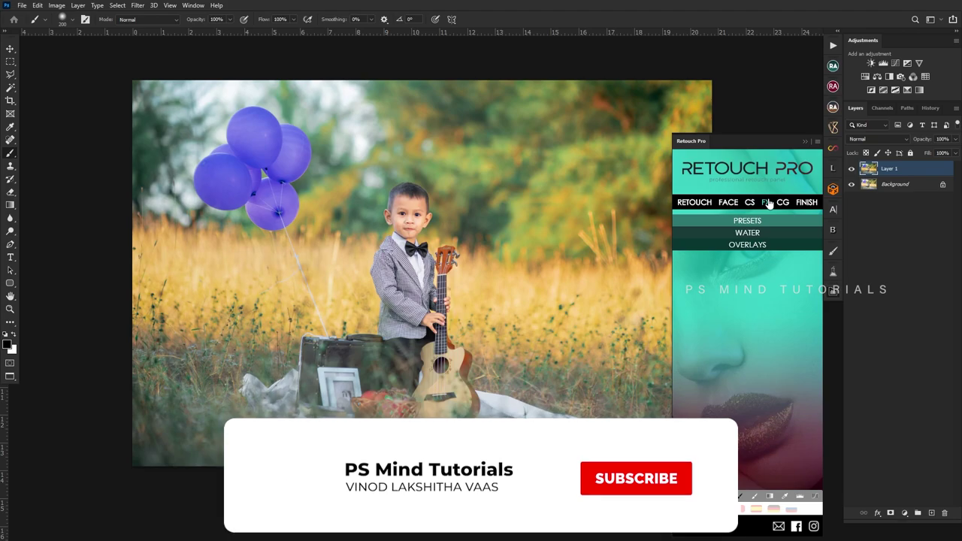
pyautogui.click(747, 245)
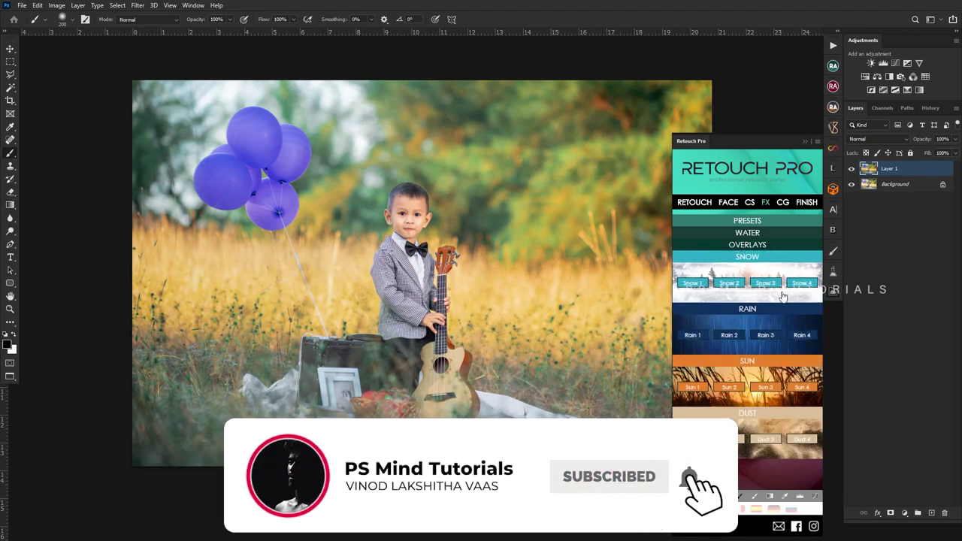
# Add the Sun 2 overlay and move it to the photo's top-right corner.
pyautogui.click(728, 389)
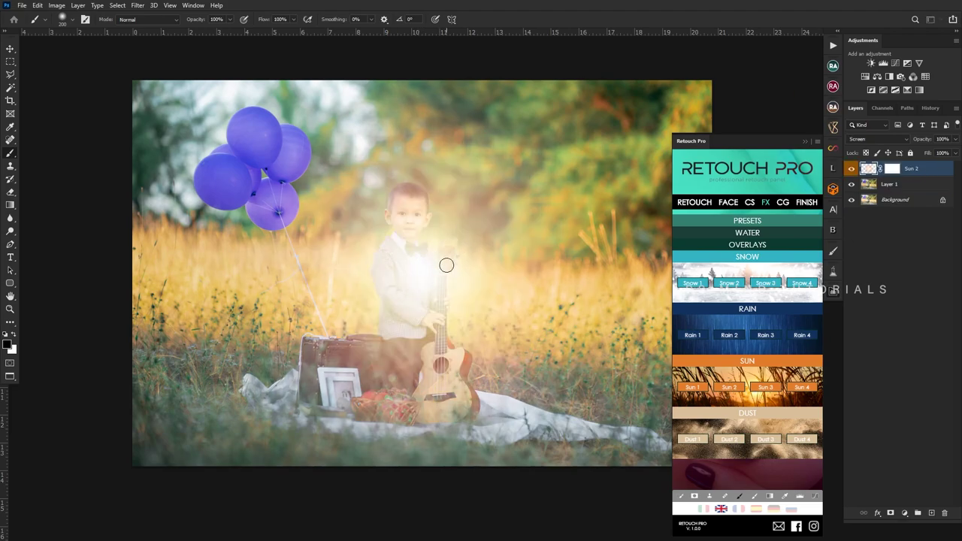
pyautogui.press('v')
pyautogui.moveTo(447, 266); pyautogui.dragTo(692, 91)
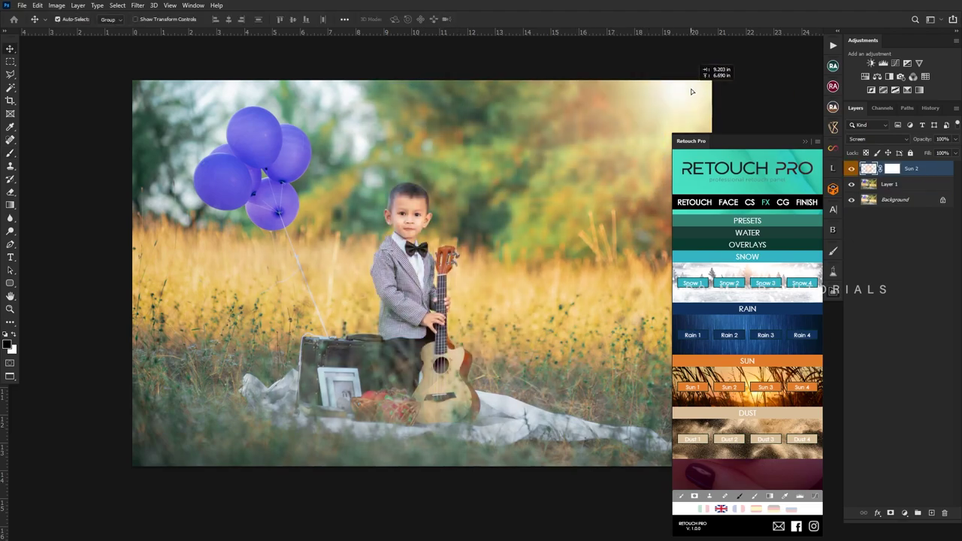
pyautogui.moveTo(692, 91)
pyautogui.mouseDown()
pyautogui.moveTo(233, 87)
pyautogui.moveTo(388, 57)
pyautogui.moveTo(405, 76)
pyautogui.moveTo(670, 66)
pyautogui.mouseUp()
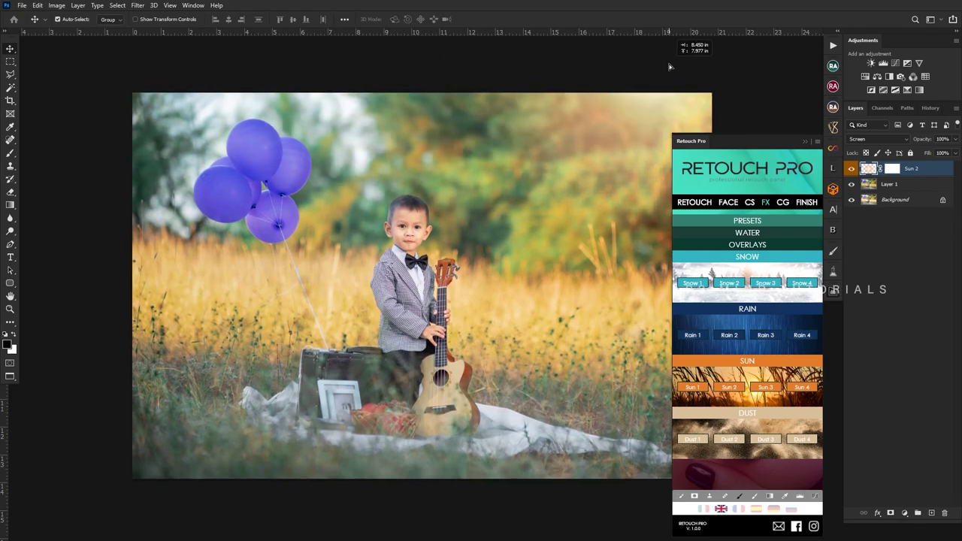
pyautogui.press('z')
pyautogui.moveTo(345, 262); pyautogui.dragTo(421, 283)
# Stretch the Sun 2 layer taller, rotate it about 56 degrees, and commit the transform.
pyautogui.hotkey('ctrl', 't')
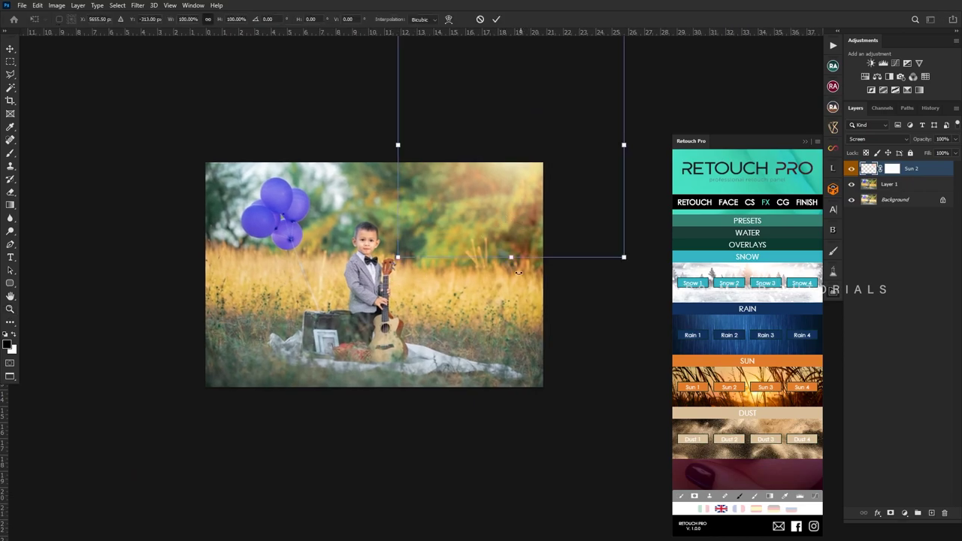
pyautogui.moveTo(513, 260); pyautogui.dragTo(511, 314)
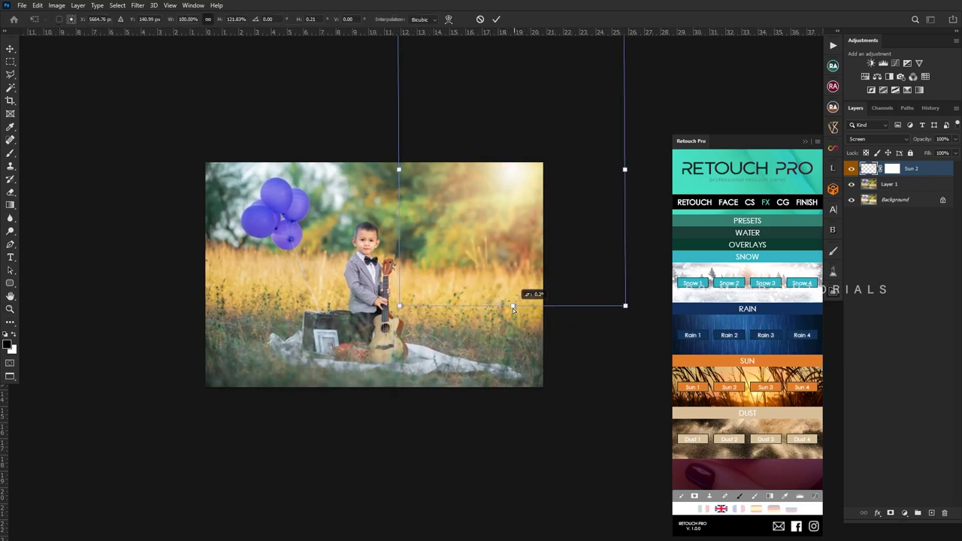
pyautogui.moveTo(510, 323); pyautogui.dragTo(498, 196)
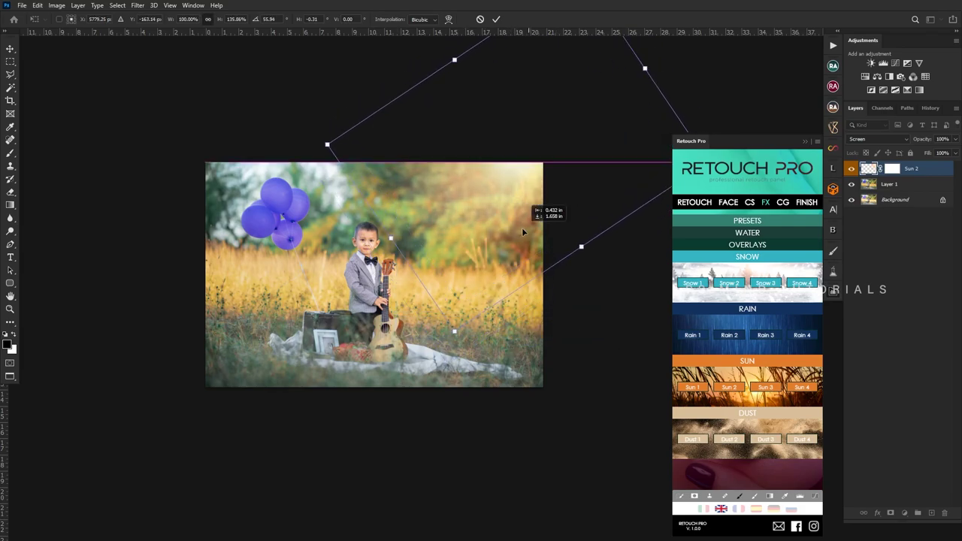
pyautogui.moveTo(498, 196)
pyautogui.mouseDown()
pyautogui.moveTo(368, 212)
pyautogui.moveTo(359, 195)
pyautogui.moveTo(486, 173)
pyautogui.moveTo(473, 188)
pyautogui.moveTo(505, 196)
pyautogui.mouseUp()
pyautogui.hotkey('ctrl', '+')
pyautogui.press('Return')
pyautogui.press('z')
pyautogui.click(380, 267)
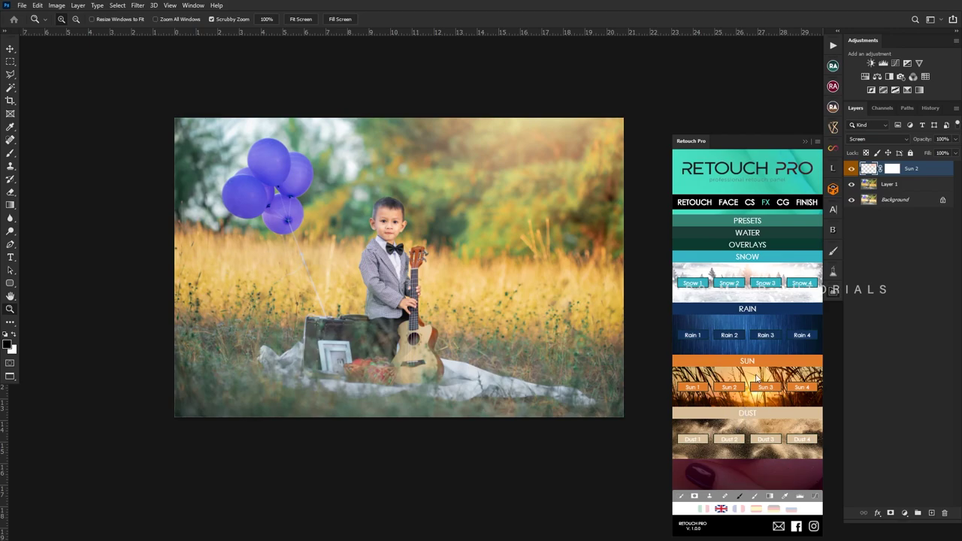
# Merge the Sun 2 layer with the graded Layer 1 into Sun 2 copy.
pyautogui.click(755, 222)
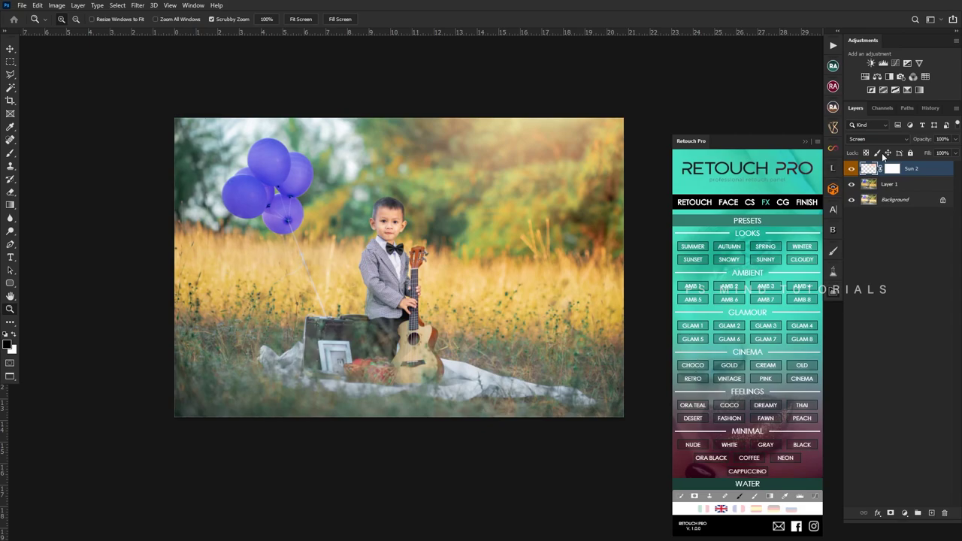
pyautogui.keyDown('shift'); pyautogui.click(887, 186); pyautogui.keyUp('shift')
pyautogui.hotkey('ctrl', 'e')
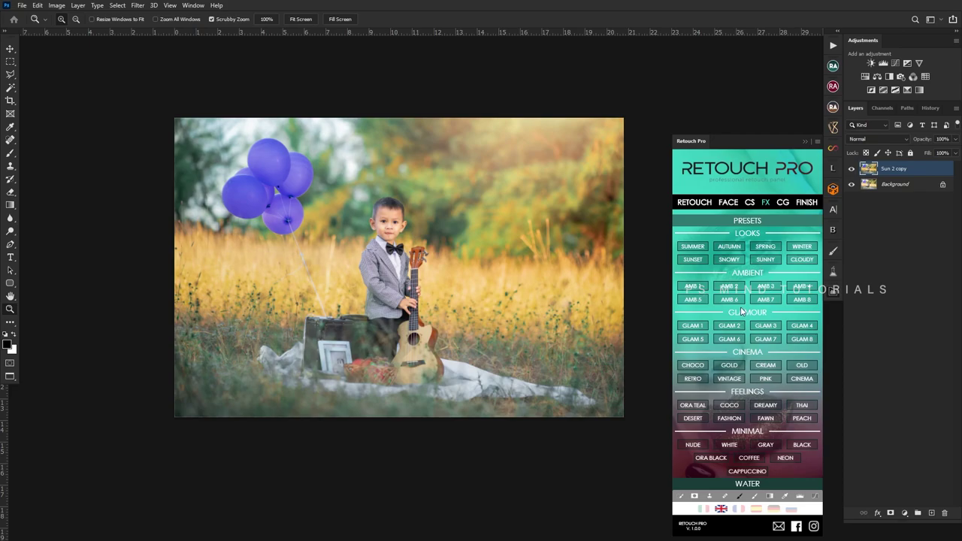
# Try the RETRO look preset, then undo it.
pyautogui.click(694, 379)
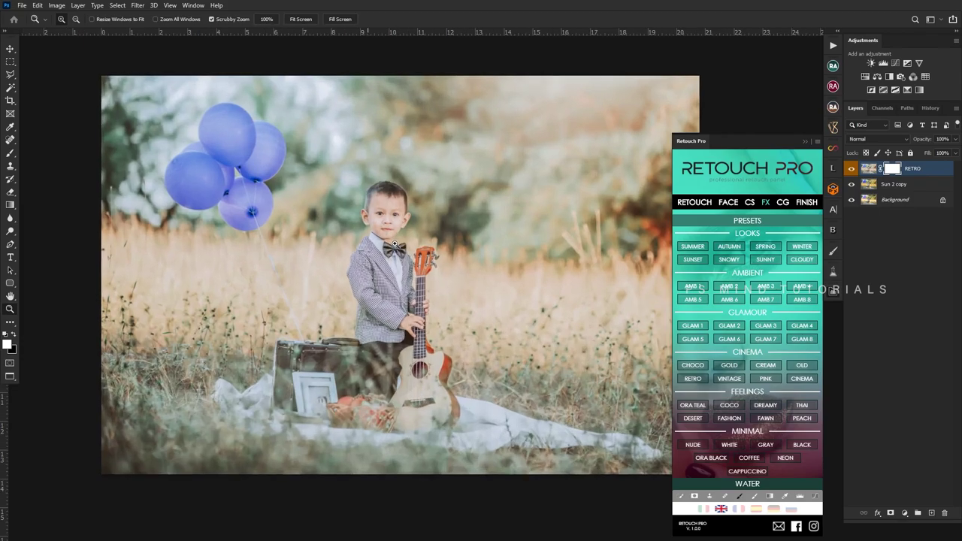
pyautogui.moveTo(398, 247); pyautogui.dragTo(395, 249)
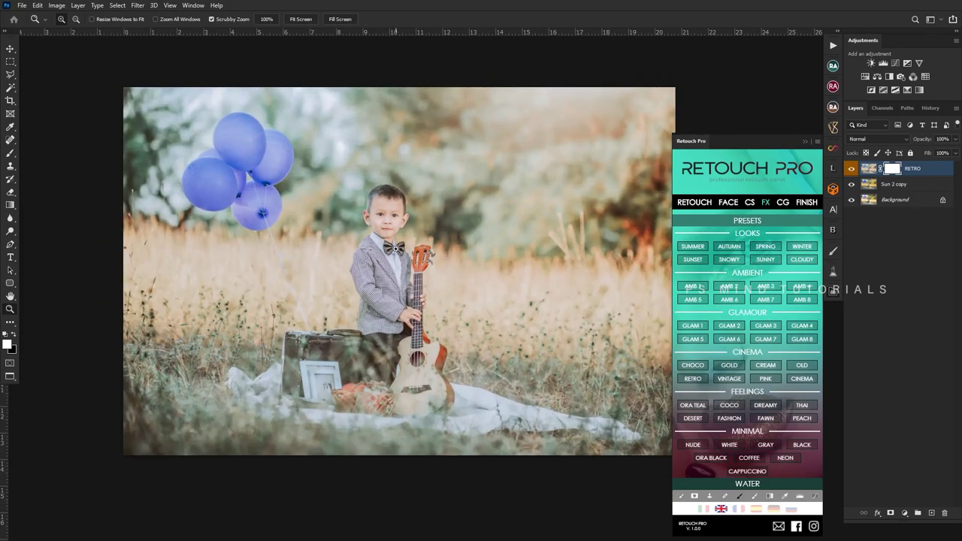
pyautogui.hotkey('ctrl', 'z')
pyautogui.hotkey('ctrl', 'z')
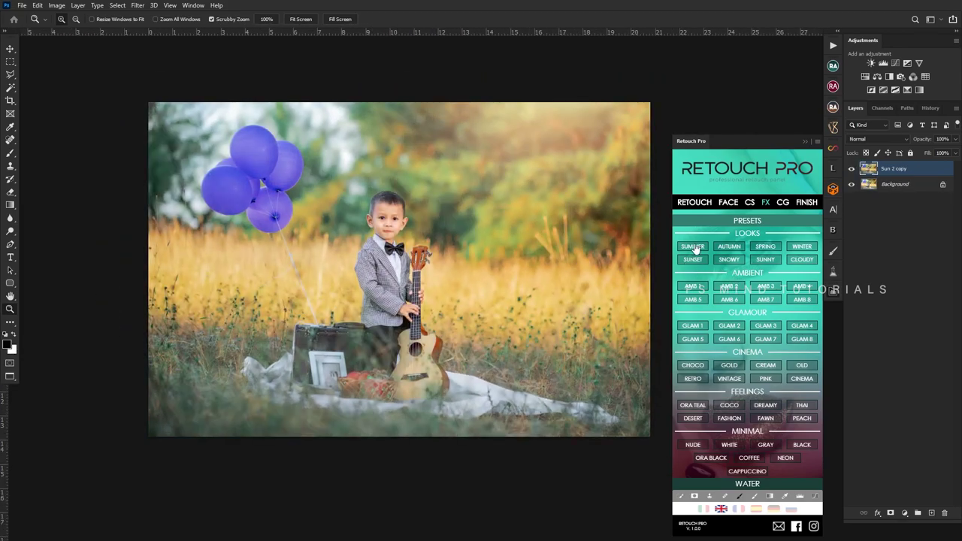
# Apply the SUMMER look at 30% opacity and merge it with Sun 2 copy.
pyautogui.click(694, 248)
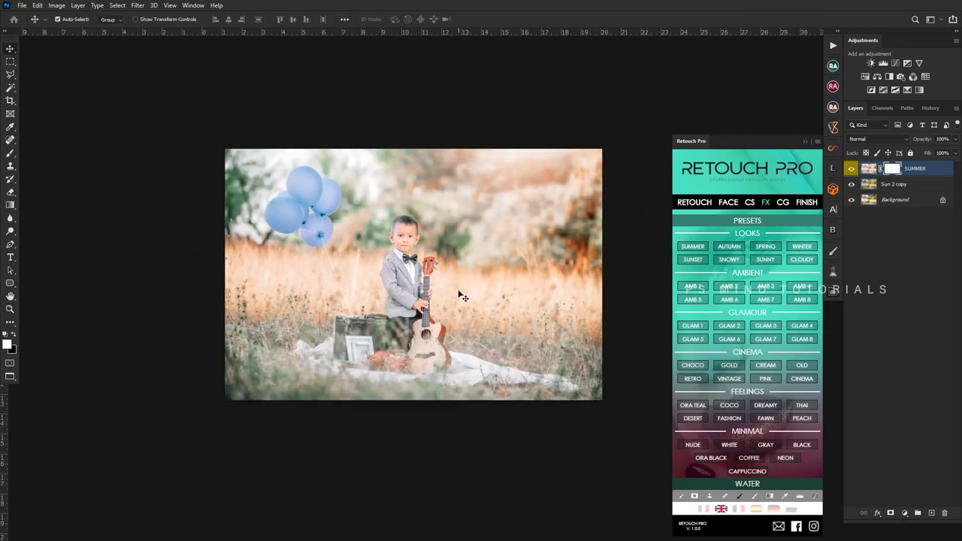
pyautogui.press('3')
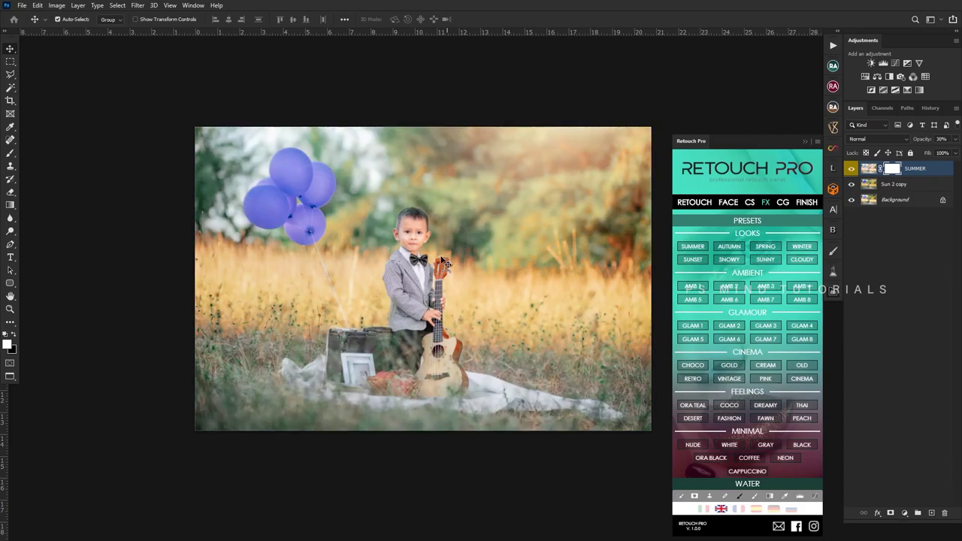
pyautogui.scroll(1, 444, 244)
pyautogui.keyDown('shift'); pyautogui.click(890, 185); pyautogui.keyUp('shift')
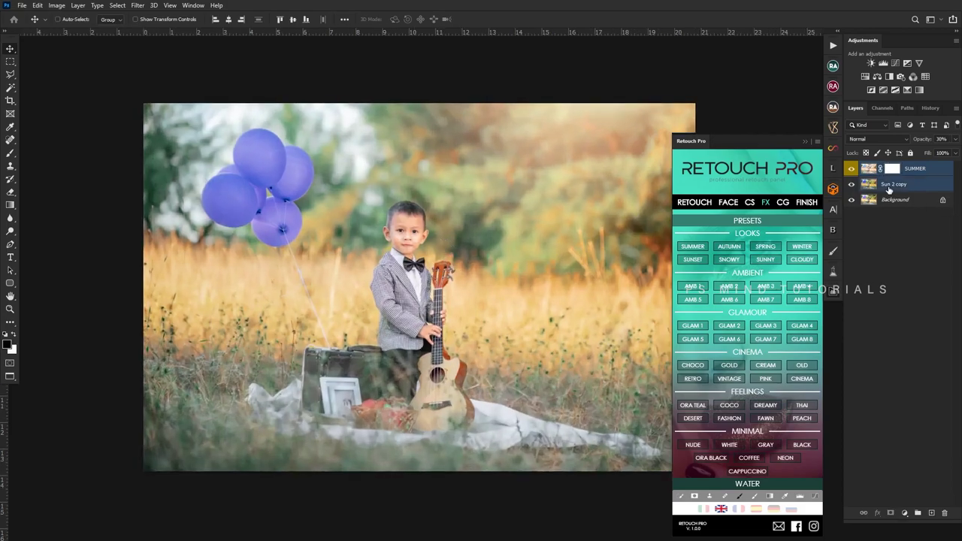
pyautogui.hotkey('ctrl', 'e')
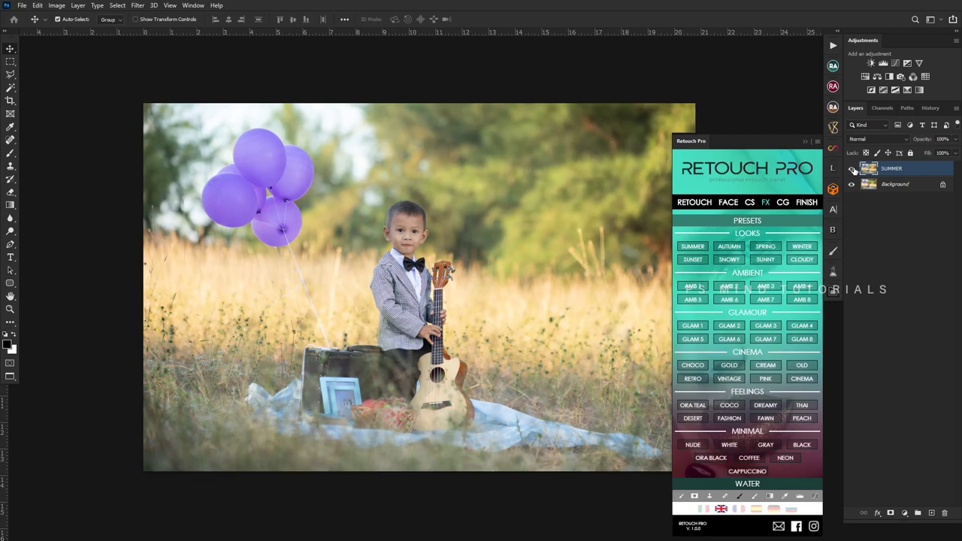
# Try the CINEMA look, discard it, and duplicate the SUMMER layer.
pyautogui.scroll(-1, 424, 289)
pyautogui.scroll(1, 423, 289)
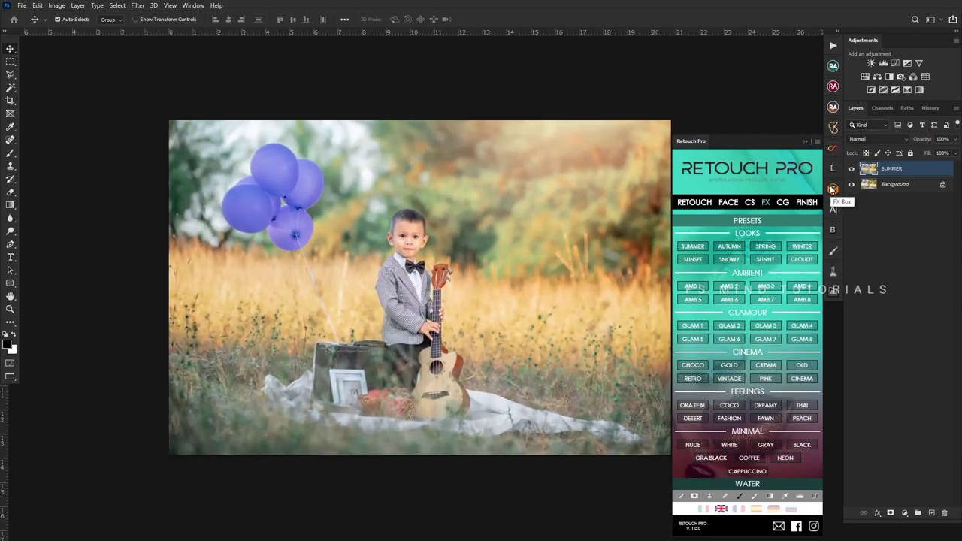
pyautogui.click(800, 380)
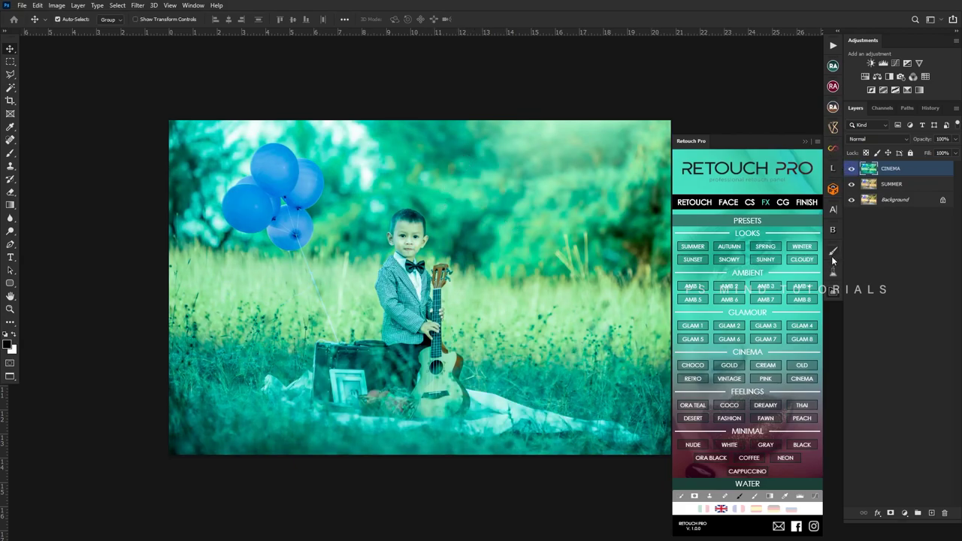
pyautogui.click(831, 290)
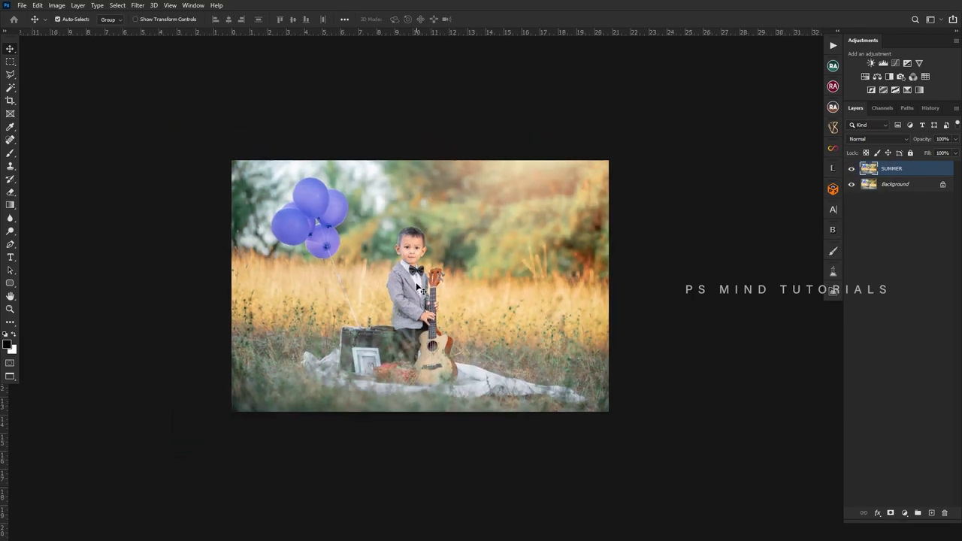
pyautogui.hotkey('ctrl', 'j')
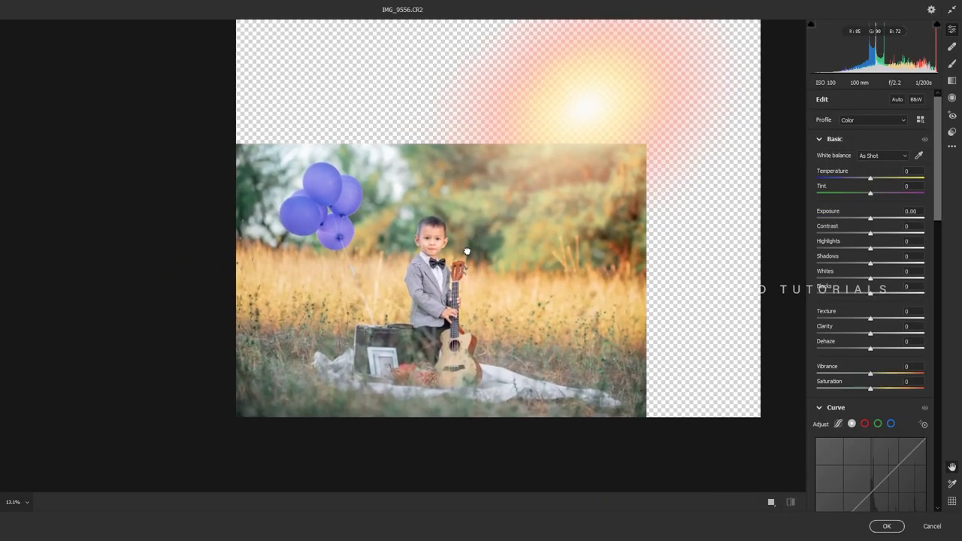
# Lower the SUMMER copy layer's Camera Raw exposure to -0.30 and apply it.
pyautogui.moveTo(875, 218); pyautogui.dragTo(872, 219)
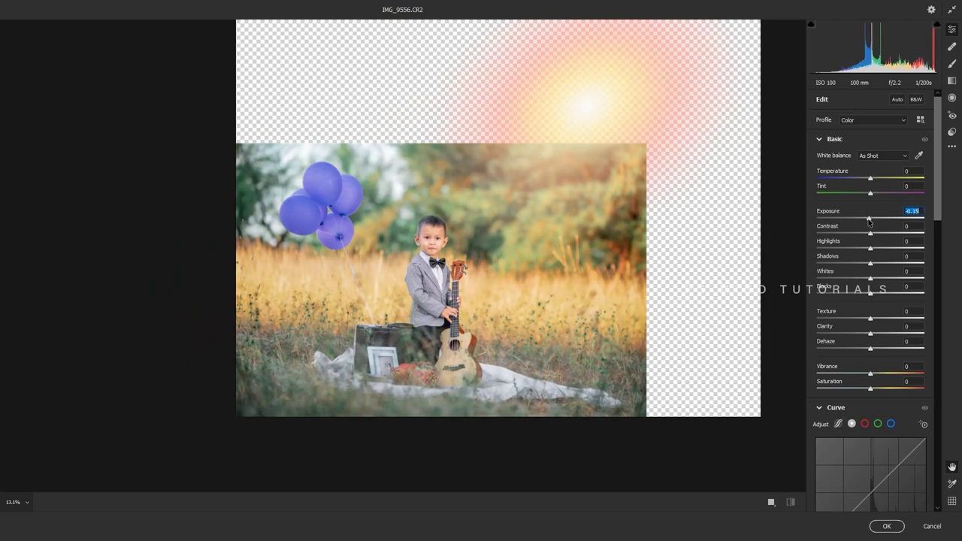
pyautogui.scroll(-1, 871, 481)
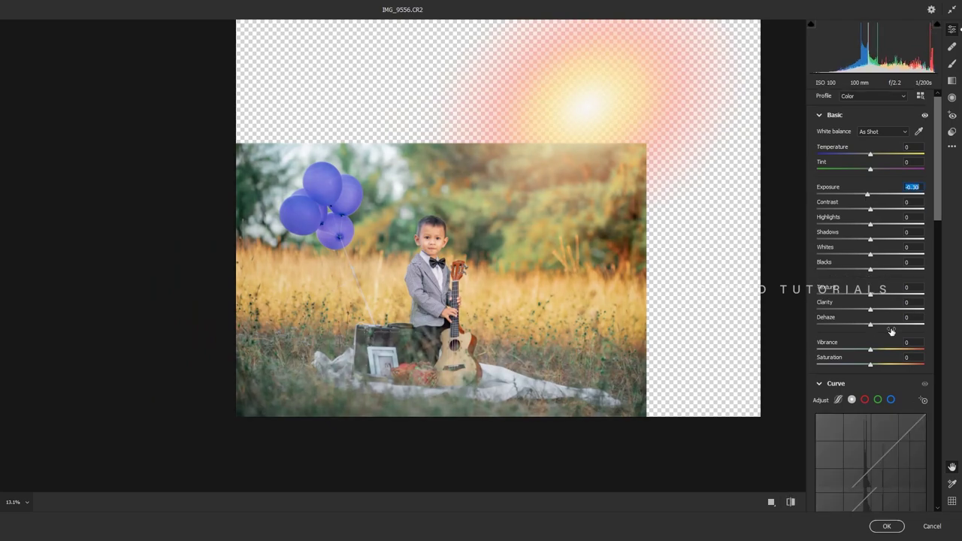
pyautogui.scroll(-4, 871, 481)
pyautogui.click(887, 526)
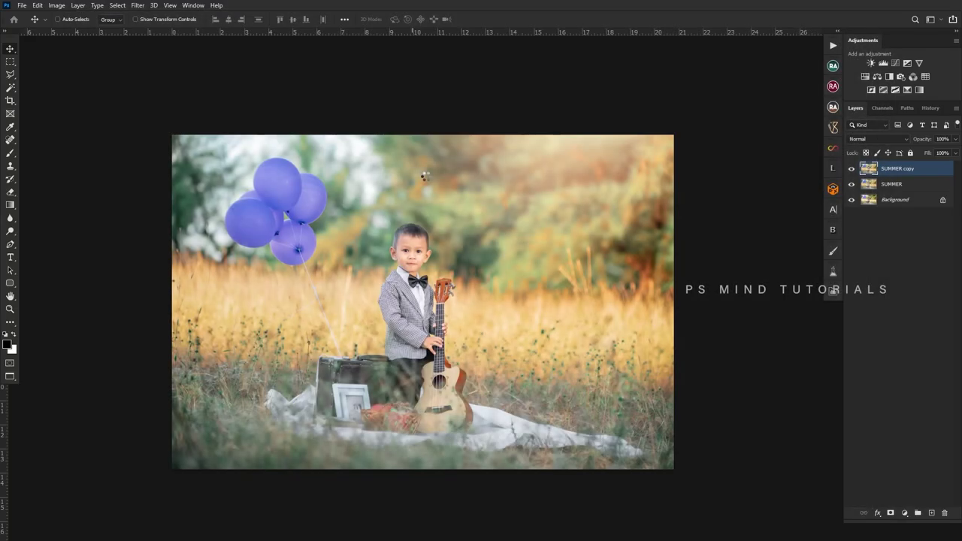
# Merge SUMMER copy down, duplicate SUMMER, and erase parts with a soft round brush at size 900.
pyautogui.hotkey('ctrl', 'e')
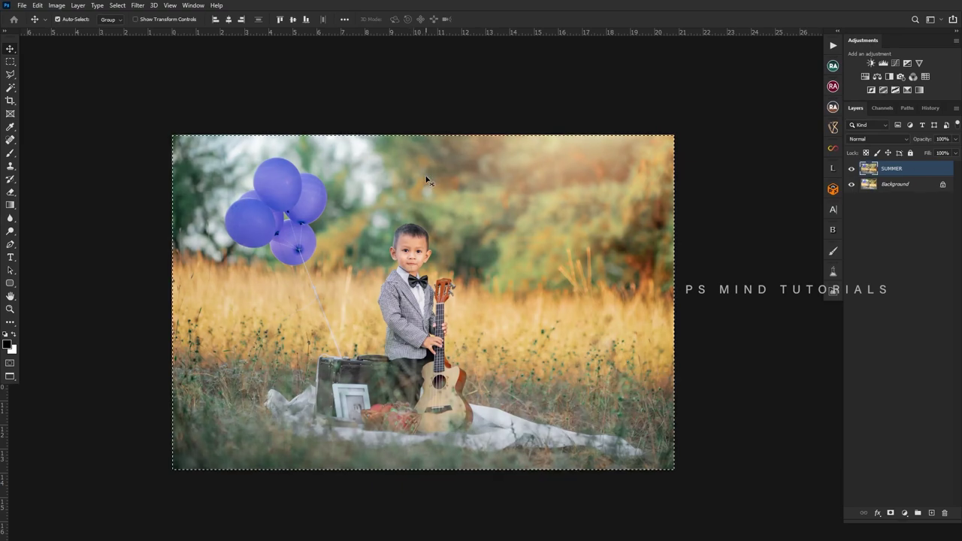
pyautogui.hotkey('ctrl', 'j')
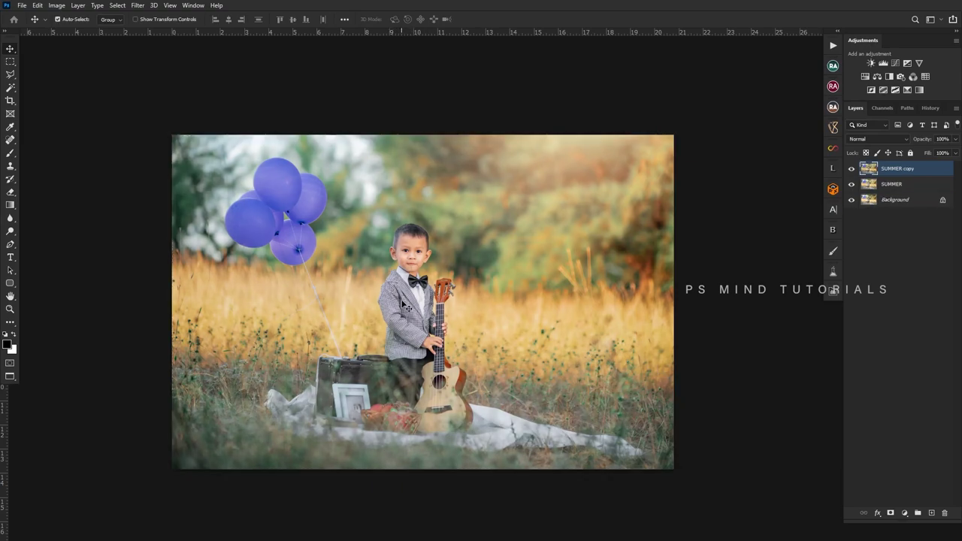
pyautogui.press('e')
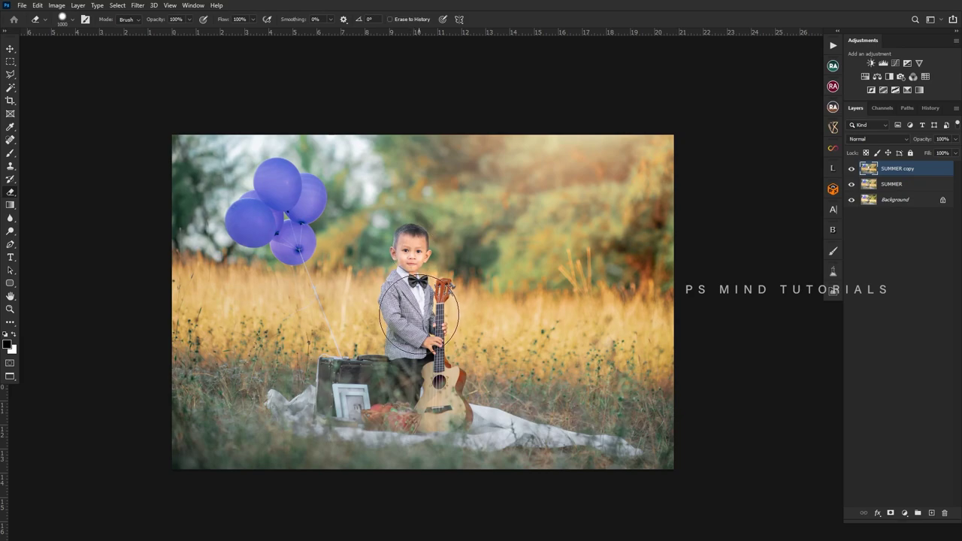
pyautogui.rightClick(415, 308)
pyautogui.click(527, 369)
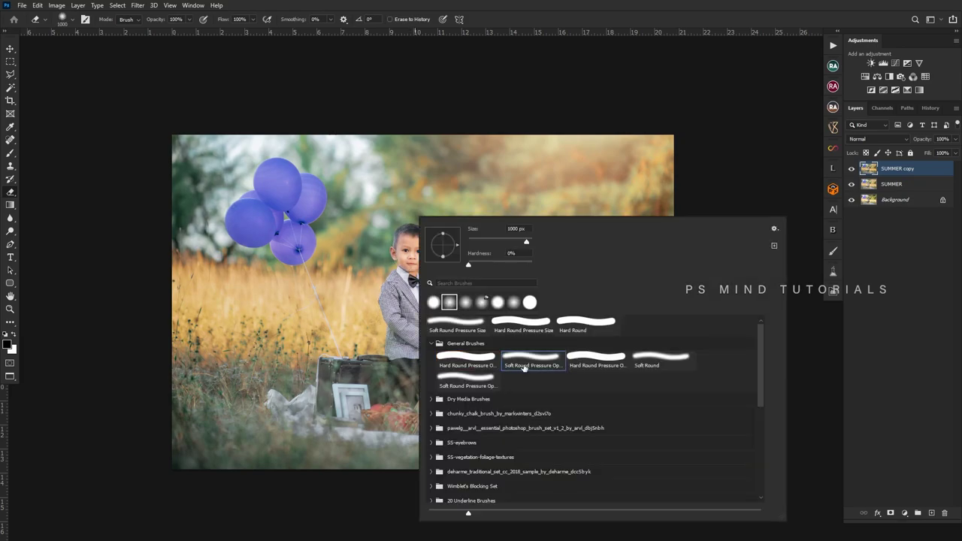
pyautogui.click(376, 334)
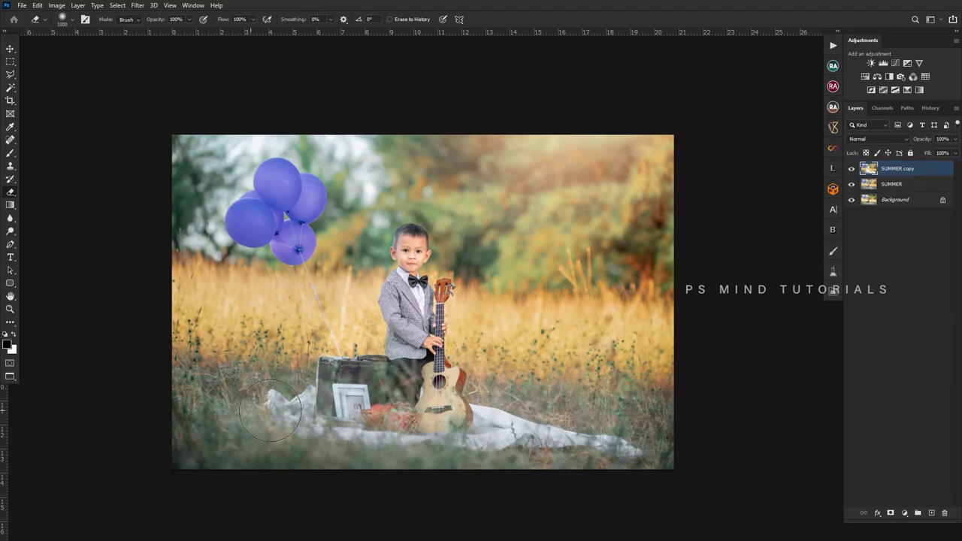
pyautogui.press('[')
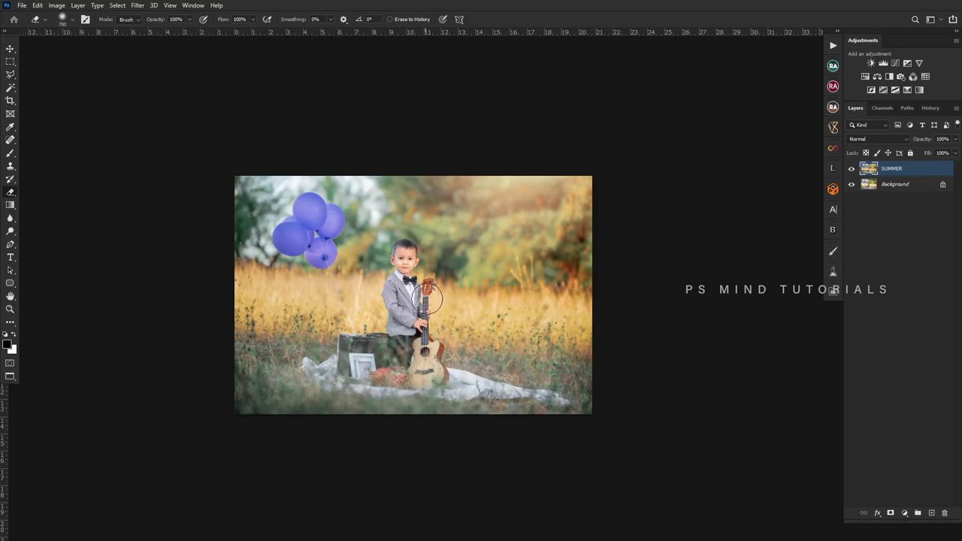
pyautogui.scroll(2, 428, 300)
# Merge SUMMER with a new layer into Layer 1, compare before/after, and duplicate Layer 1.
pyautogui.hotkey('ctrl', 'shift', 'alt', 'n')
pyautogui.keyDown('shift'); pyautogui.click(891, 184); pyautogui.keyUp('shift')
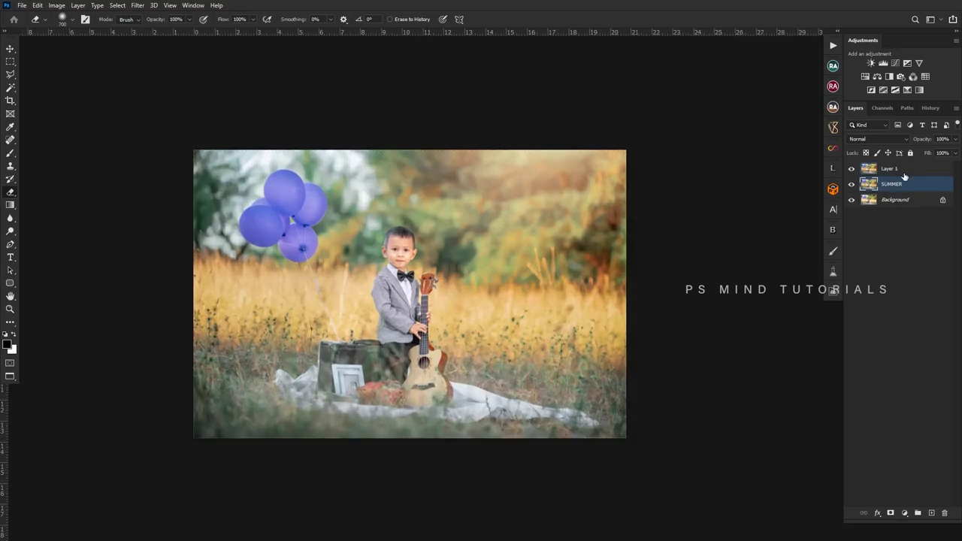
pyautogui.hotkey('ctrl', 'e')
pyautogui.click(851, 169)
pyautogui.click(852, 169)
pyautogui.click(851, 169)
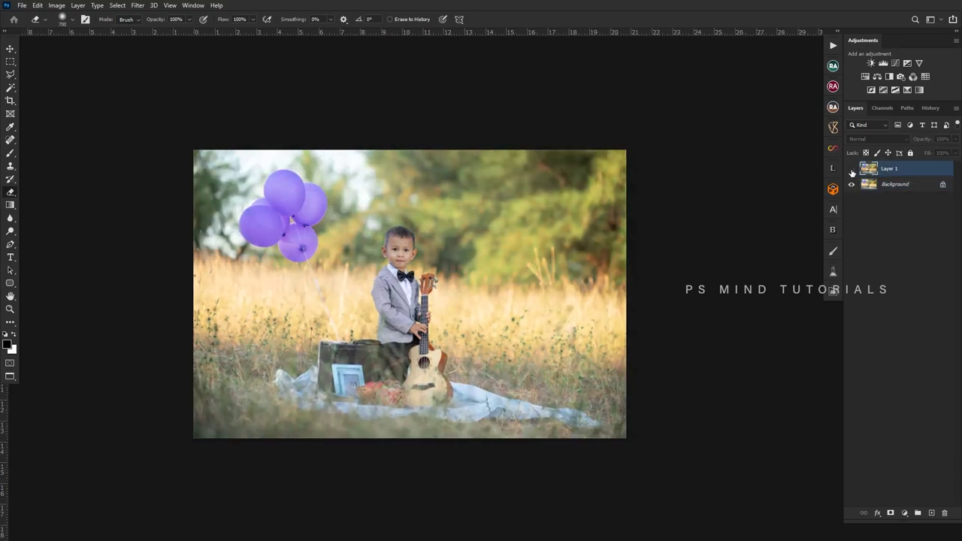
pyautogui.click(852, 169)
pyautogui.scroll(2, 432, 255)
pyautogui.hotkey('ctrl', 'j')
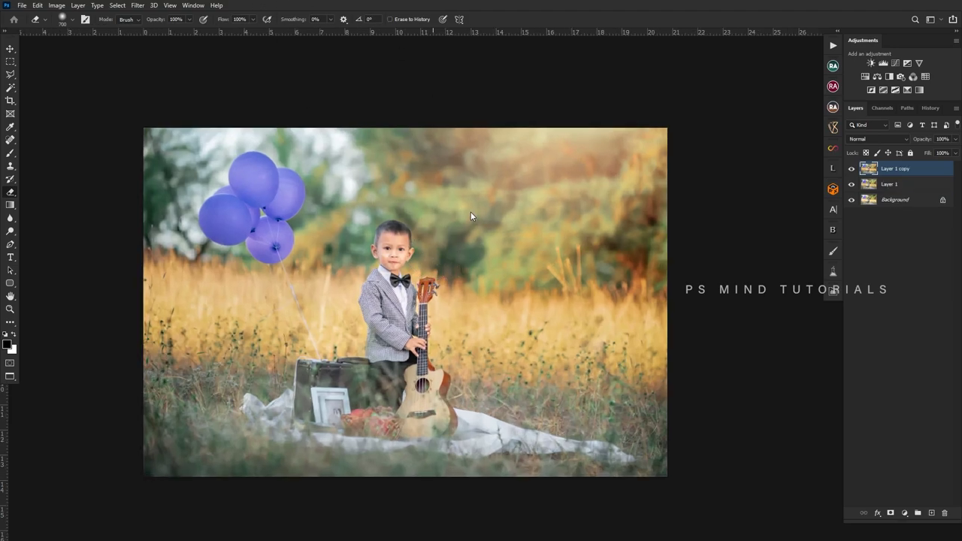
# In Camera Raw Color Grading, warm midtones (Hue 11, Saturation 11) and shadows, and cool highlights toward blue.
pyautogui.hotkey('ctrl', 'shift', 'a')
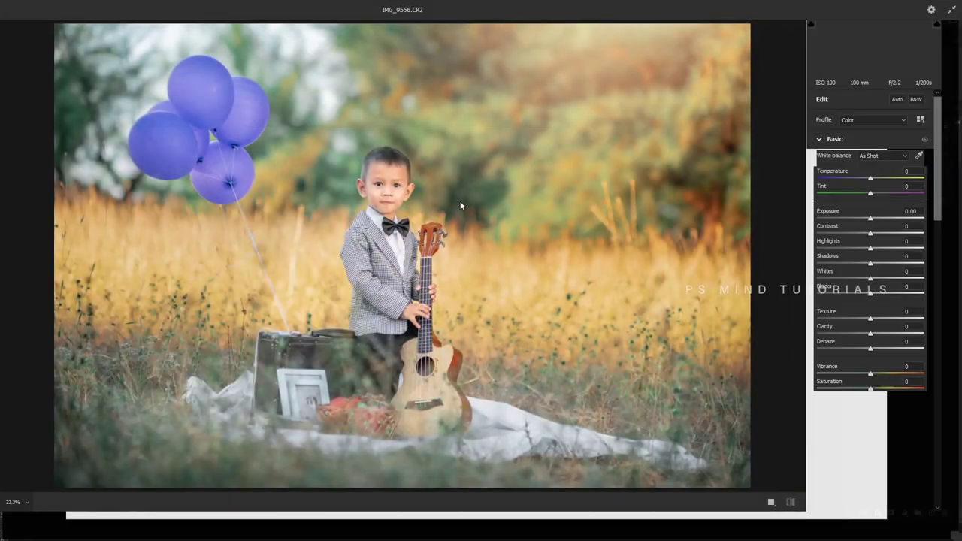
pyautogui.moveTo(937, 163); pyautogui.dragTo(937, 363)
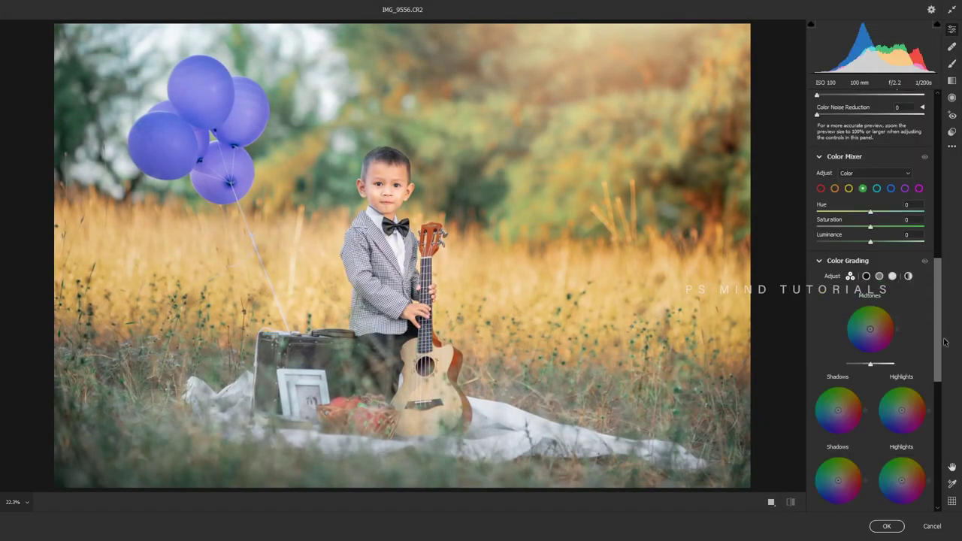
pyautogui.moveTo(869, 204); pyautogui.dragTo(872, 203)
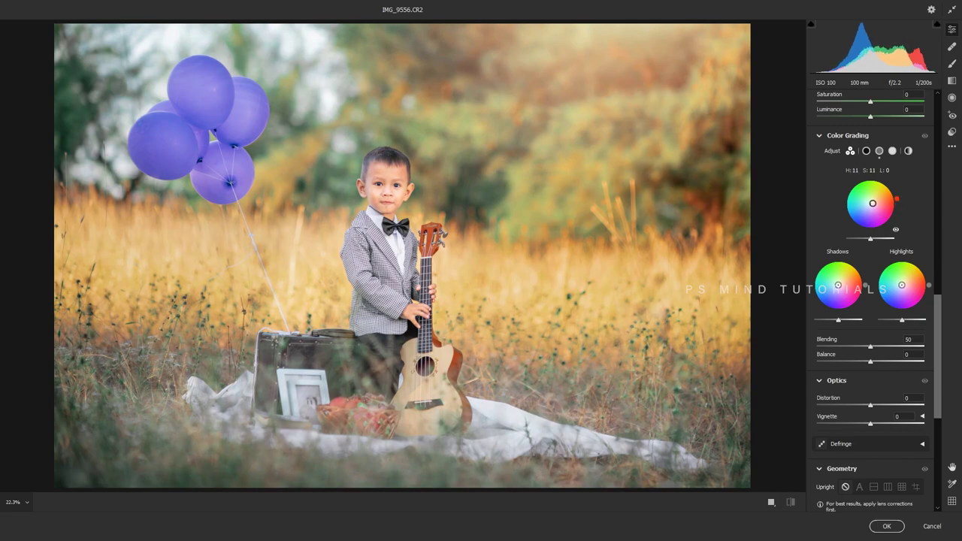
pyautogui.moveTo(901, 287); pyautogui.dragTo(897, 288)
pyautogui.moveTo(839, 286)
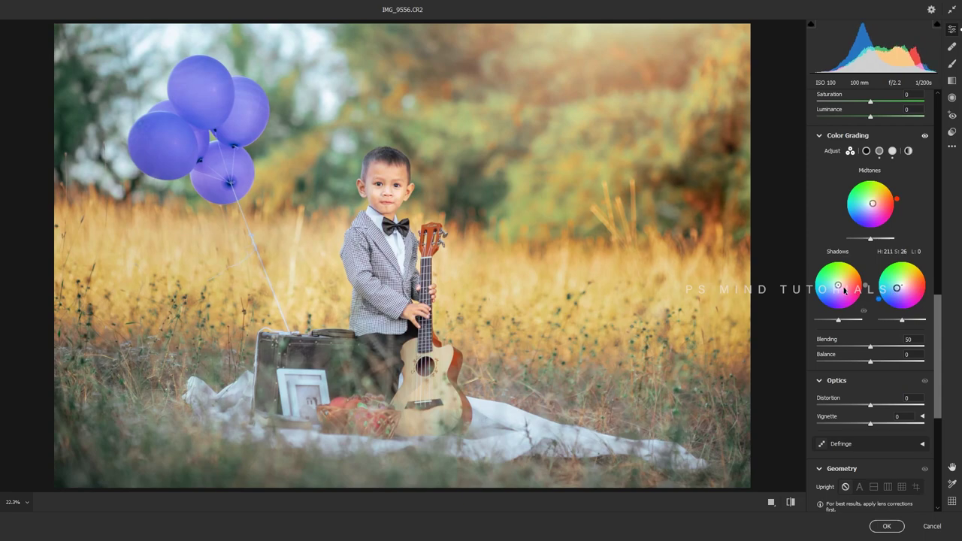
pyautogui.moveTo(837, 285); pyautogui.dragTo(840, 285)
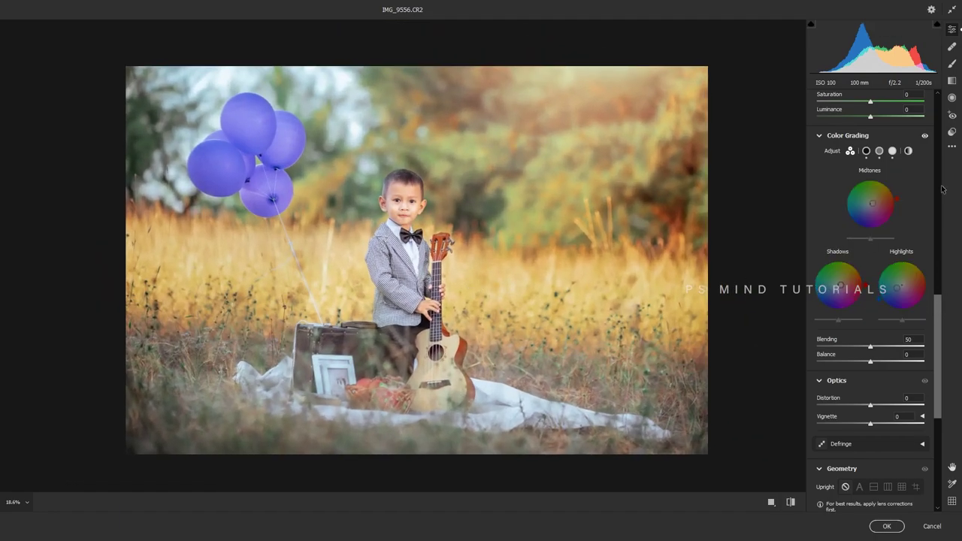
pyautogui.scroll(5, 940, 170)
pyautogui.scroll(5, 939, 170)
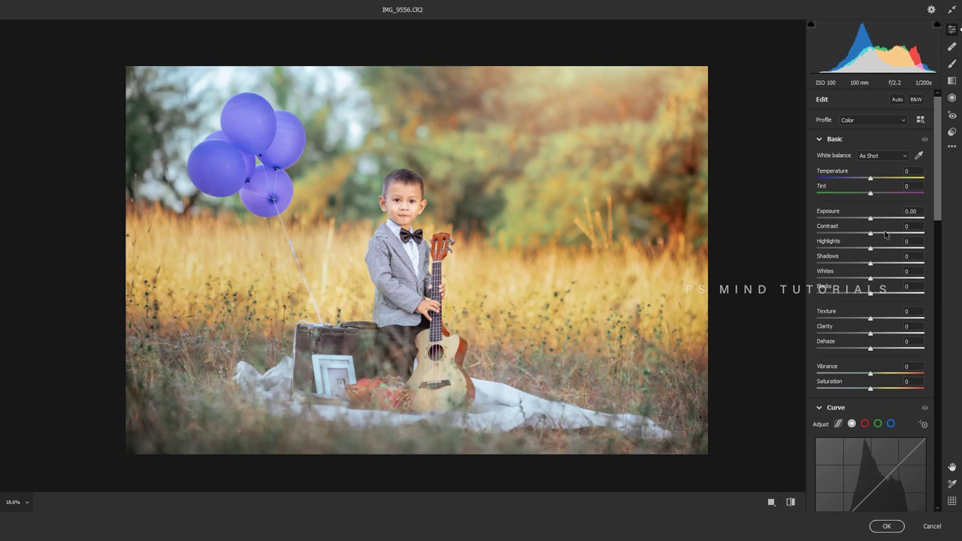
# Set contrast to +7, brighten the curve's white point, and shift the yellow grass hue.
pyautogui.moveTo(885, 233); pyautogui.dragTo(872, 233)
pyautogui.moveTo(925, 438); pyautogui.dragTo(917, 438)
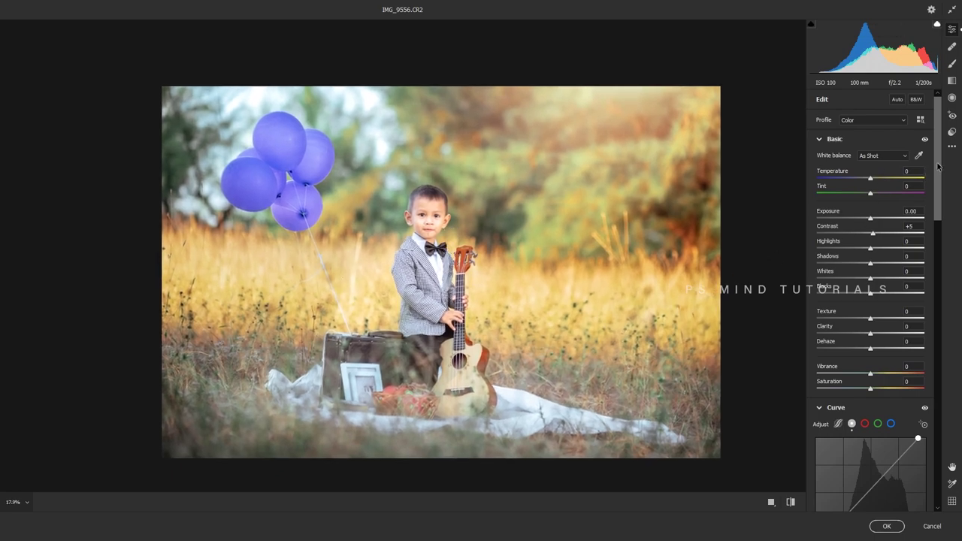
pyautogui.scroll(-10, 936, 166)
pyautogui.scroll(3, 849, 165)
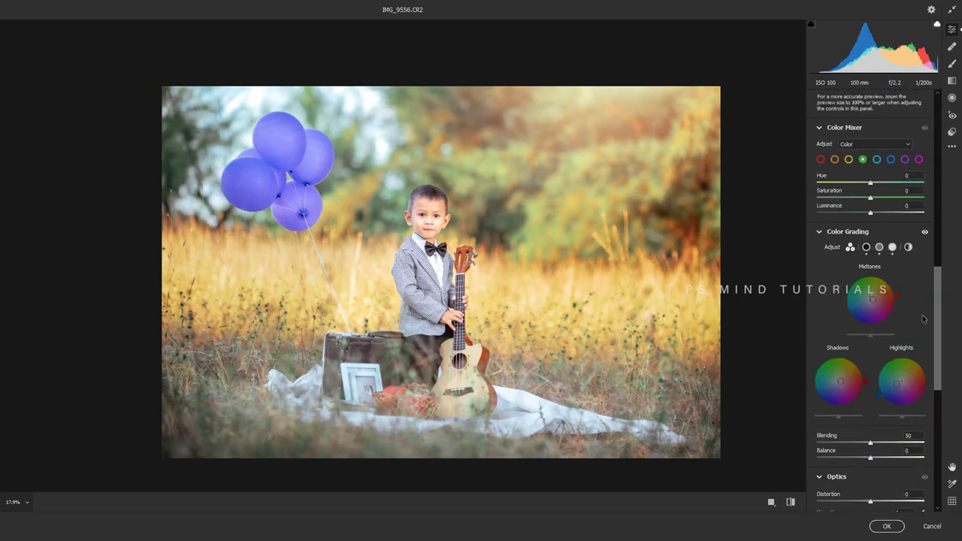
pyautogui.click(848, 159)
pyautogui.moveTo(869, 182)
pyautogui.mouseDown()
pyautogui.moveTo(922, 183)
pyautogui.moveTo(873, 184)
pyautogui.moveTo(842, 200)
pyautogui.moveTo(868, 215)
pyautogui.mouseUp()
# Add an inverted radial filter around the boy with Exposure -0.60.
pyautogui.press('j')
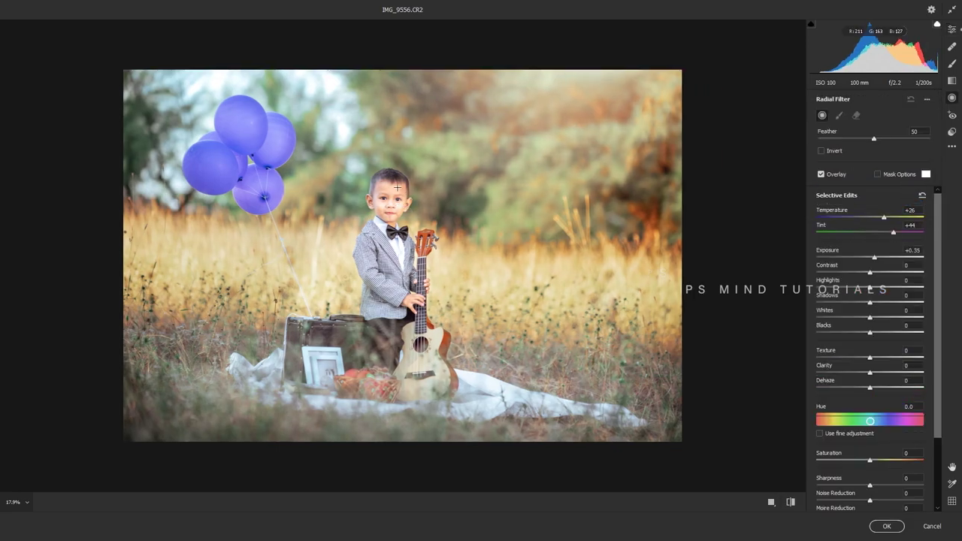
pyautogui.moveTo(380, 183); pyautogui.dragTo(607, 352)
pyautogui.press("'")
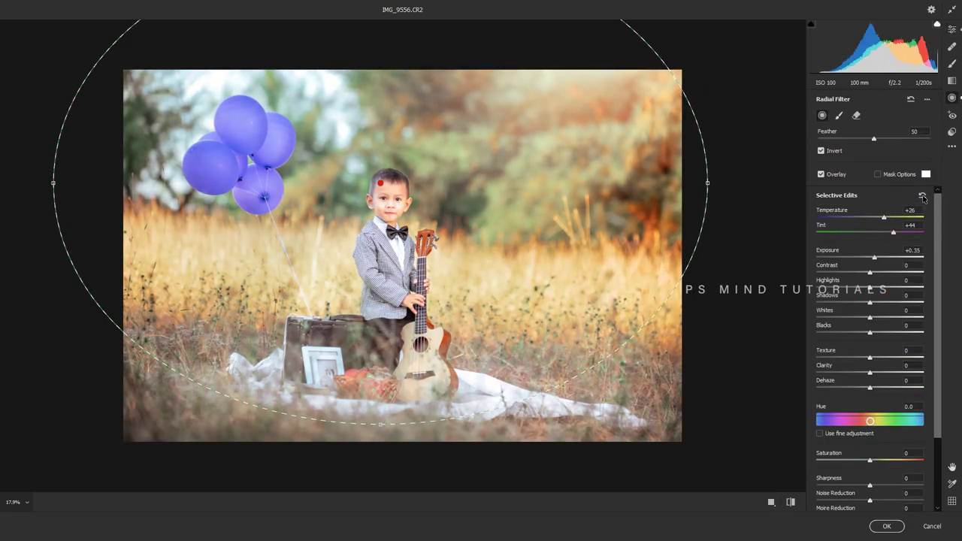
pyautogui.click(922, 194)
pyautogui.moveTo(869, 256); pyautogui.dragTo(861, 259)
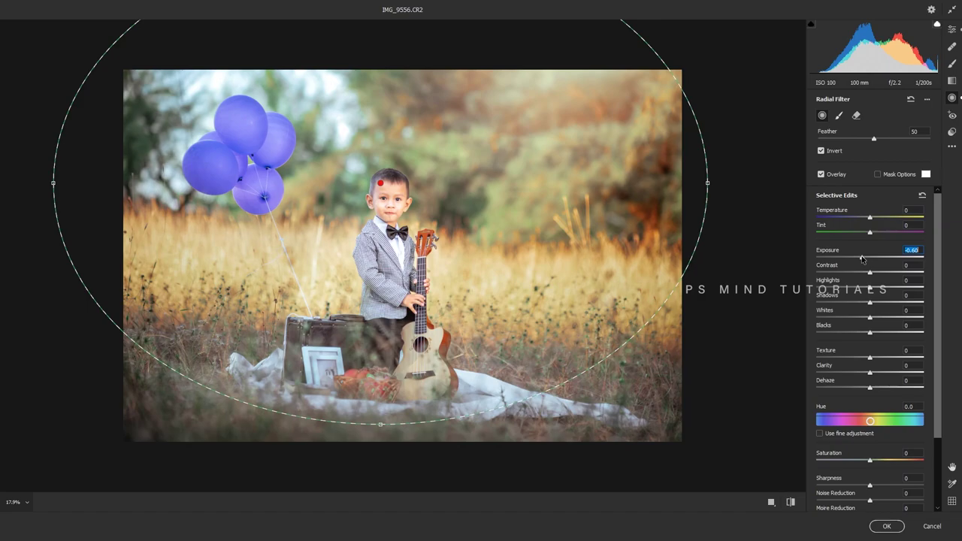
pyautogui.moveTo(411, 235); pyautogui.dragTo(467, 214)
pyautogui.press('e')
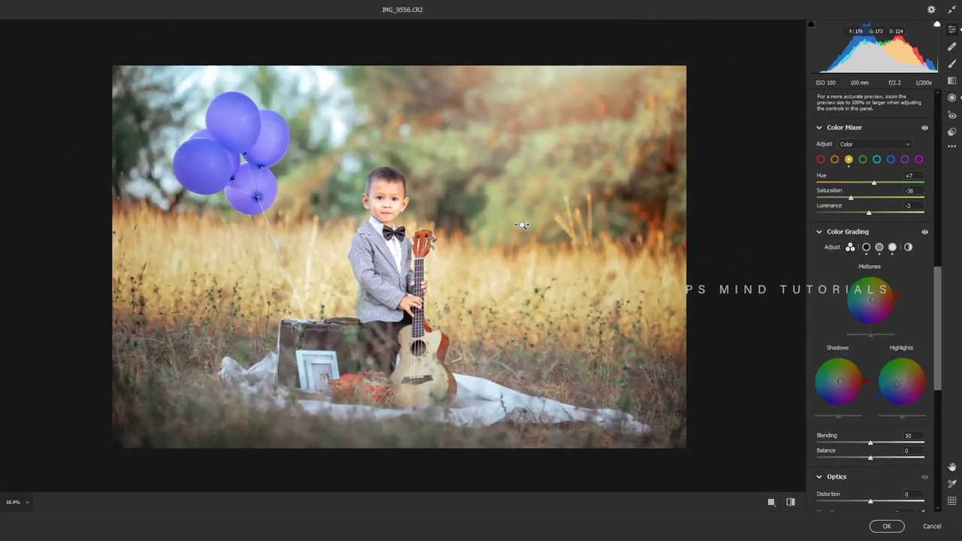
# Add a wide flat radial ellipse across the lower ground at Exposure -0.35.
pyautogui.moveTo(520, 224); pyautogui.dragTo(473, 314)
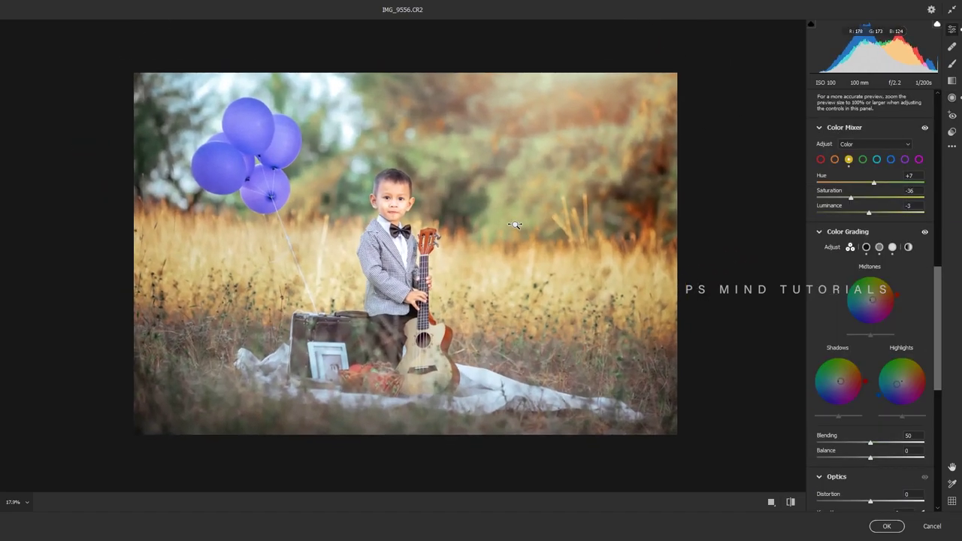
pyautogui.press('j')
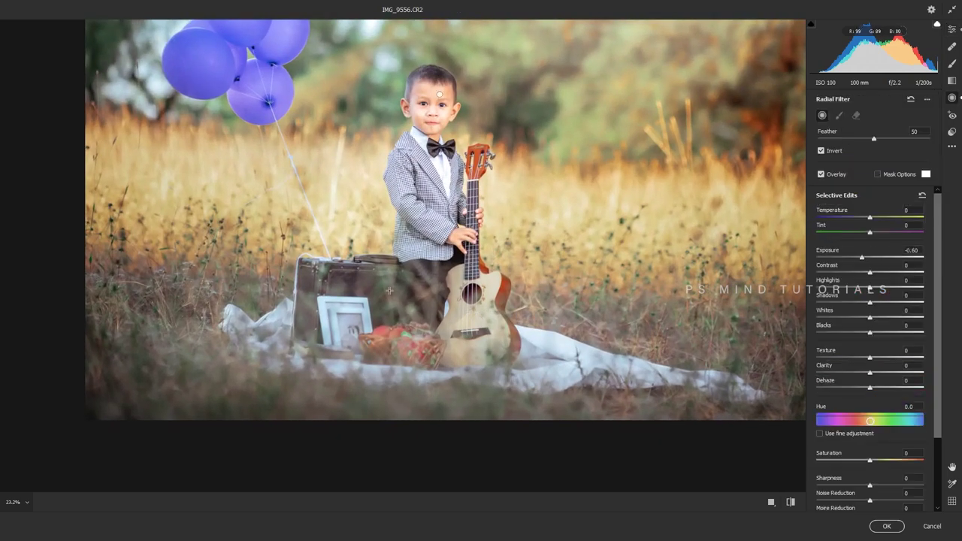
pyautogui.press("'")
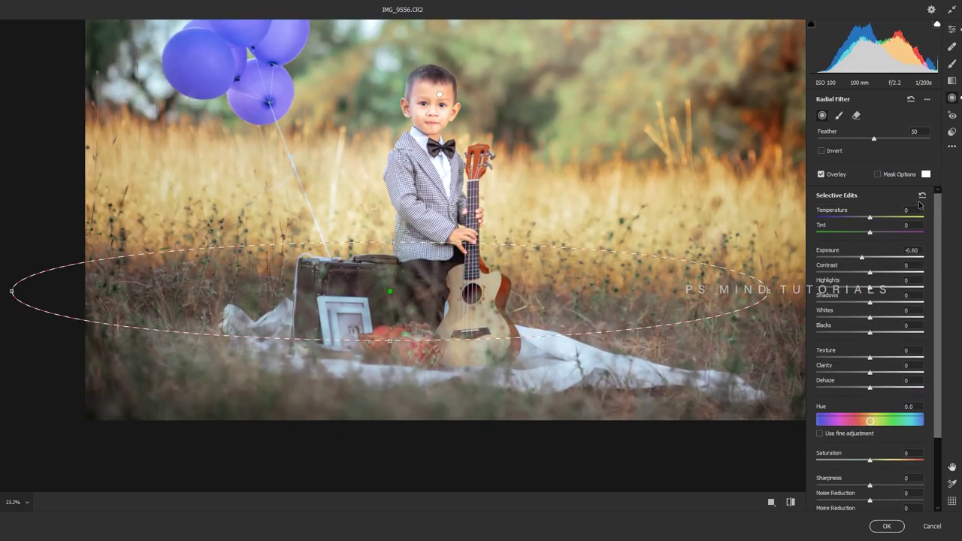
pyautogui.moveTo(870, 258); pyautogui.dragTo(864, 259)
pyautogui.moveTo(390, 291); pyautogui.dragTo(466, 285)
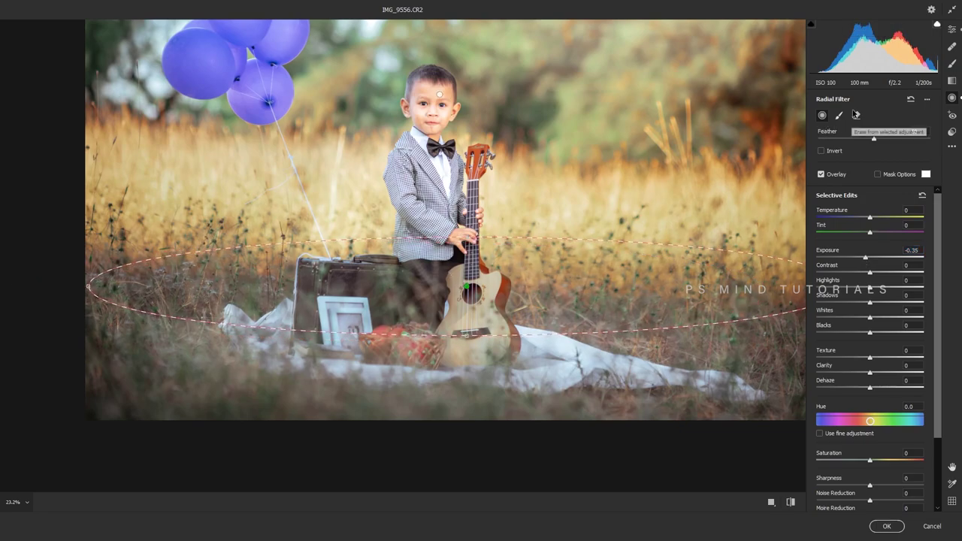
pyautogui.click(855, 115)
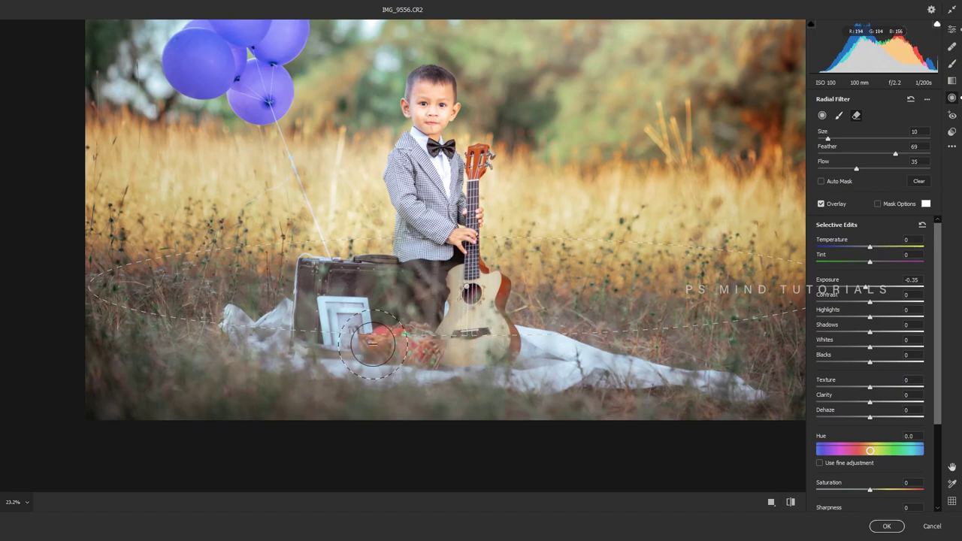
# Finish radial filter editing and commit the Camera Raw edits to the image.
pyautogui.press('z')
pyautogui.scroll(-5, 463, 269)
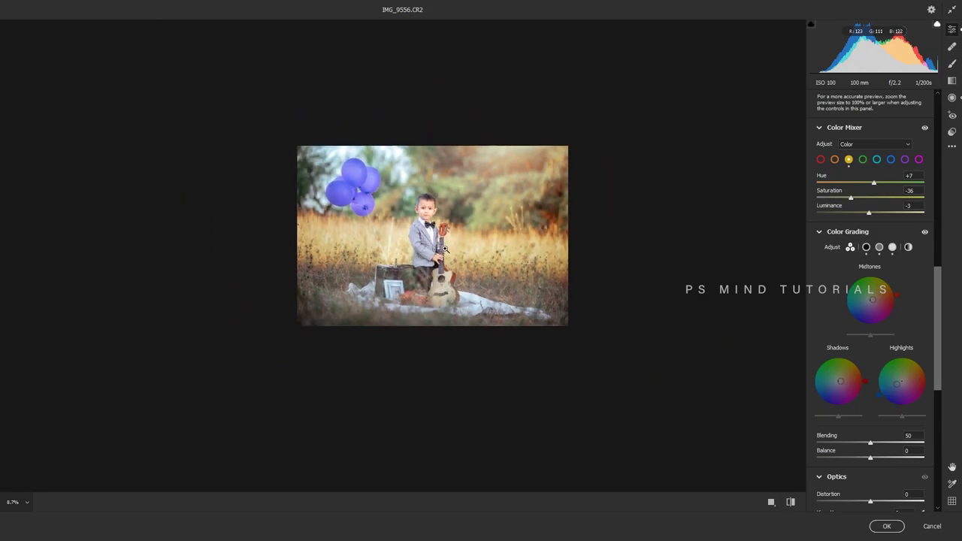
pyautogui.scroll(5, 463, 269)
pyautogui.scroll(-5, 466, 256)
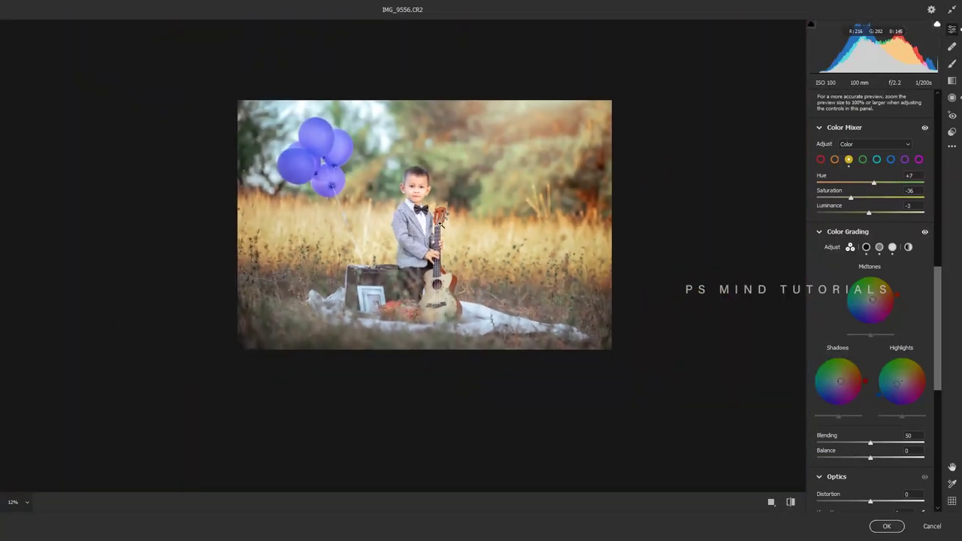
pyautogui.scroll(1, 468, 240)
pyautogui.scroll(2, 459, 233)
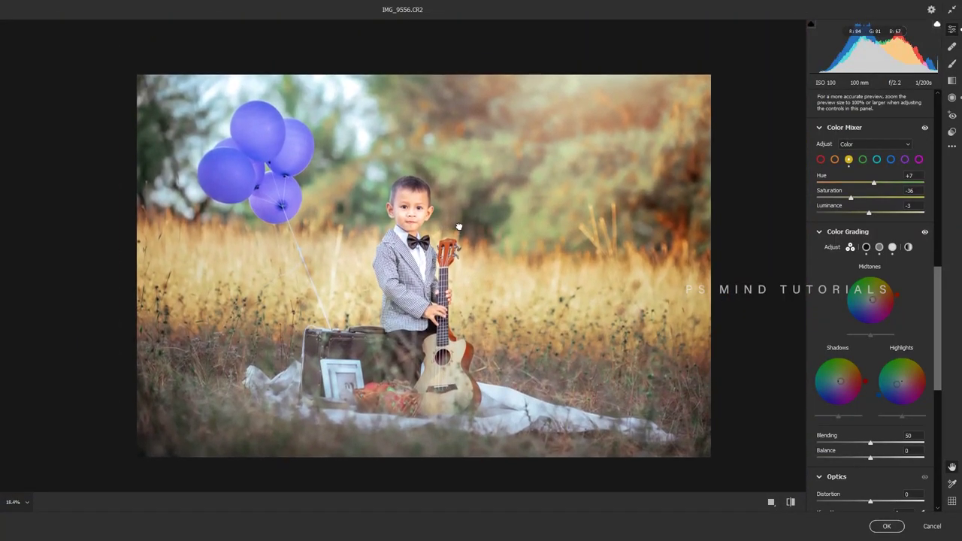
pyautogui.scroll(1, 434, 218)
pyautogui.scroll(-1, 420, 221)
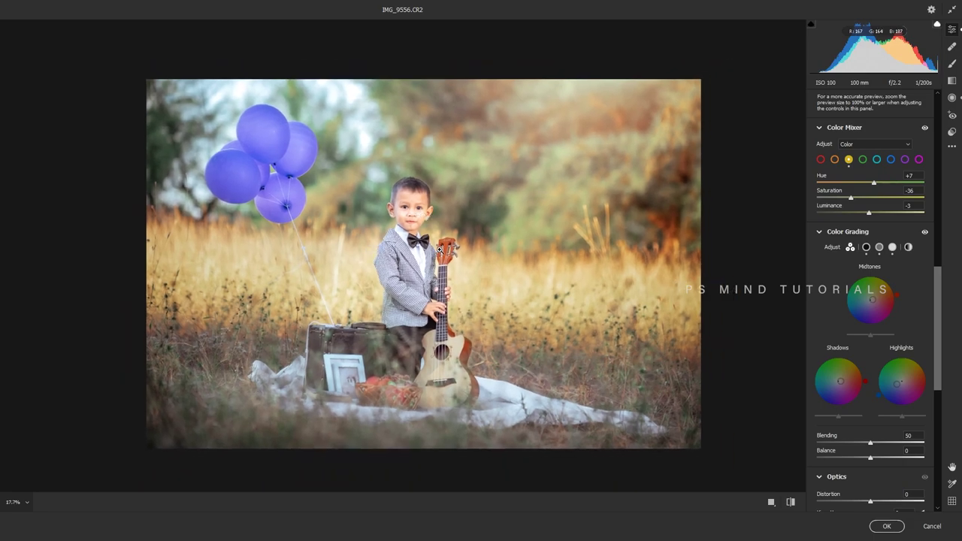
pyautogui.scroll(-1, 402, 267)
pyautogui.scroll(1, 406, 265)
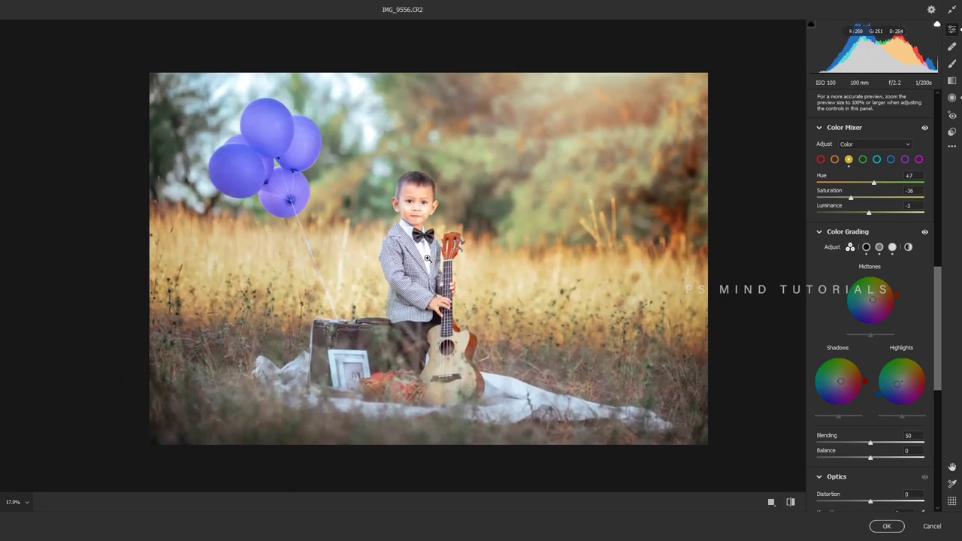
pyautogui.scroll(-2, 434, 267)
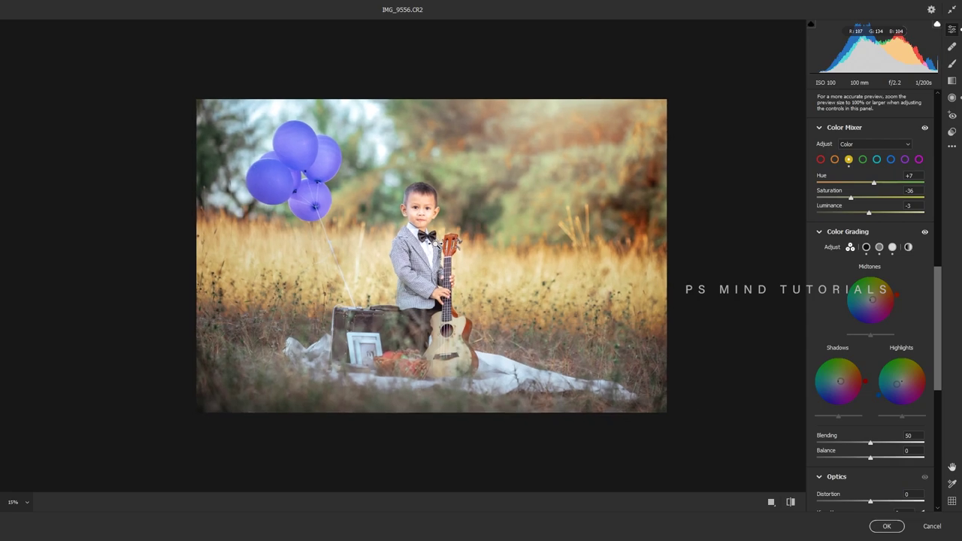
pyautogui.scroll(1, 433, 267)
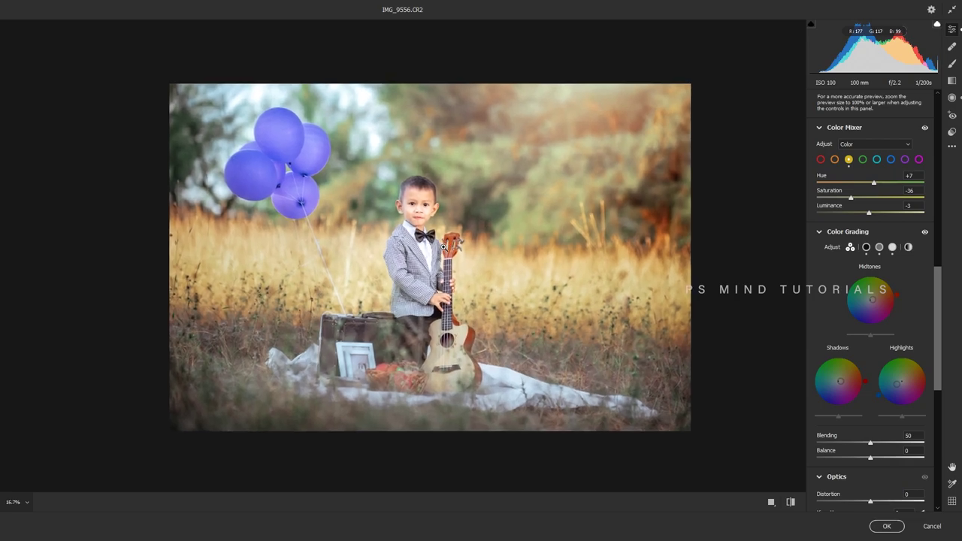
pyautogui.click(884, 526)
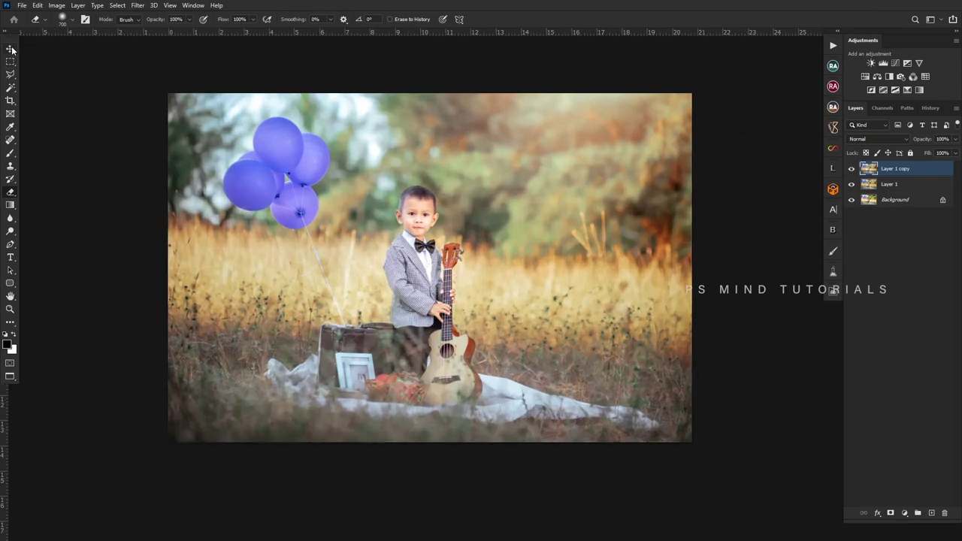
# With the Move tool active, delete the Layer 1 copy layer.
pyautogui.click(10, 49)
pyautogui.scroll(1, 390, 254)
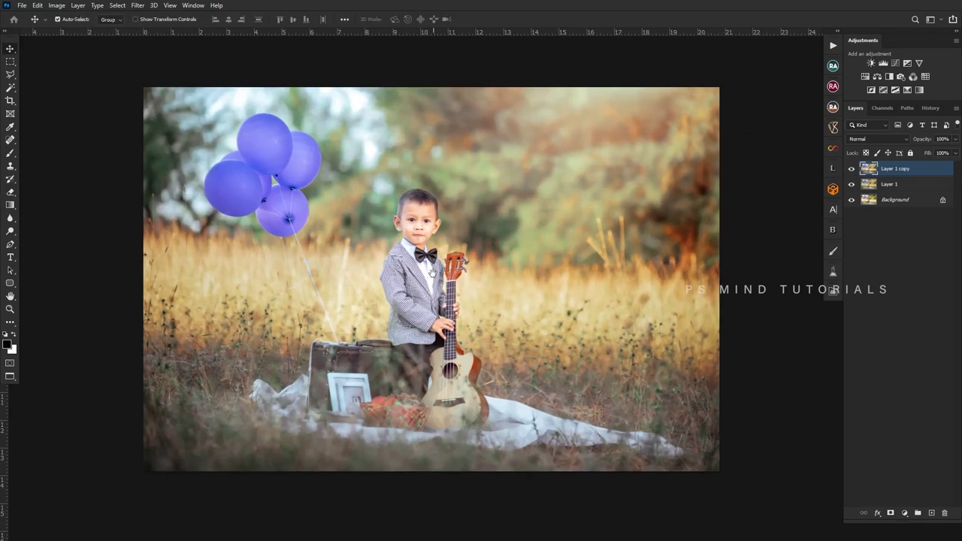
pyautogui.click(852, 168)
pyautogui.click(852, 168)
pyautogui.press('Delete')
# Toggle Layer 1's visibility to compare the graded look against the original photo.
pyautogui.click(852, 168)
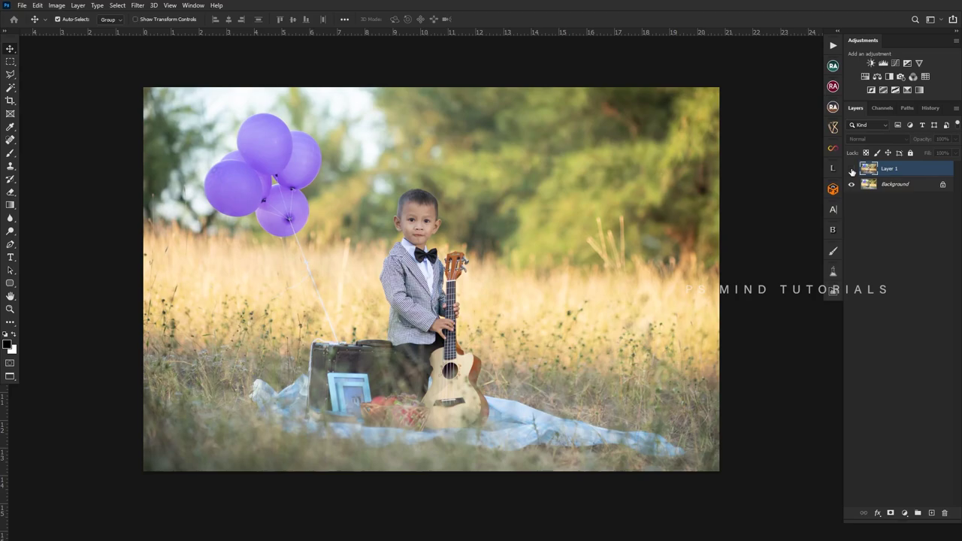
pyautogui.click(852, 169)
pyautogui.click(852, 170)
pyautogui.click(852, 170)
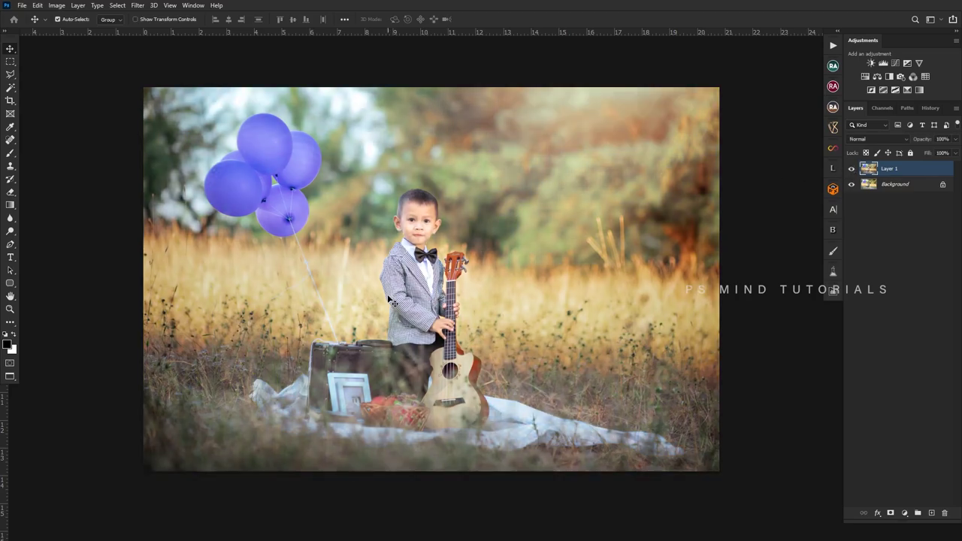
pyautogui.scroll(-2, 396, 289)
pyautogui.scroll(1, 396, 289)
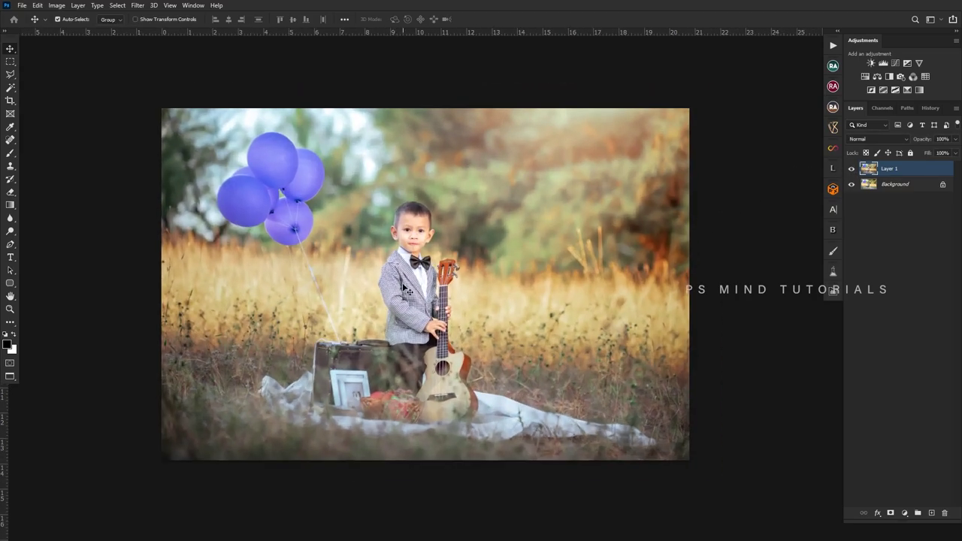
pyautogui.scroll(-1, 402, 284)
pyautogui.scroll(1, 414, 293)
pyautogui.scroll(1, 415, 295)
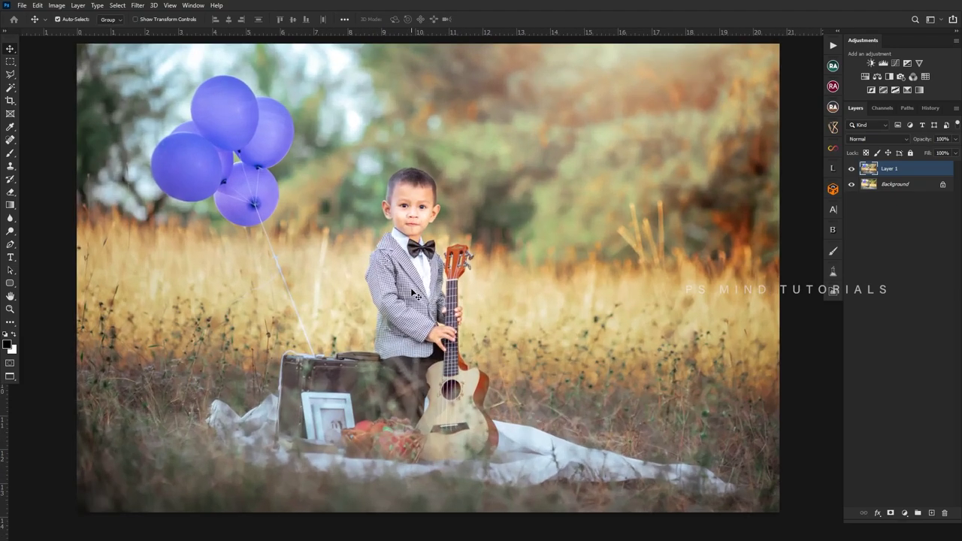
pyautogui.scroll(-1, 411, 290)
pyautogui.scroll(1, 425, 267)
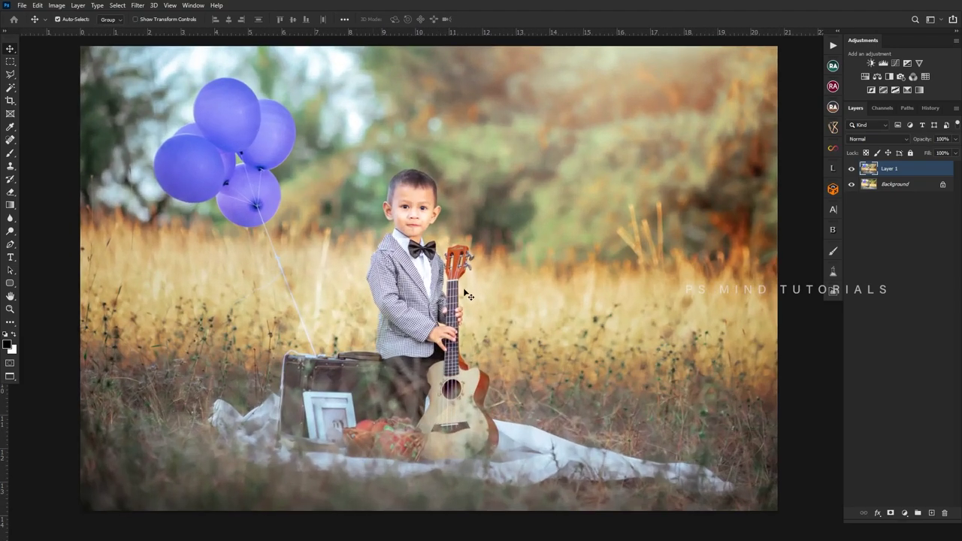
pyautogui.scroll(-1, 435, 246)
pyautogui.scroll(1, 430, 304)
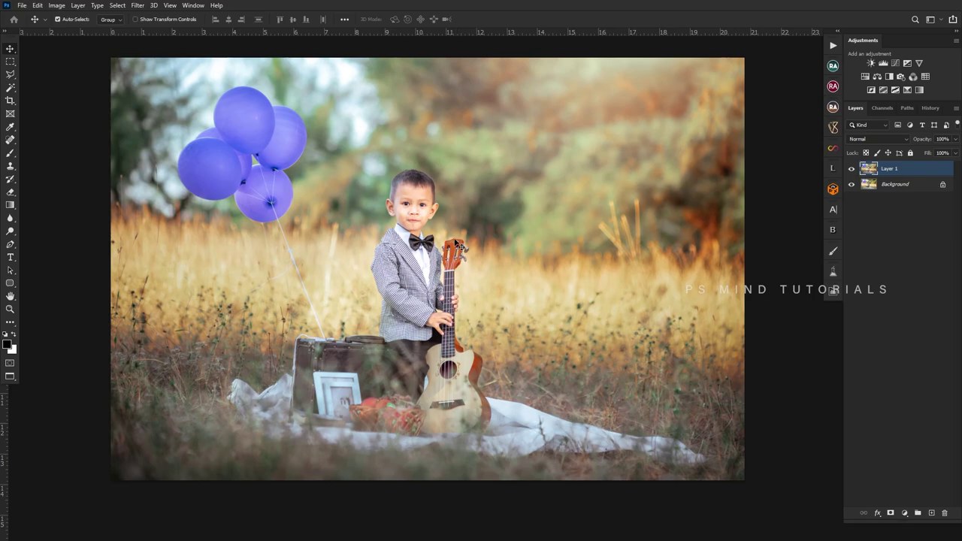
# Compare before/after once more, then duplicate Layer 1 into Layer 1 copy.
pyautogui.click(851, 168)
pyautogui.click(851, 168)
pyautogui.click(851, 168)
pyautogui.click(851, 168)
pyautogui.scroll(-1, 438, 251)
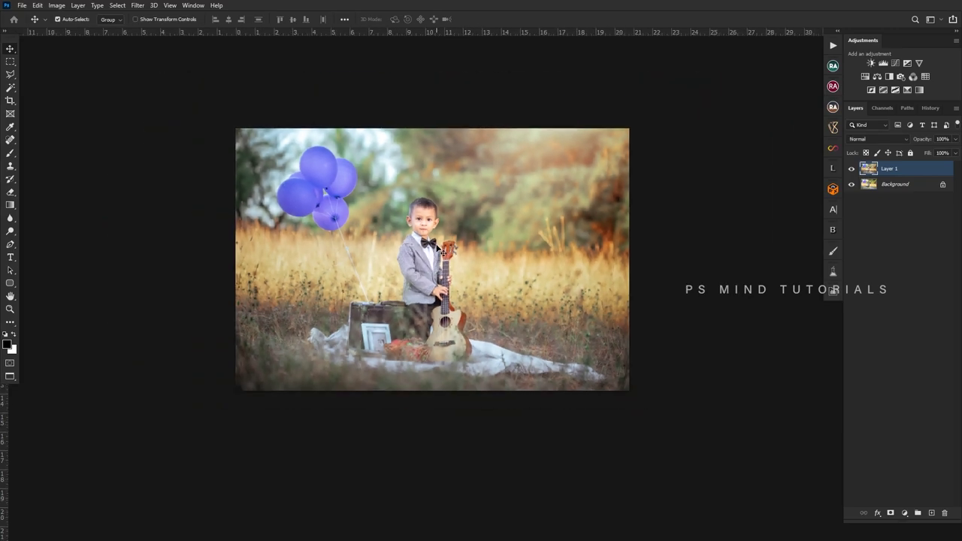
pyautogui.scroll(1, 438, 248)
pyautogui.scroll(1, 439, 248)
pyautogui.scroll(1, 441, 249)
pyautogui.scroll(-1, 443, 249)
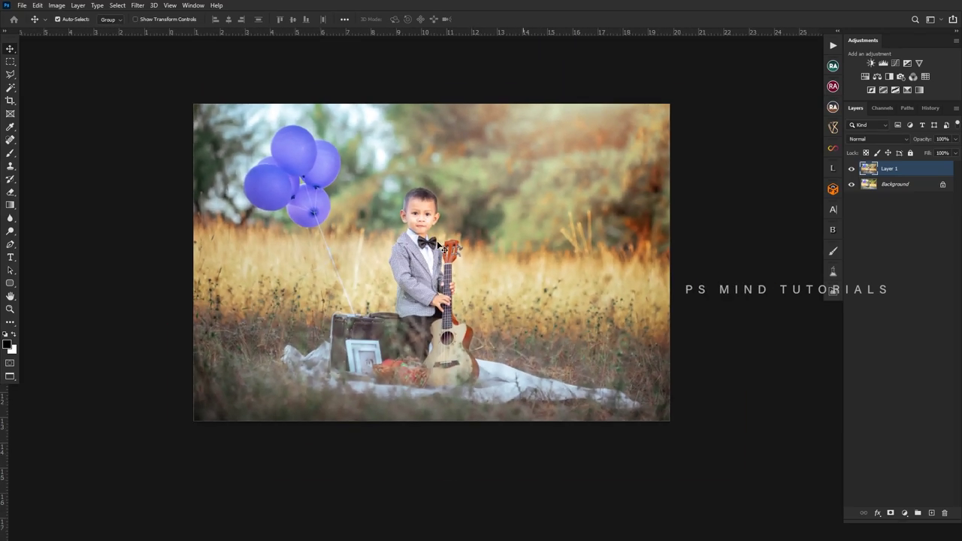
pyautogui.scroll(1, 425, 225)
pyautogui.scroll(-2, 426, 226)
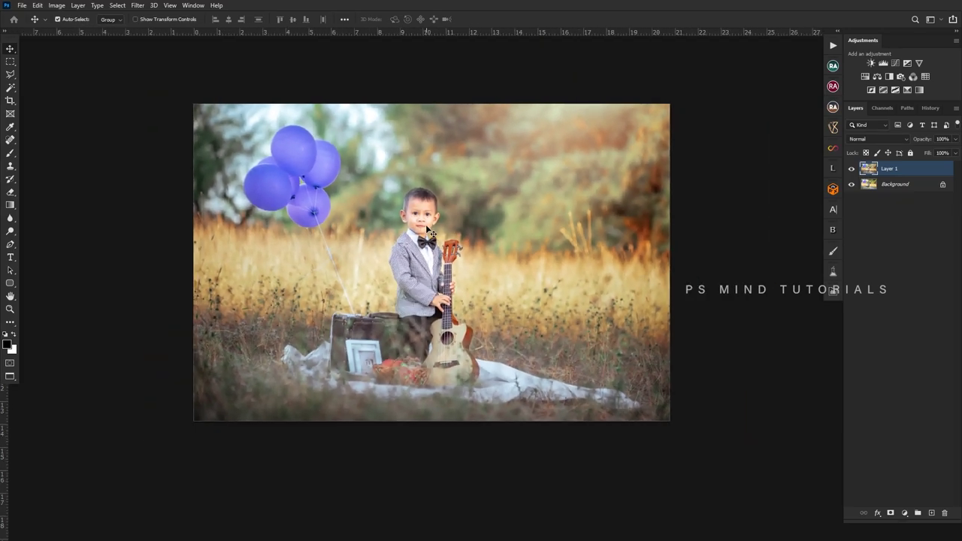
pyautogui.scroll(1, 426, 226)
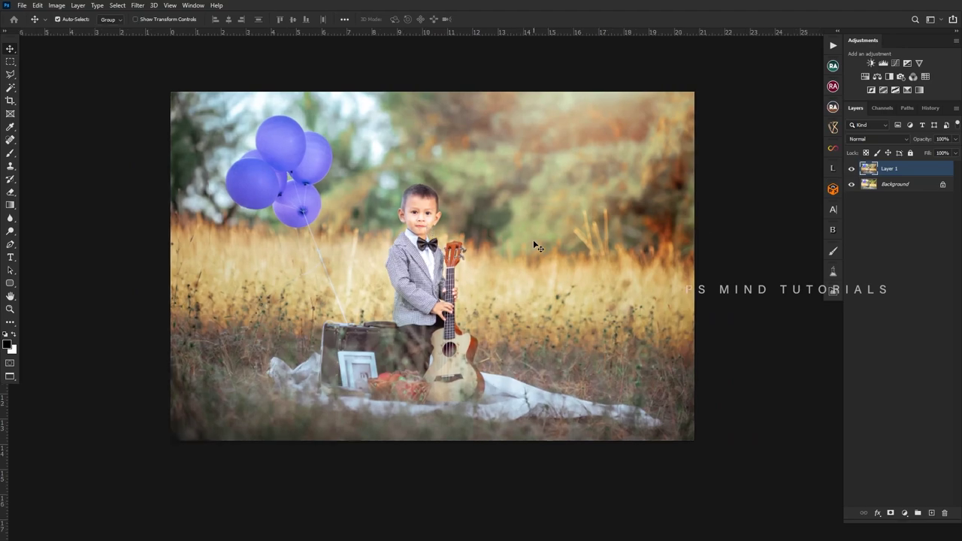
pyautogui.hotkey('ctrl', 'j')
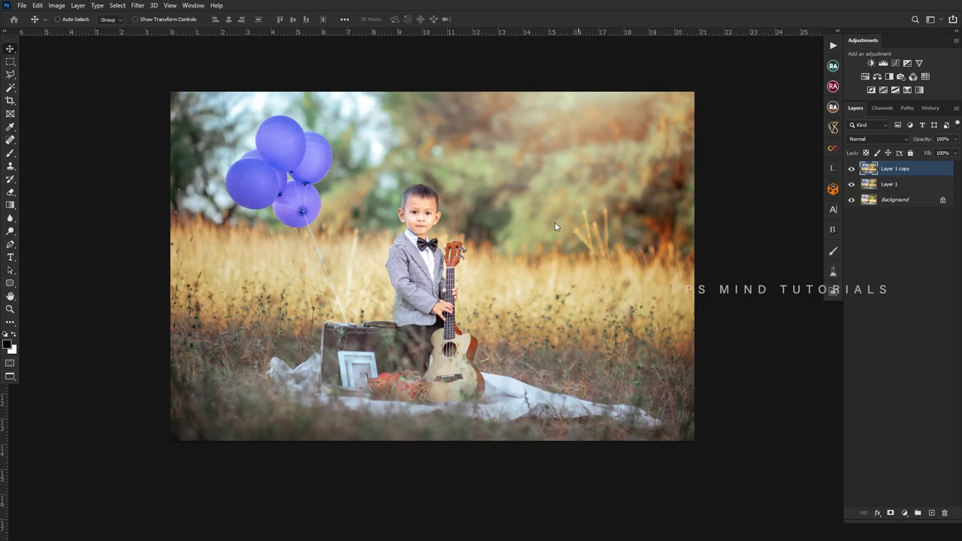
# In Camera Raw, draw a radial filter across the blanket that brightens inside it by +0.50 exposure.
pyautogui.hotkey('ctrl', 'shift', 'a')
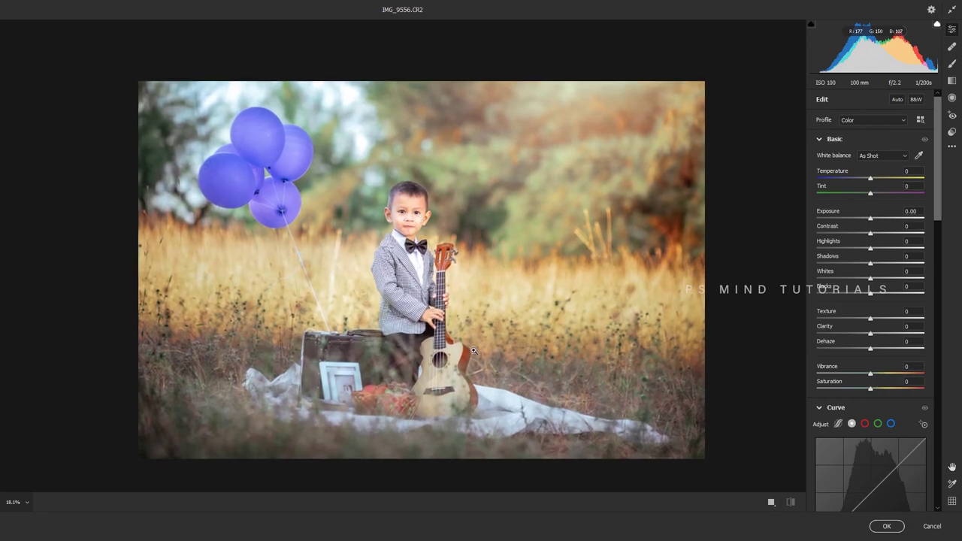
pyautogui.moveTo(473, 351)
pyautogui.mouseDown()
pyautogui.moveTo(450, 368)
pyautogui.moveTo(432, 406)
pyautogui.mouseUp()
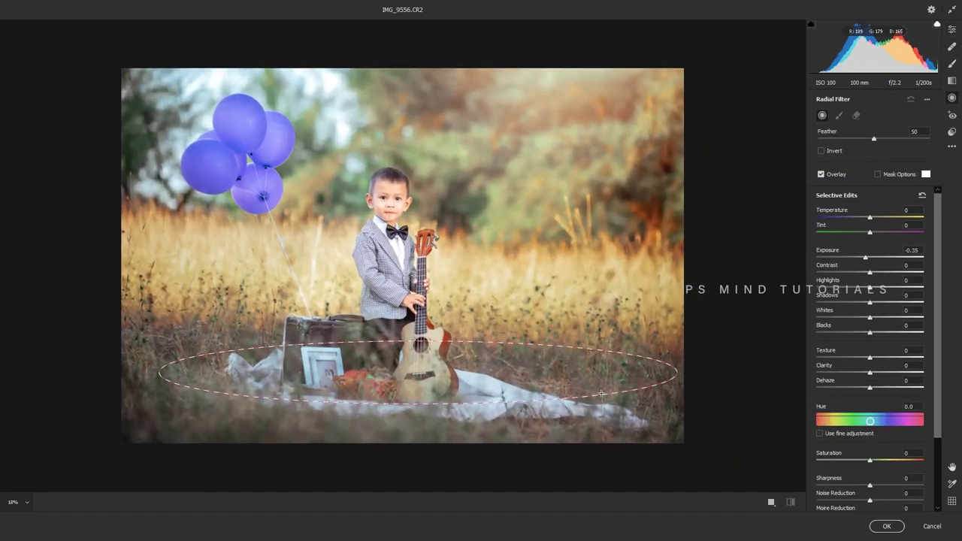
pyautogui.moveTo(508, 386); pyautogui.dragTo(688, 371)
pyautogui.press("'")
pyautogui.doubleClick(883, 263)
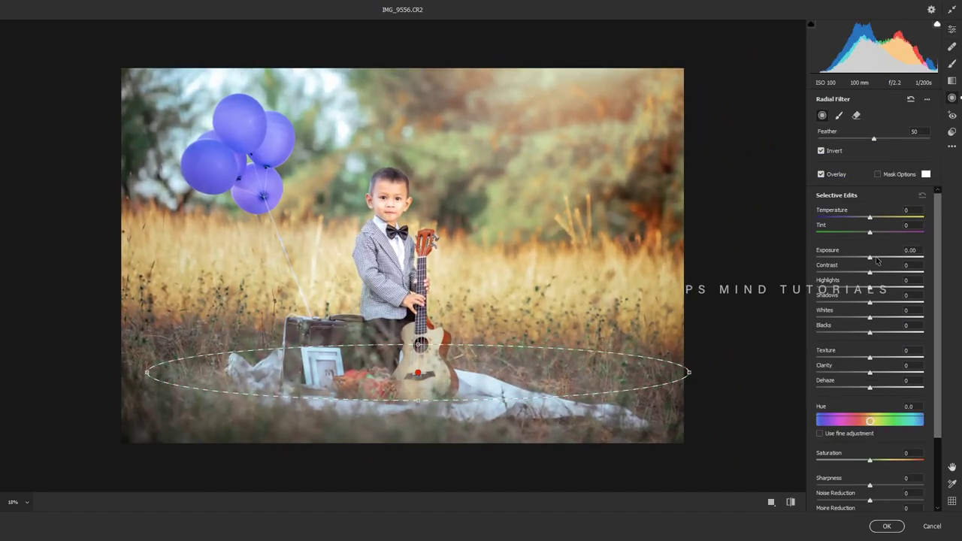
pyautogui.click(876, 258)
pyautogui.press("'")
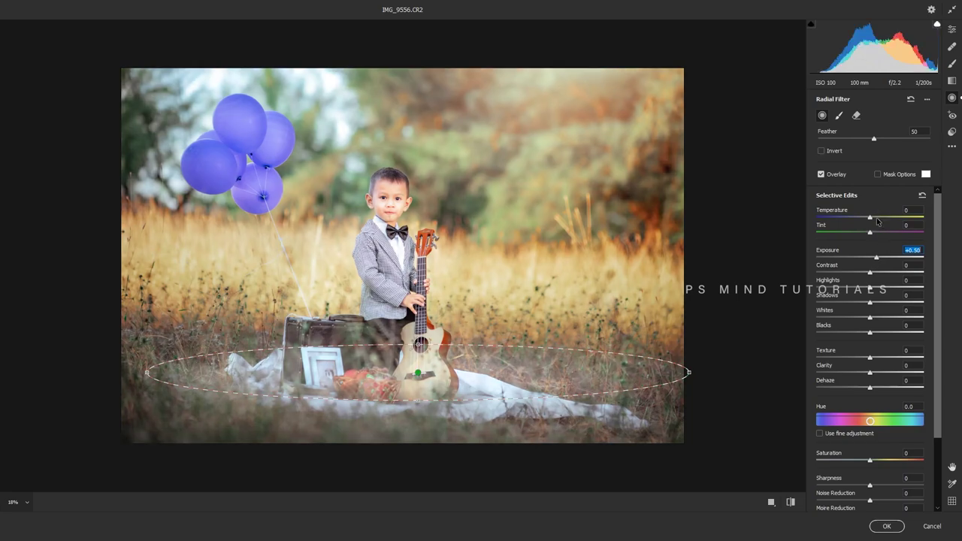
# Warm the radial filter to Temperature +17 and Tint +16, reposition it, and apply Camera Raw.
pyautogui.click(877, 217)
pyautogui.click(878, 232)
pyautogui.moveTo(440, 387); pyautogui.dragTo(489, 396)
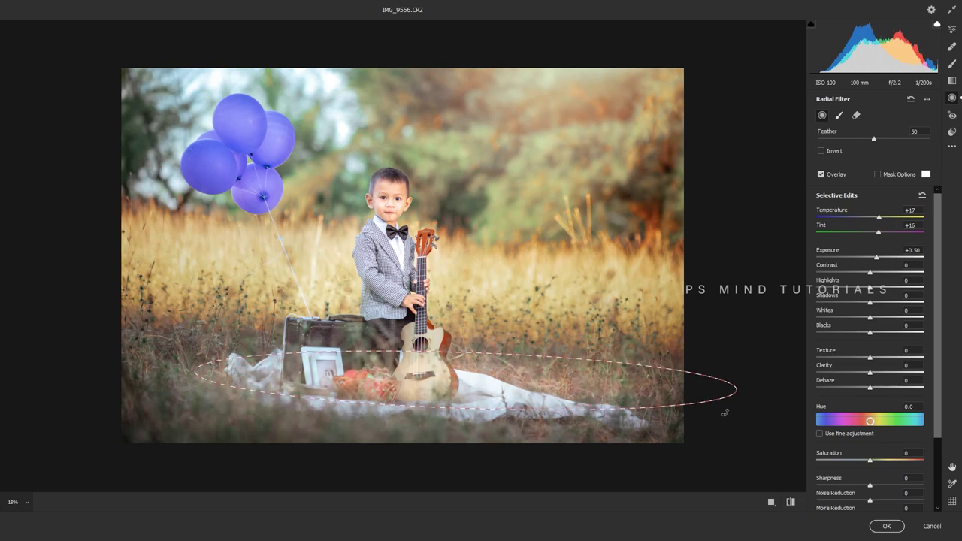
pyautogui.moveTo(533, 367); pyautogui.dragTo(543, 376)
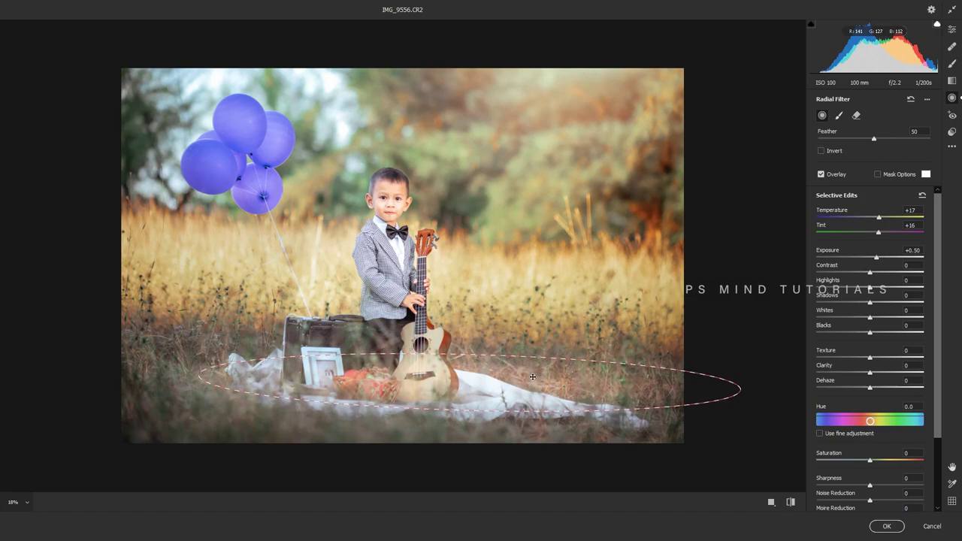
pyautogui.click(856, 115)
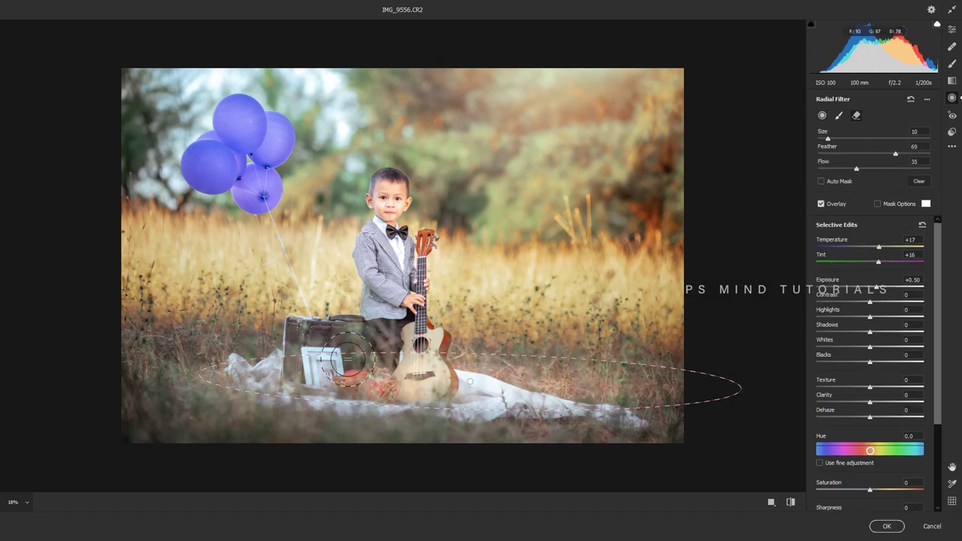
pyautogui.press('z')
pyautogui.moveTo(502, 411); pyautogui.dragTo(451, 385)
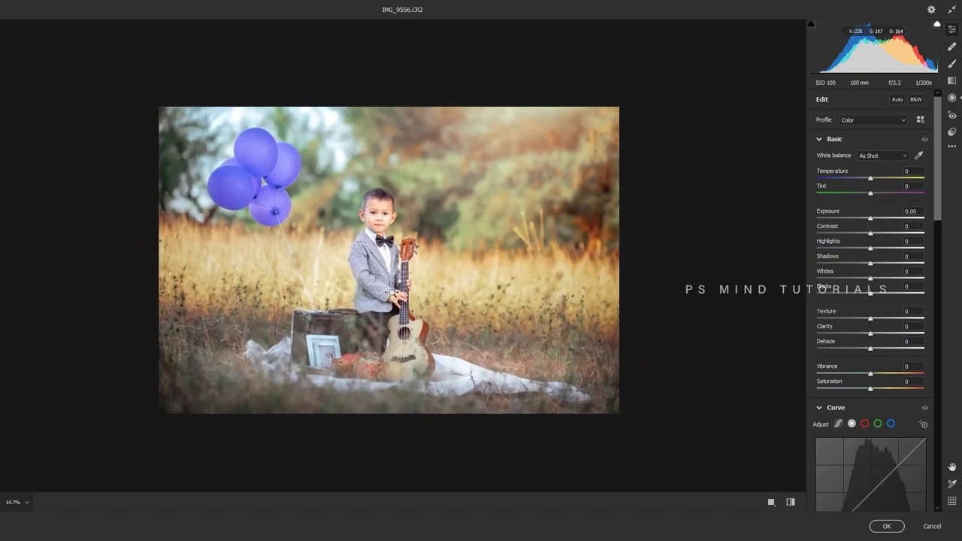
pyautogui.click(886, 526)
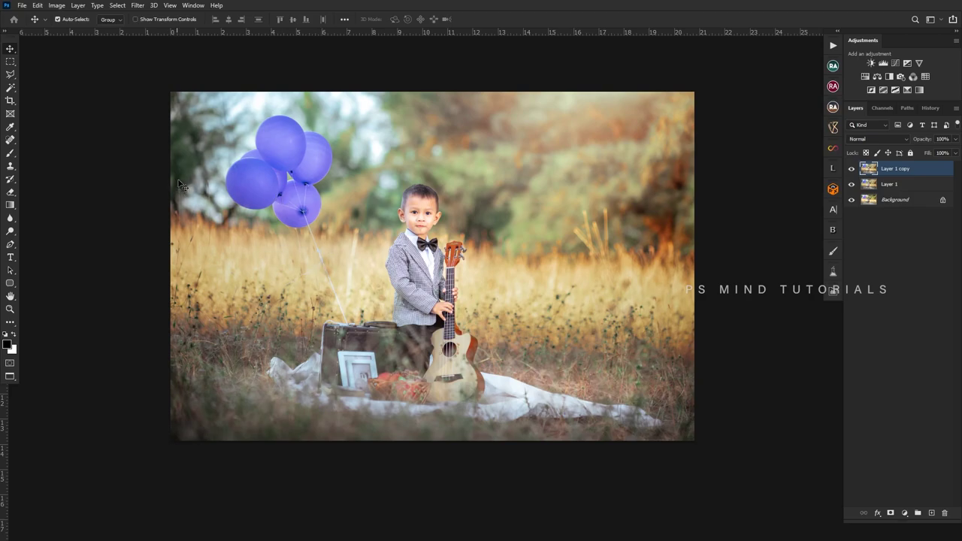
# Zoom in on the boy's face and delete the Layer 1 copy layer.
pyautogui.press('z')
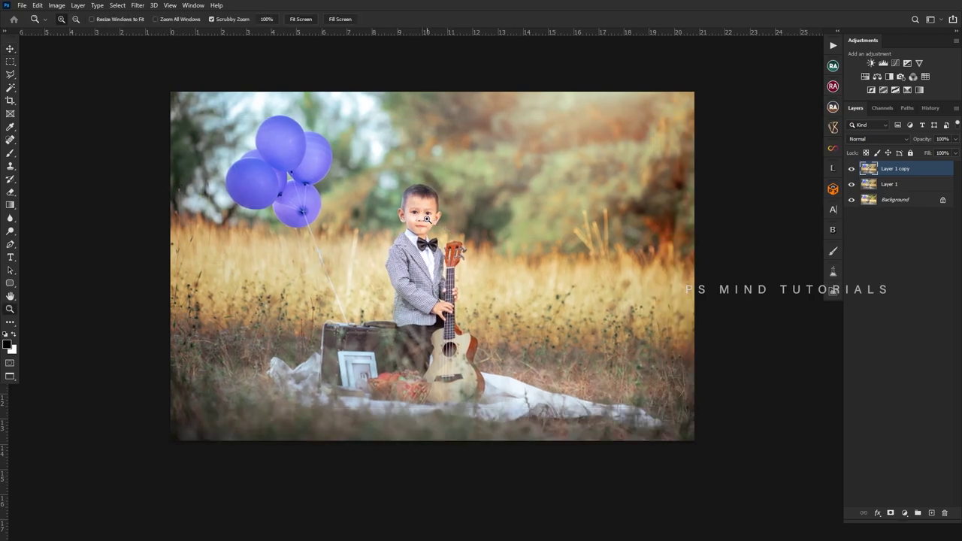
pyautogui.moveTo(427, 223)
pyautogui.mouseDown()
pyautogui.moveTo(488, 277)
pyautogui.moveTo(439, 254)
pyautogui.mouseUp()
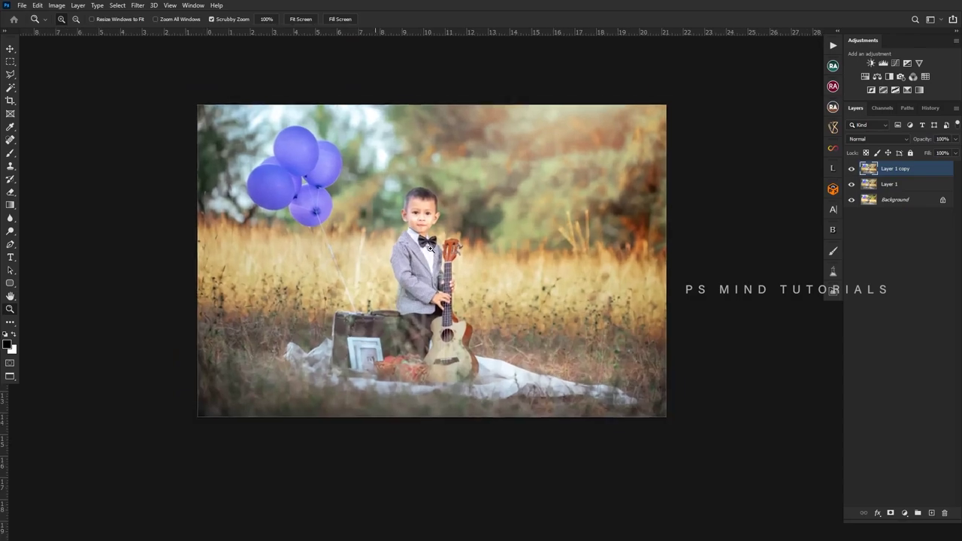
pyautogui.press('Delete')
# Toggle Layer 1 to compare the warm grade with the original, inspecting the photo zoomed in.
pyautogui.click(852, 170)
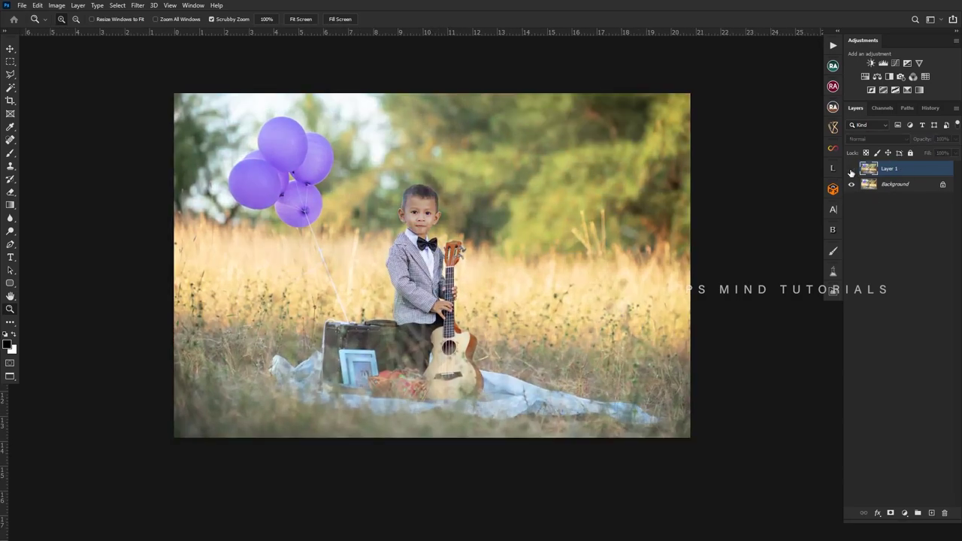
pyautogui.click(851, 170)
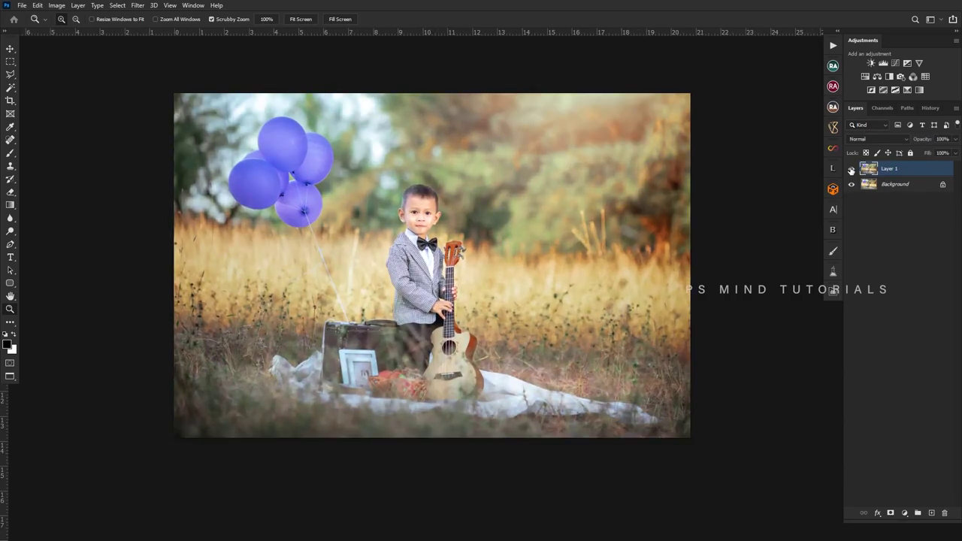
pyautogui.click(852, 170)
pyautogui.click(851, 170)
pyautogui.moveTo(519, 183); pyautogui.dragTo(524, 183)
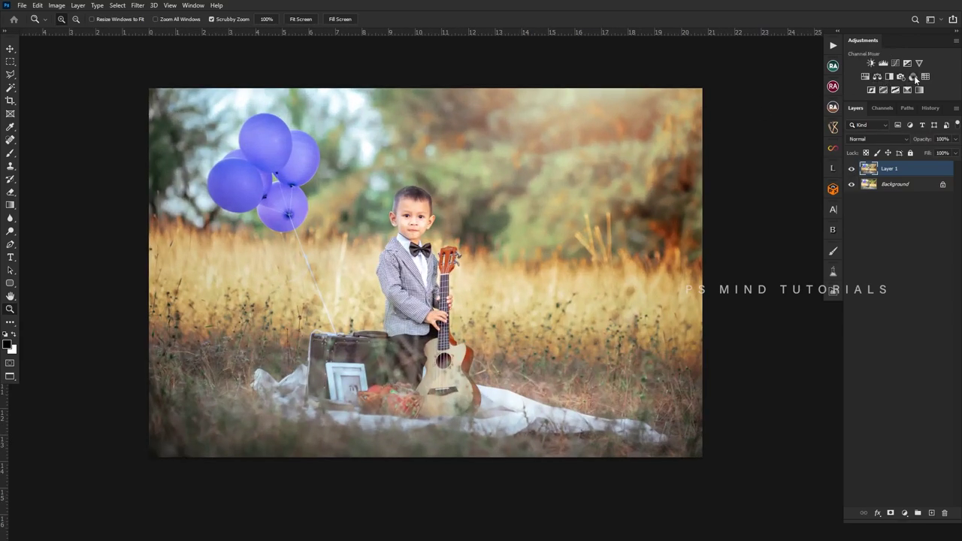
pyautogui.moveTo(472, 211); pyautogui.dragTo(446, 216)
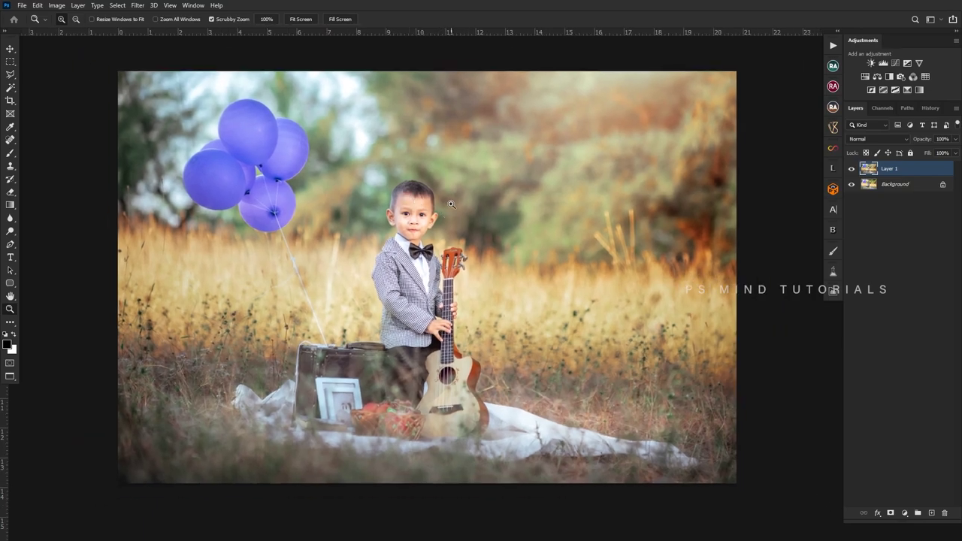
pyautogui.moveTo(451, 204)
pyautogui.mouseDown()
pyautogui.moveTo(544, 208)
pyautogui.moveTo(444, 217)
pyautogui.mouseUp()
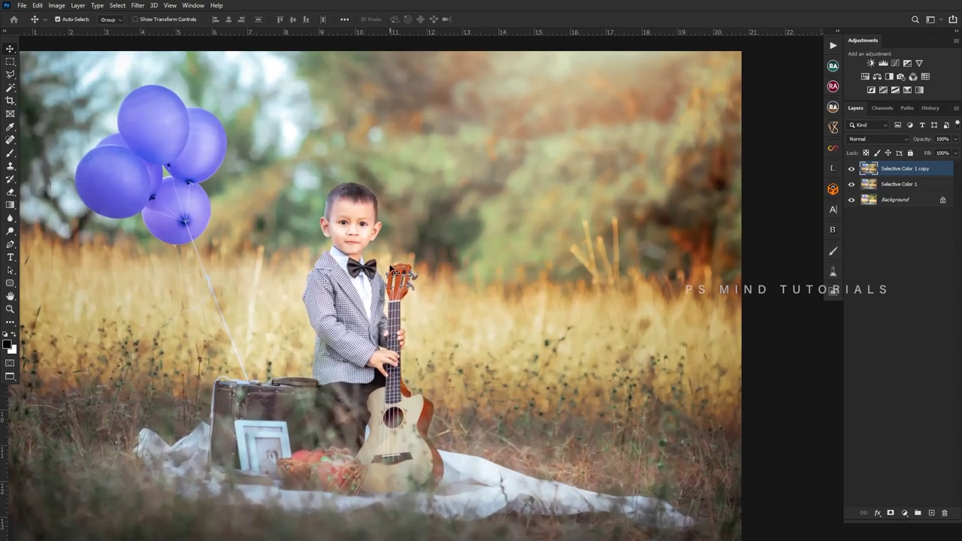
# Delete the Selective Color 1 copy layer.
pyautogui.scroll(-2, 393, 269)
pyautogui.scroll(-2, 393, 261)
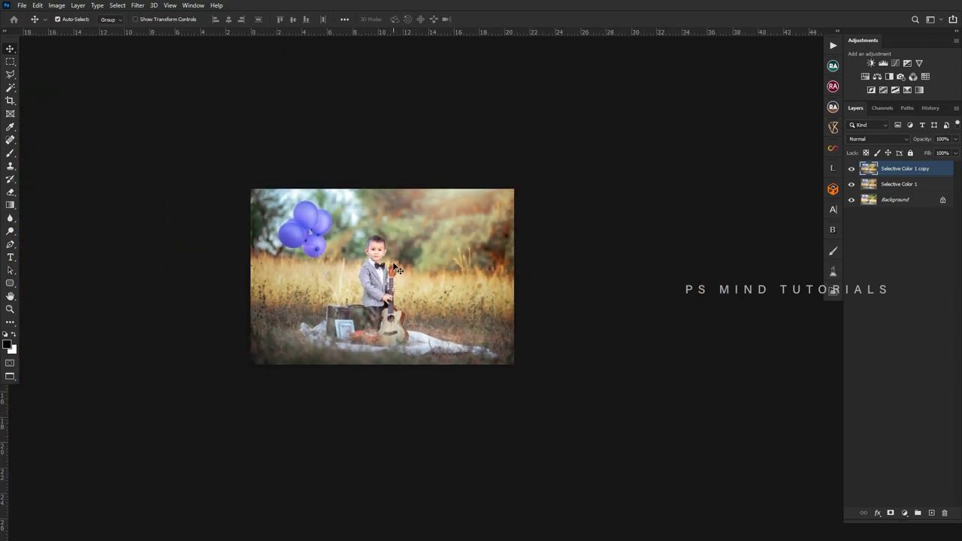
pyautogui.scroll(2, 392, 261)
pyautogui.scroll(1, 392, 261)
pyautogui.scroll(-1, 299, 262)
pyautogui.scroll(1, 296, 262)
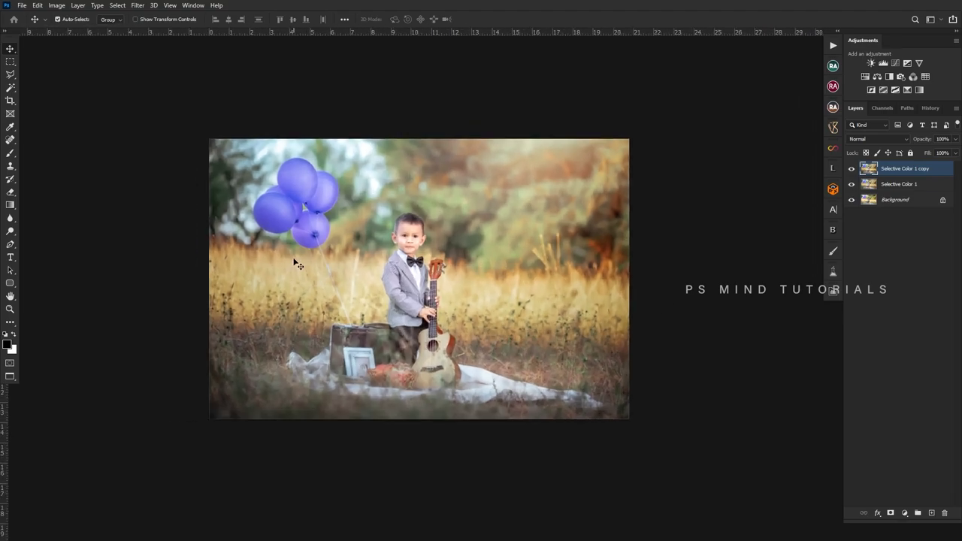
pyautogui.scroll(1, 306, 263)
pyautogui.scroll(-1, 367, 252)
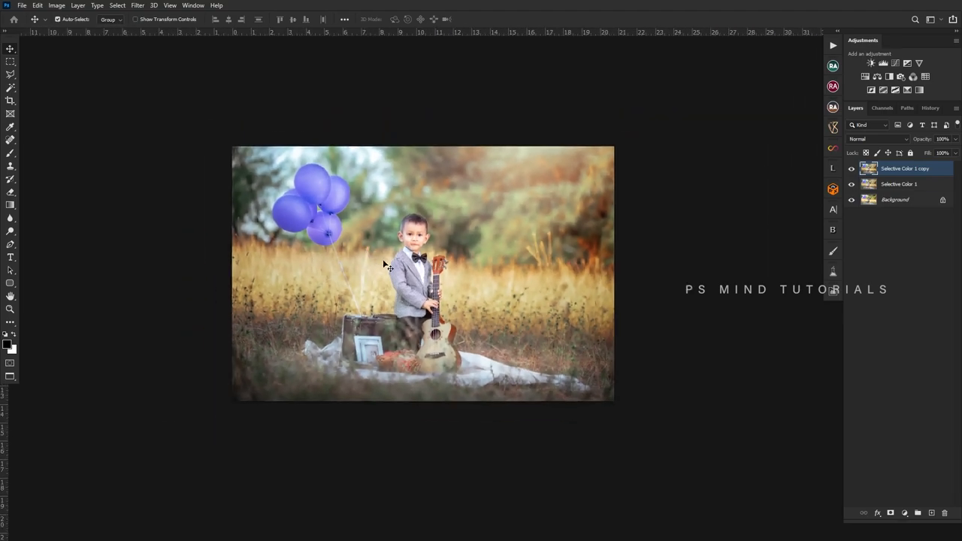
pyautogui.click(851, 168)
# Toggle Selective Color 1 on and off to compare the warm grade with the original photo.
pyautogui.click(851, 169)
pyautogui.press('Delete')
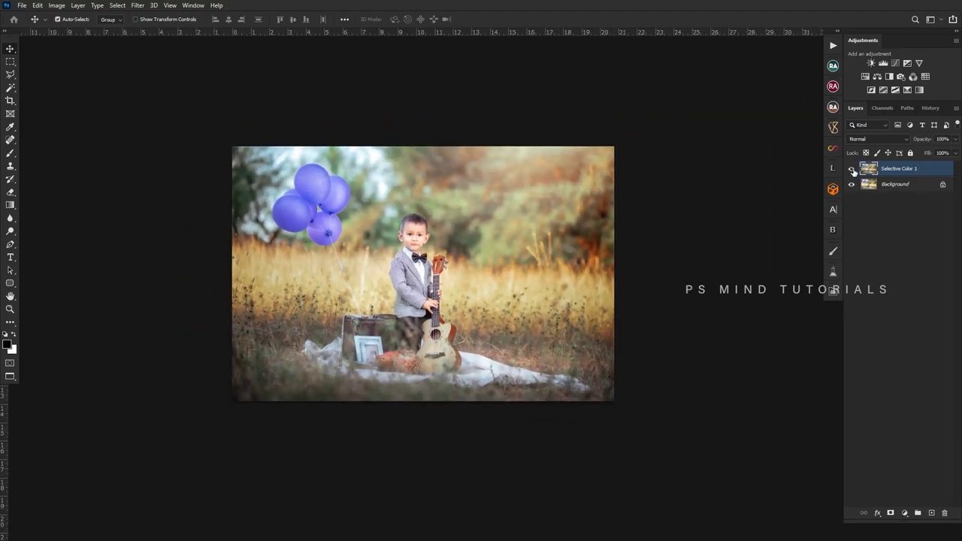
pyautogui.click(851, 169)
pyautogui.scroll(1, 336, 217)
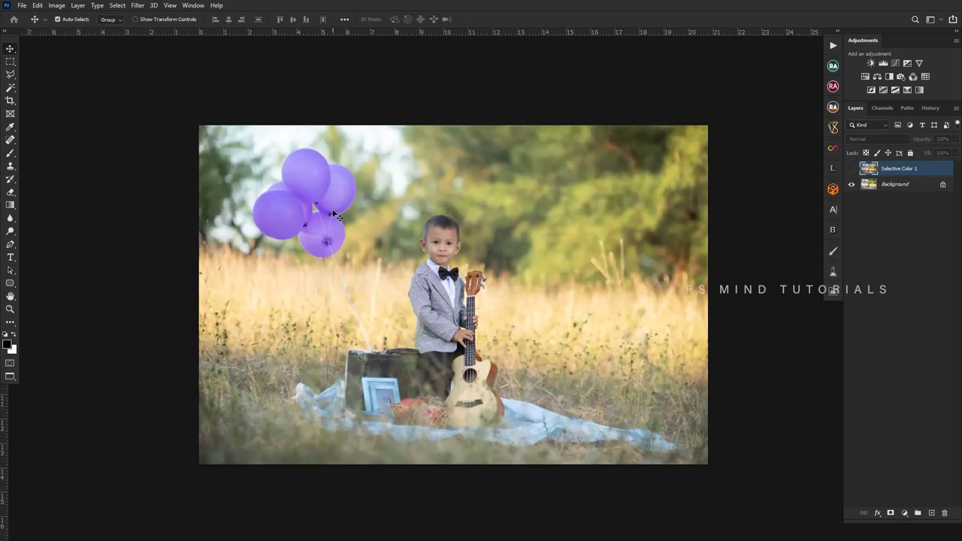
pyautogui.scroll(1, 537, 281)
pyautogui.moveTo(537, 281); pyautogui.dragTo(513, 261)
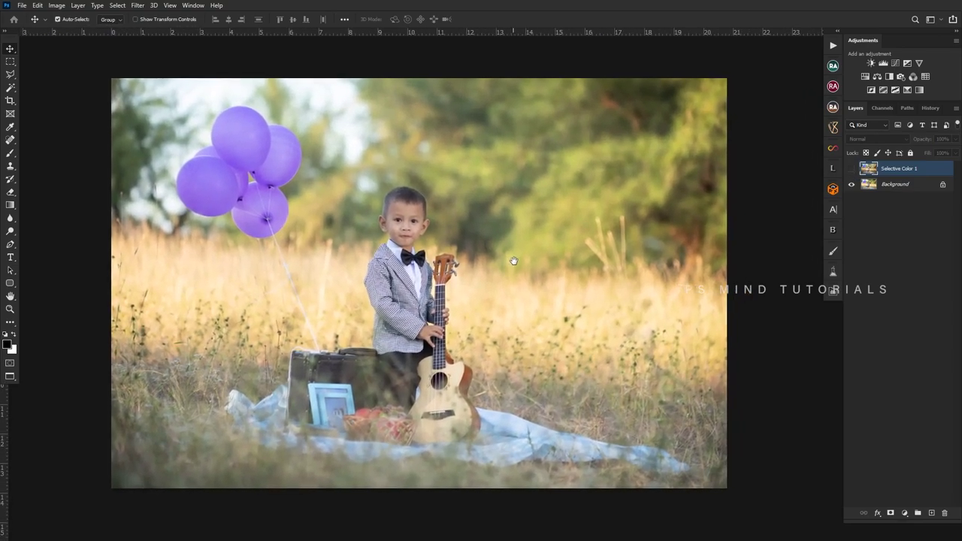
pyautogui.click(851, 170)
pyautogui.click(851, 170)
pyautogui.click(851, 170)
pyautogui.click(852, 170)
pyautogui.click(851, 170)
# Compare the grade on the balloon close-up, leaving Selective Color 1 visible.
pyautogui.scroll(1, 262, 155)
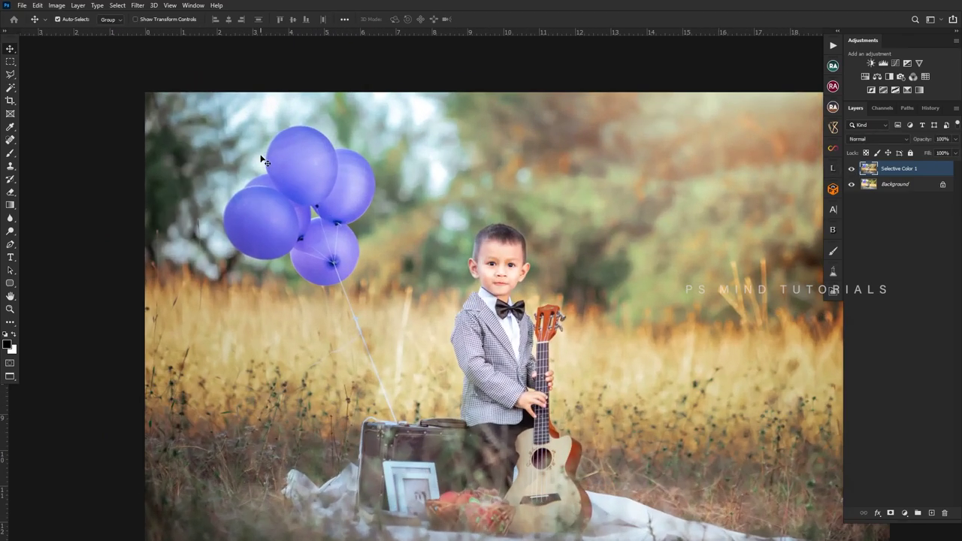
pyautogui.scroll(1, 317, 183)
pyautogui.click(852, 169)
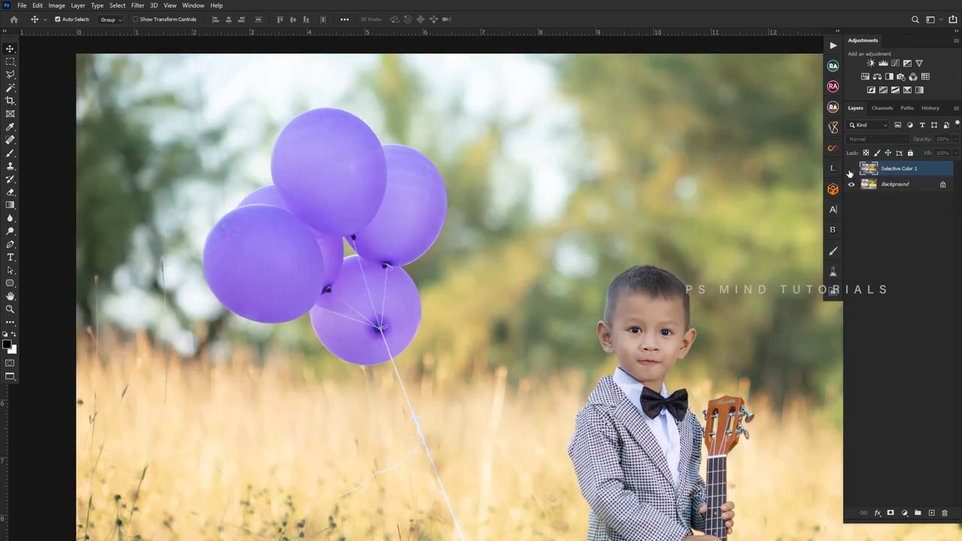
pyautogui.click(851, 170)
pyautogui.scroll(-3, 384, 272)
pyautogui.scroll(-1, 385, 272)
pyautogui.scroll(1, 346, 275)
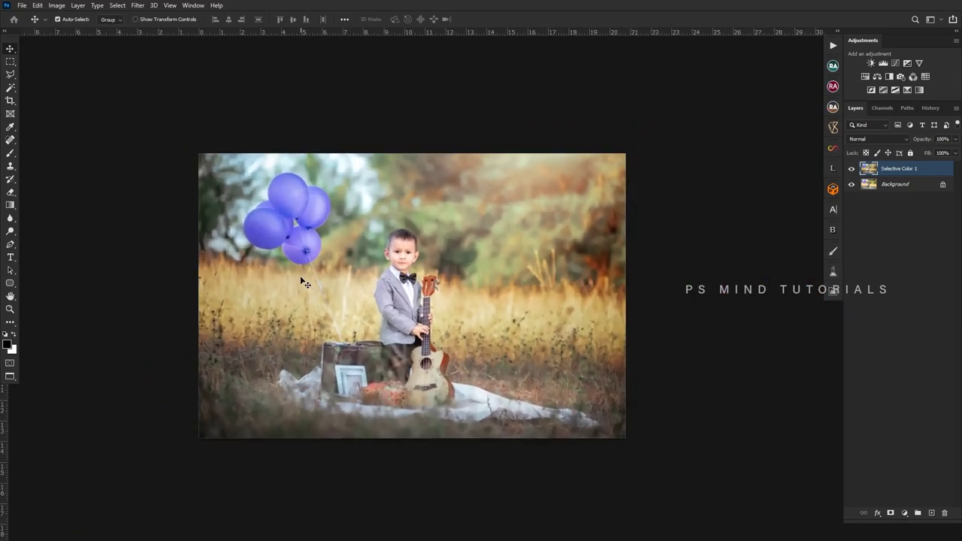
pyautogui.scroll(-1, 300, 279)
pyautogui.scroll(1, 331, 263)
pyautogui.scroll(-1, 421, 267)
pyautogui.scroll(1, 423, 266)
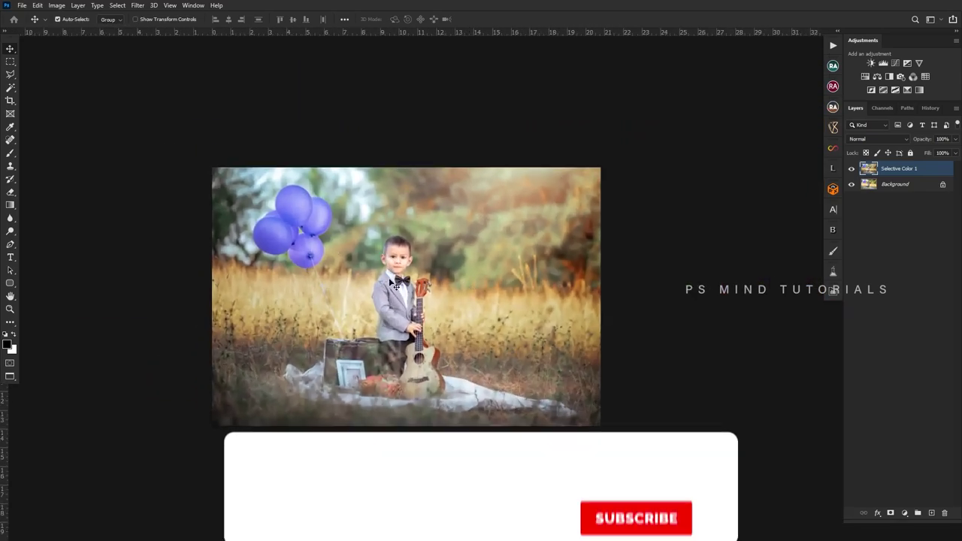
pyautogui.scroll(1, 436, 278)
pyautogui.scroll(1, 453, 307)
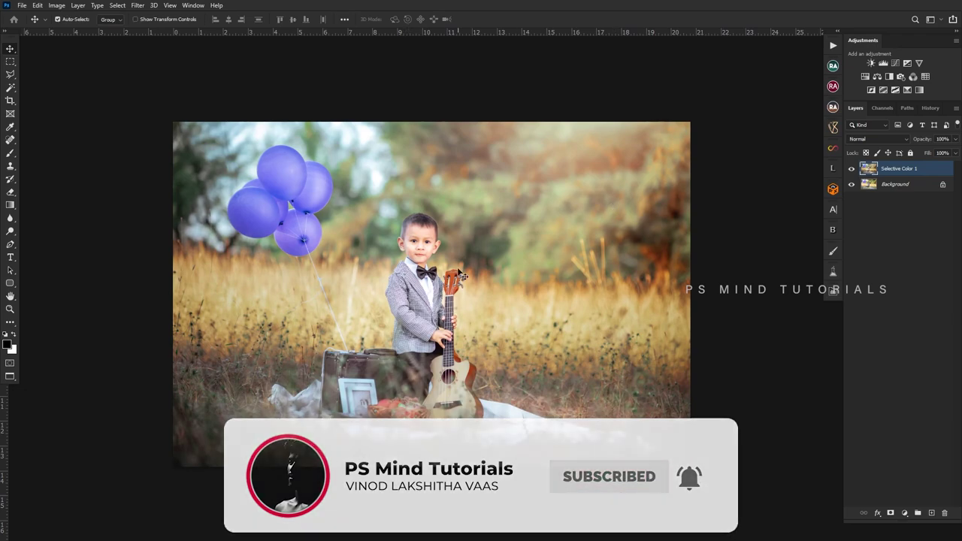
pyautogui.scroll(1, 486, 287)
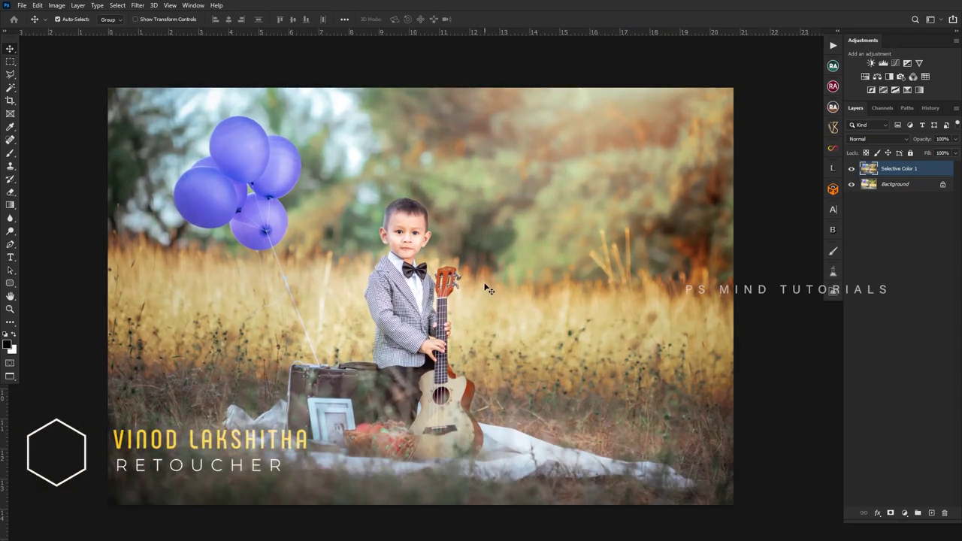